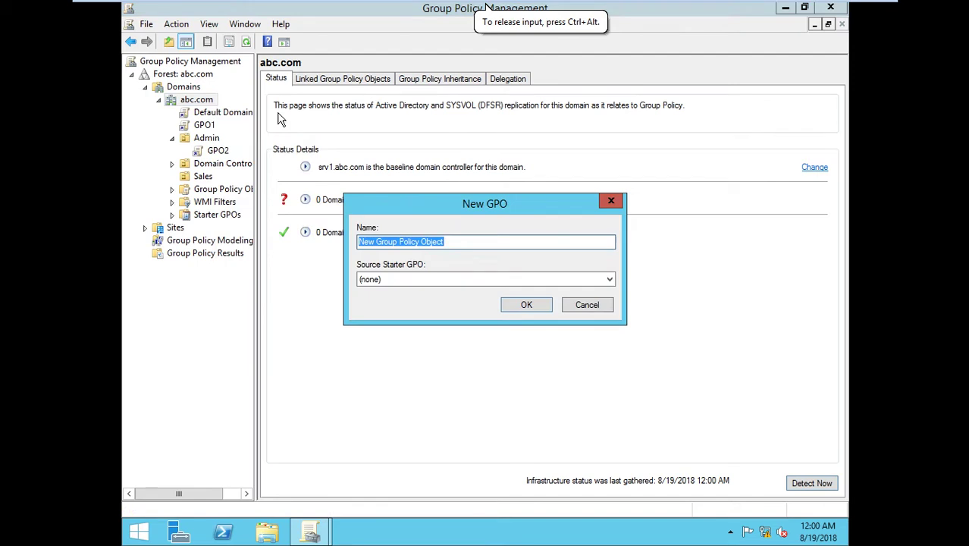
# Step: Create a GPO named test linked to abc.com, select it and dismiss the link warning
pyautogui.write('tes')
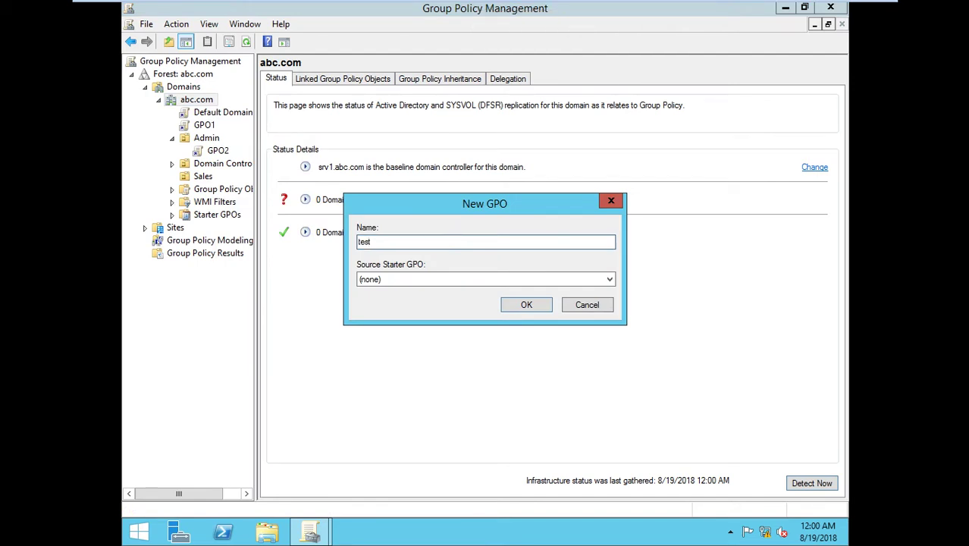
pyautogui.write('t')
pyautogui.click(542, 304)
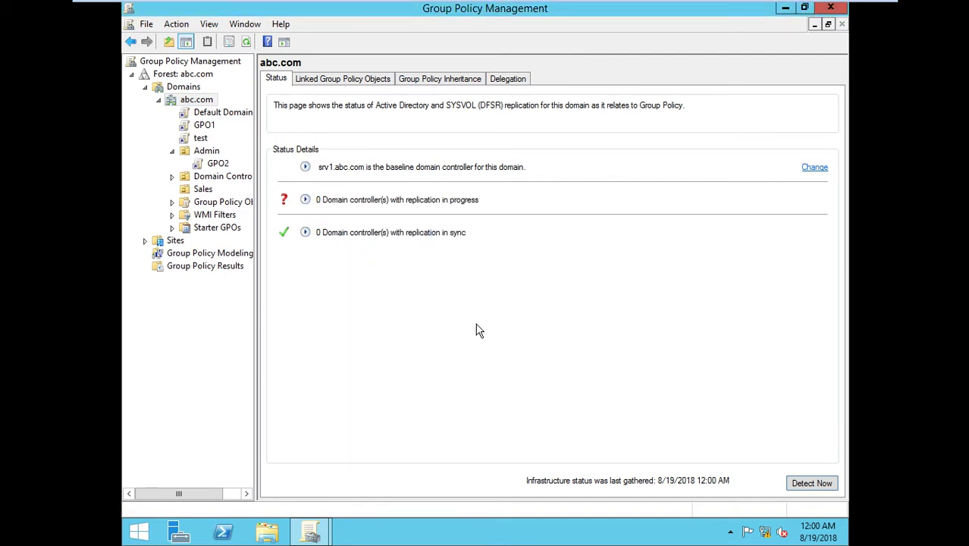
pyautogui.click(205, 140)
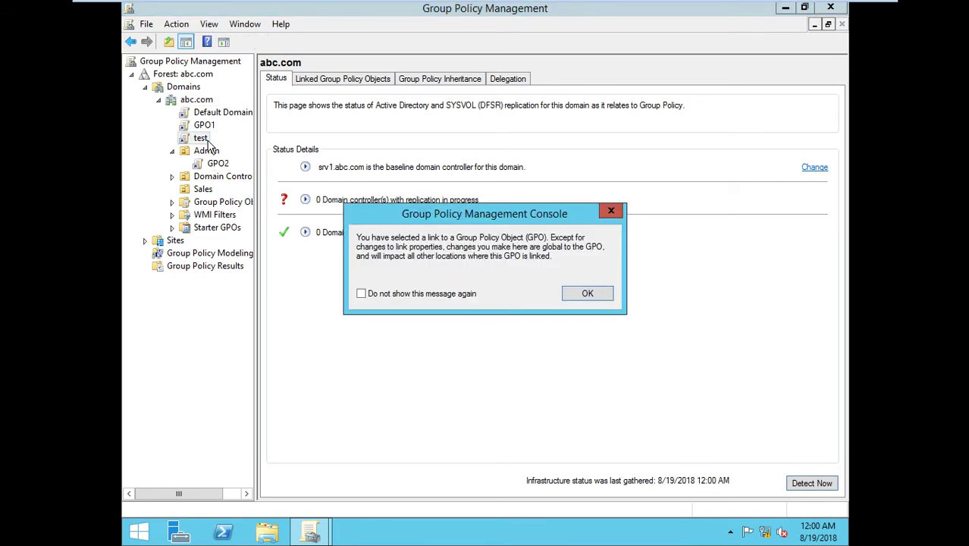
pyautogui.click(569, 294)
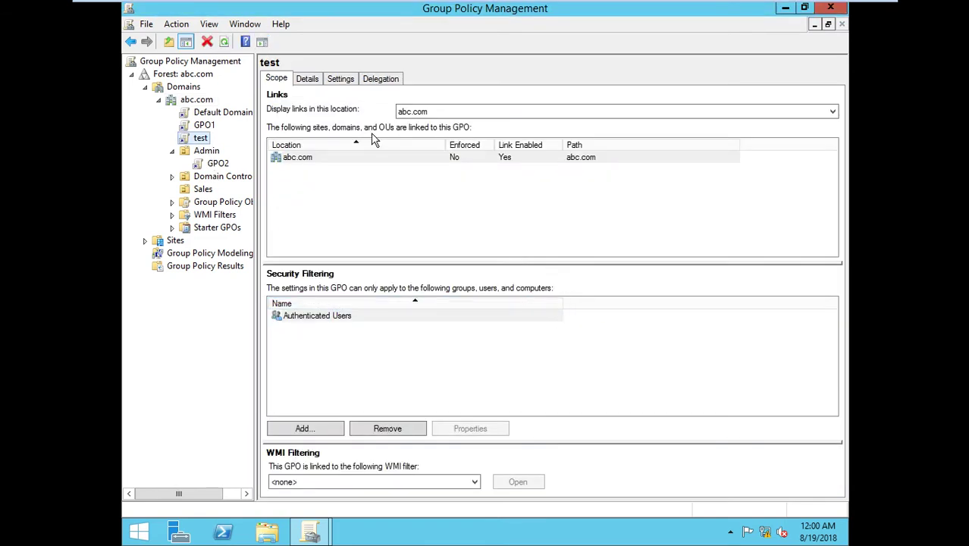
pyautogui.rightClick(204, 140)
# Step: Open the test GPO in a maximized editor and expand the tree to Security Settings
pyautogui.click(216, 147)
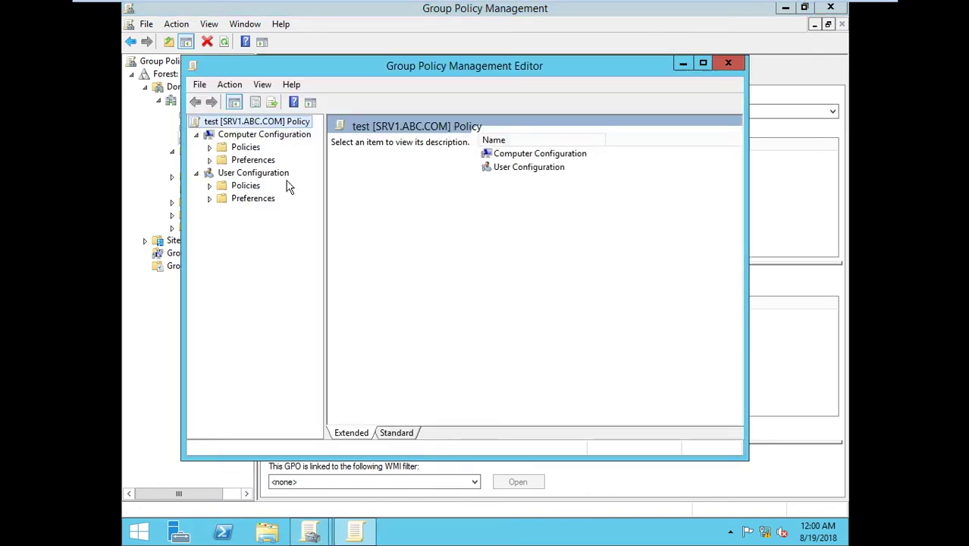
pyautogui.click(702, 63)
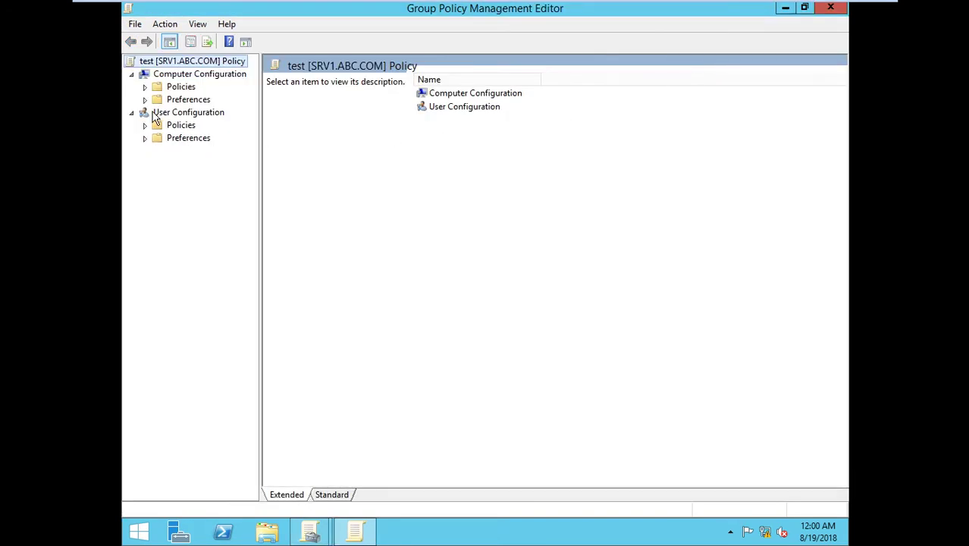
pyautogui.moveTo(259, 169); pyautogui.dragTo(281, 171)
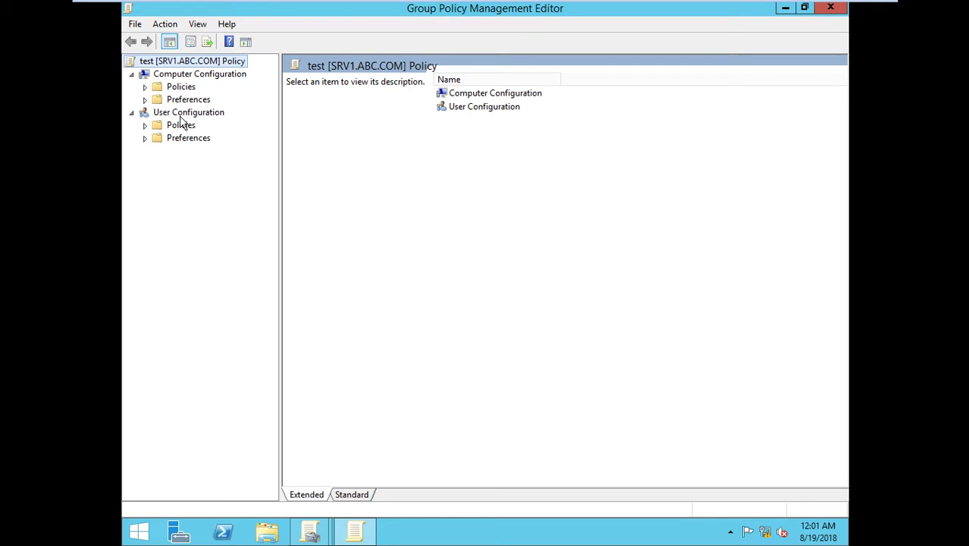
pyautogui.click(145, 87)
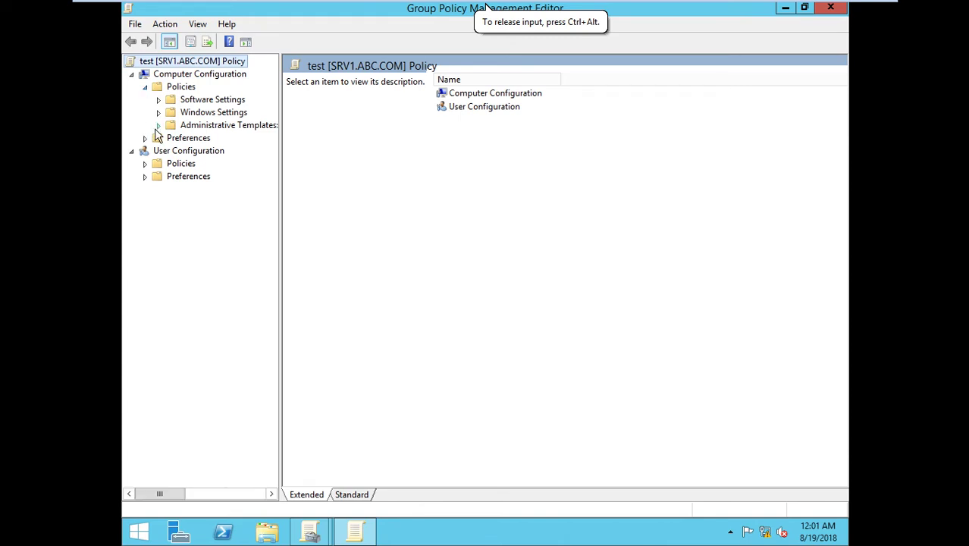
pyautogui.click(156, 113)
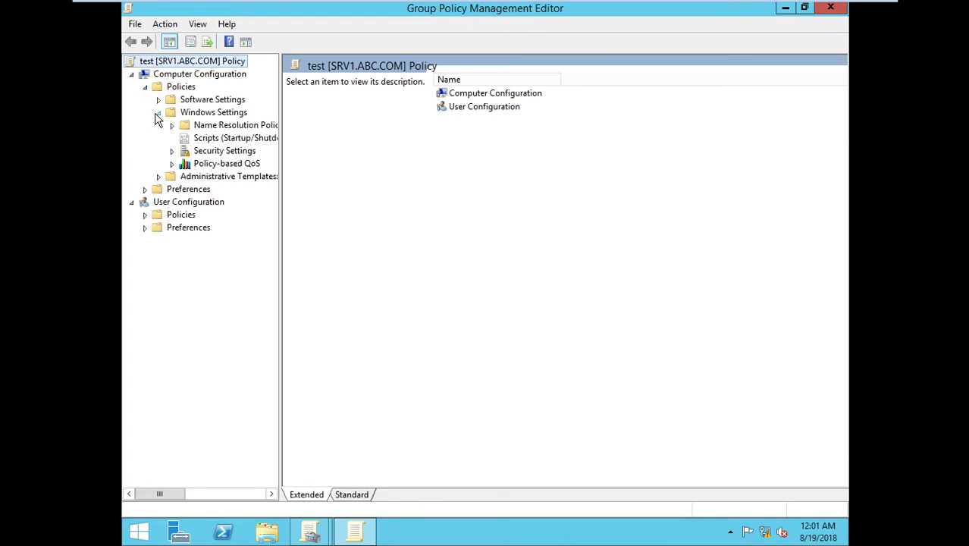
pyautogui.click(171, 151)
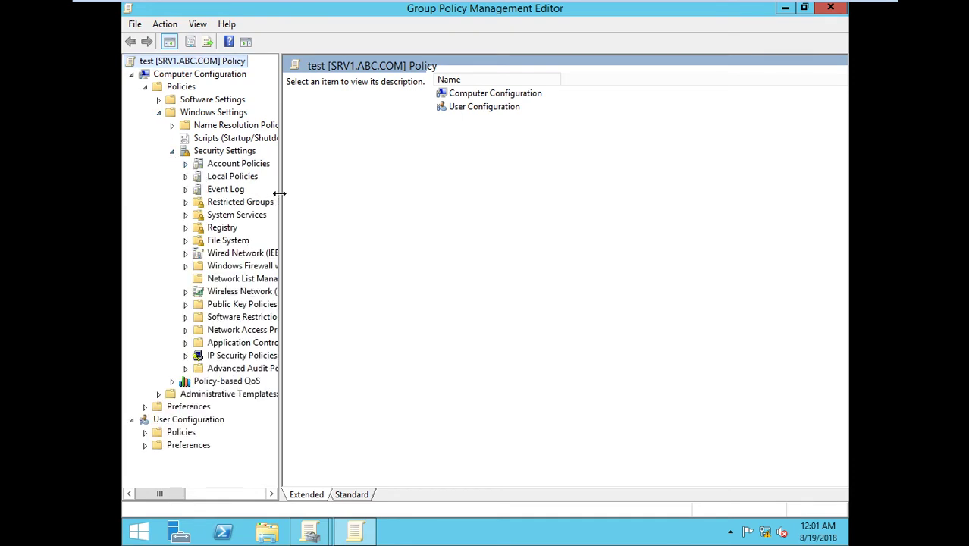
# Step: Show test's Password Policy settings, all Not Defined, then close the editor
pyautogui.moveTo(279, 193); pyautogui.dragTo(353, 192)
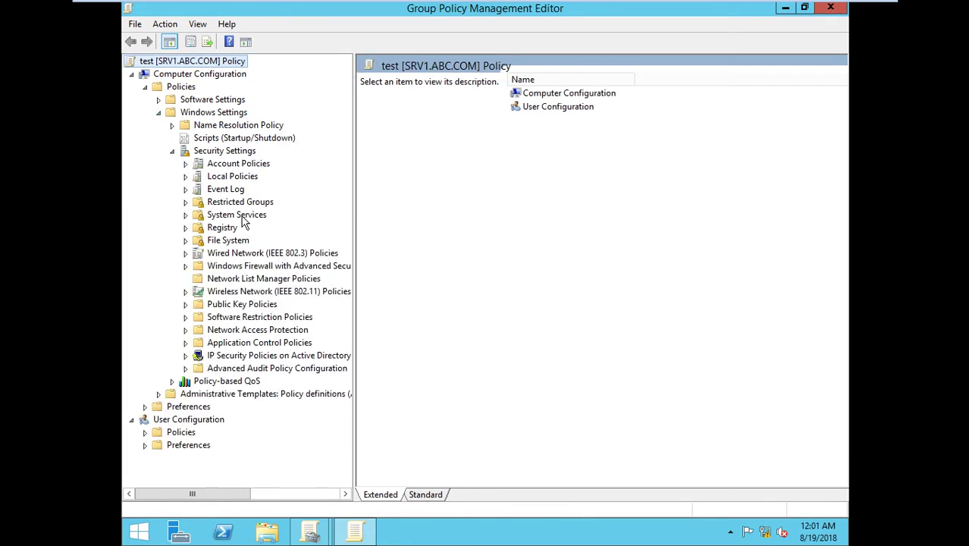
pyautogui.click(186, 165)
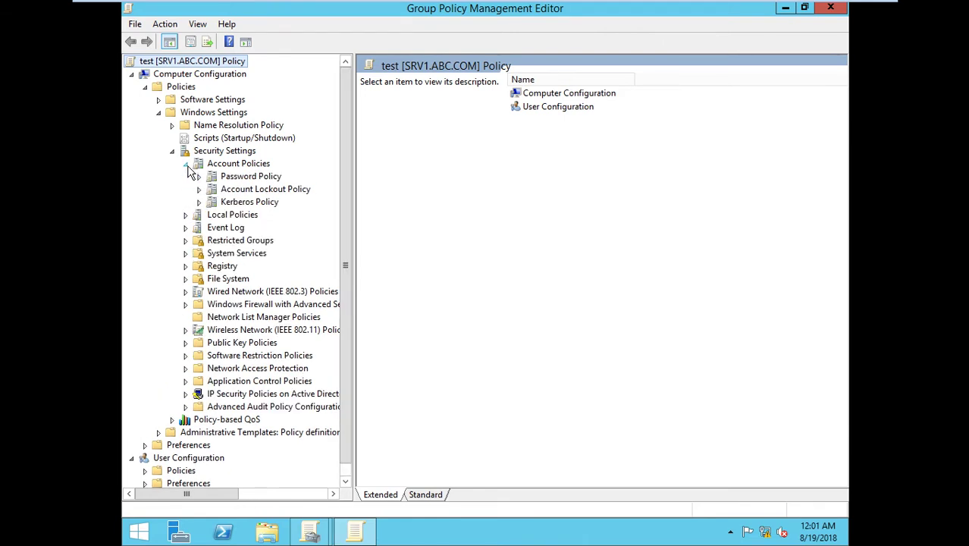
pyautogui.click(238, 165)
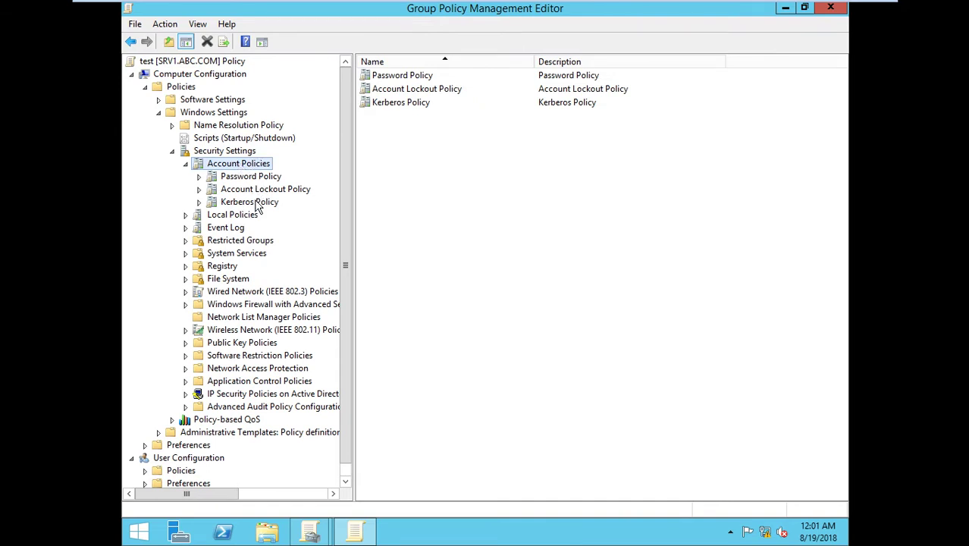
pyautogui.click(242, 179)
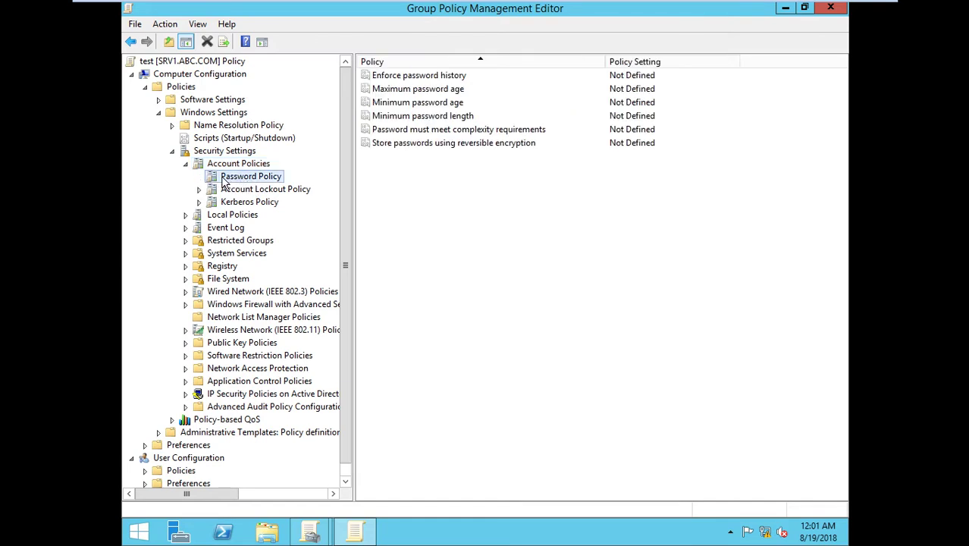
pyautogui.click(459, 82)
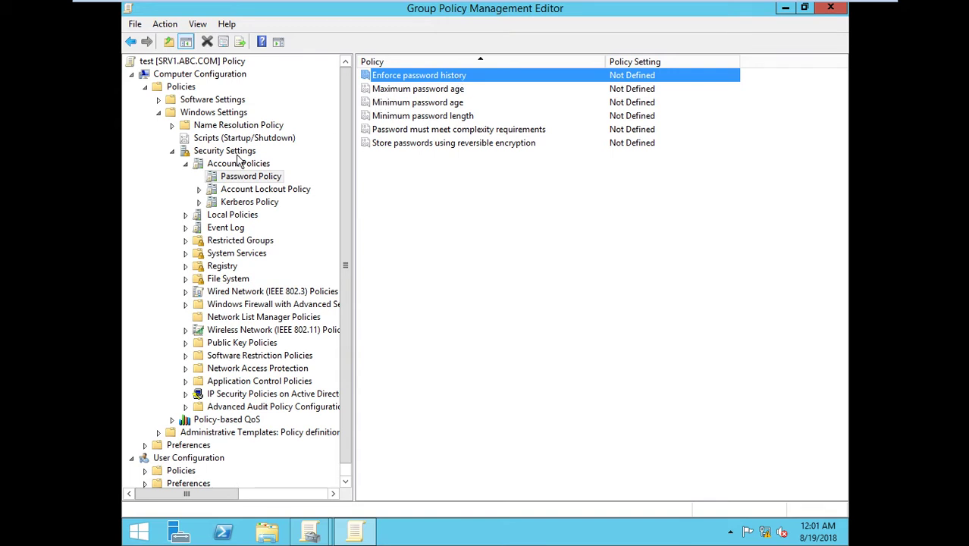
pyautogui.click(834, 7)
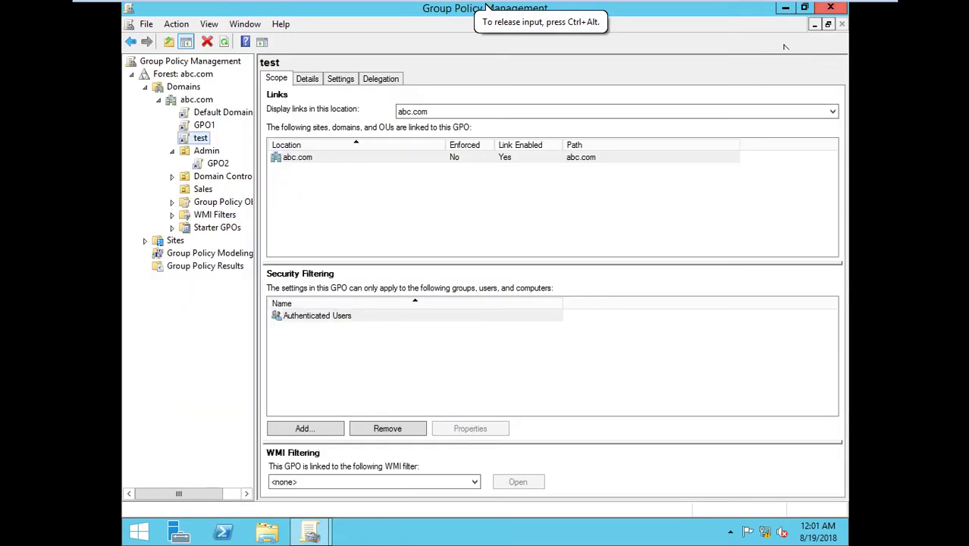
# Step: Select Default Domain Policy, turn off the link warning permanently, and open it for editing
pyautogui.click(222, 113)
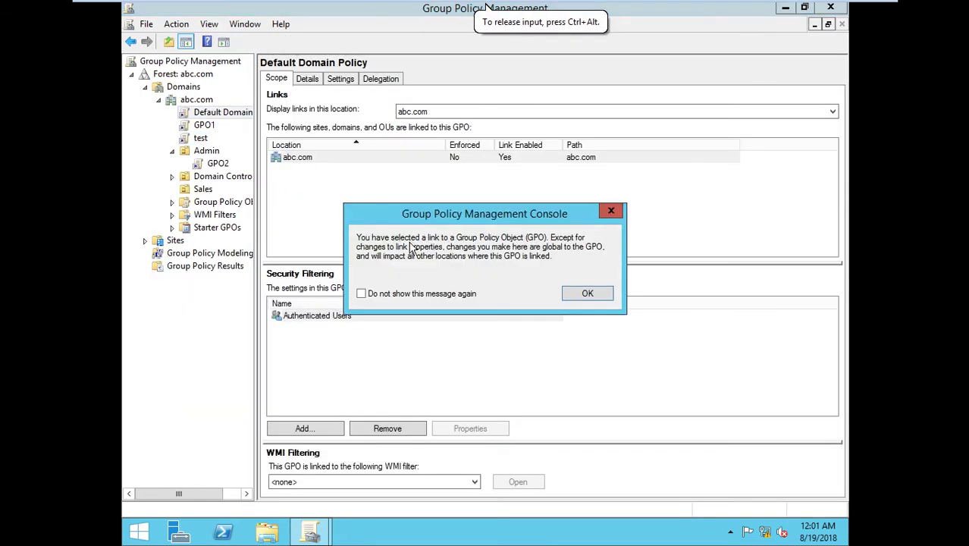
pyautogui.click(363, 295)
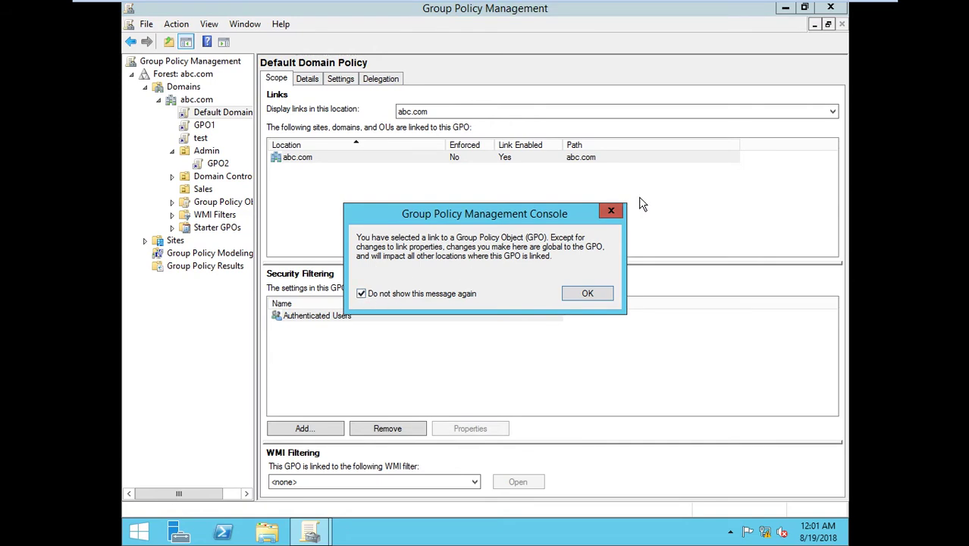
pyautogui.click(610, 211)
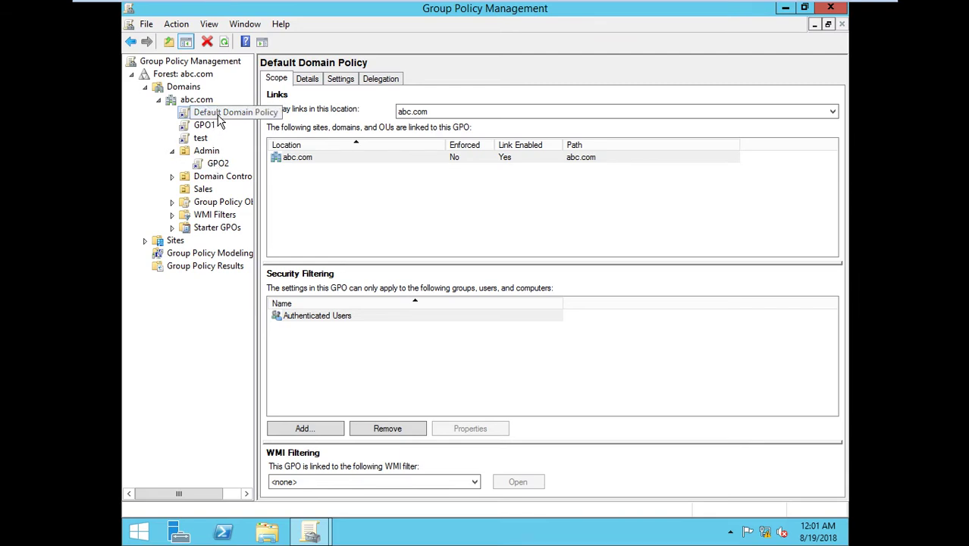
pyautogui.rightClick(220, 121)
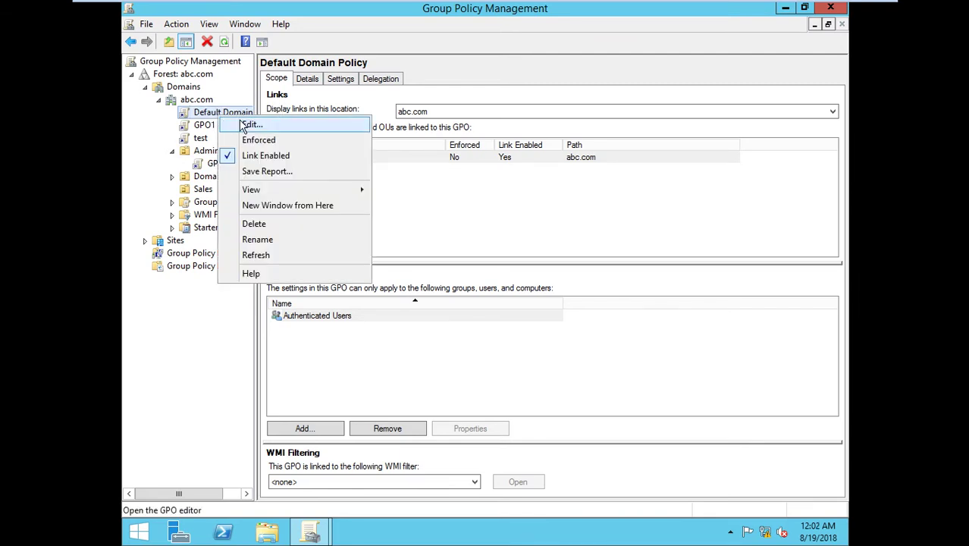
pyautogui.click(252, 124)
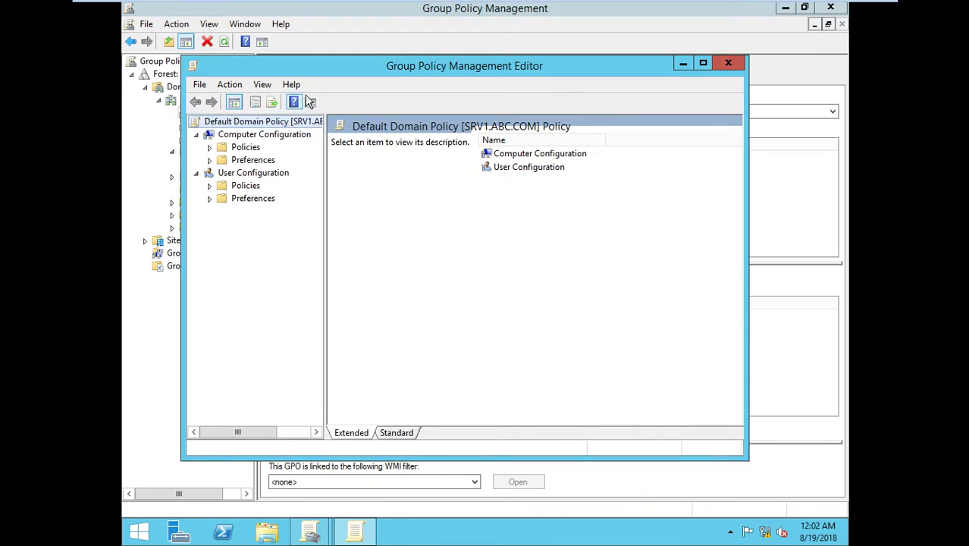
# Step: Show Password Policy in a maximized editor: 24 passwords remembered, 42 days, 7-character minimum
pyautogui.doubleClick(334, 68)
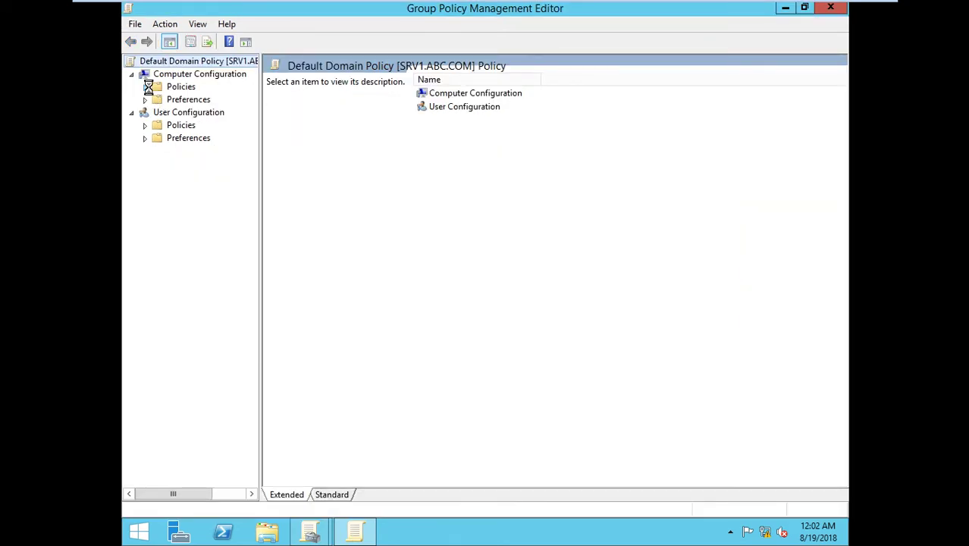
pyautogui.click(145, 88)
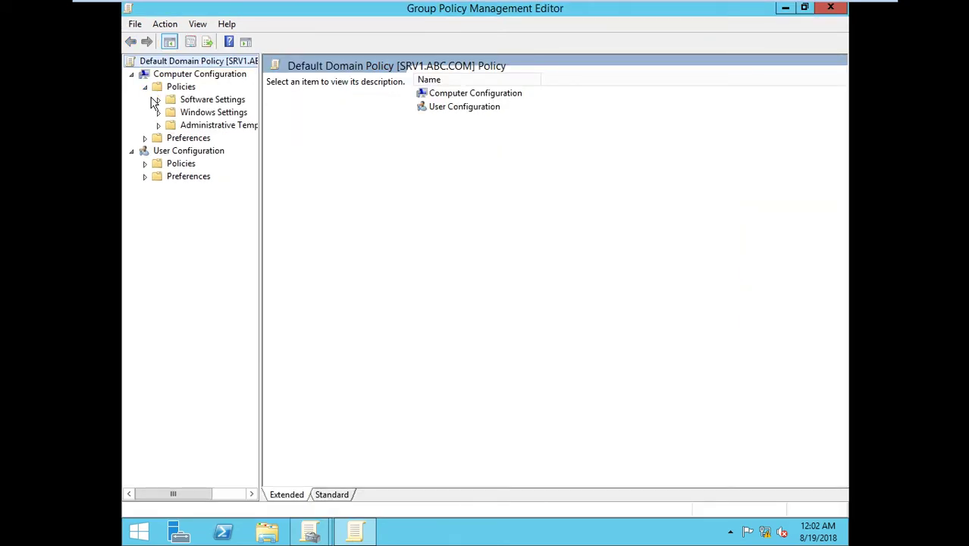
pyautogui.click(159, 125)
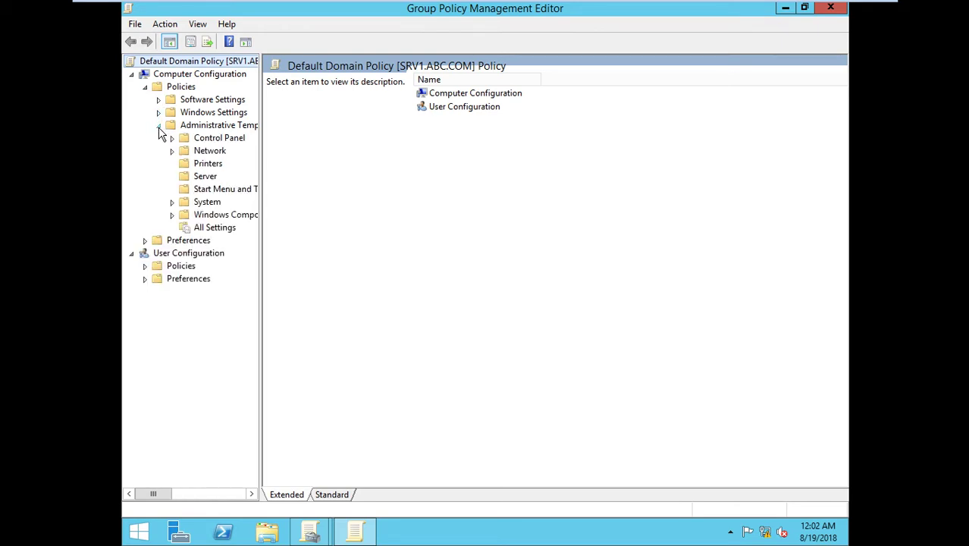
pyautogui.click(159, 126)
pyautogui.click(159, 113)
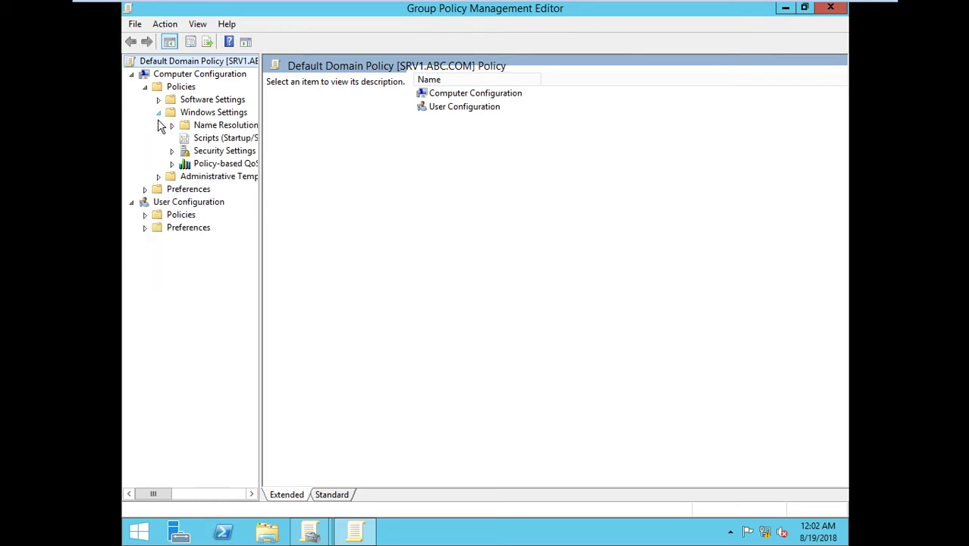
pyautogui.click(172, 151)
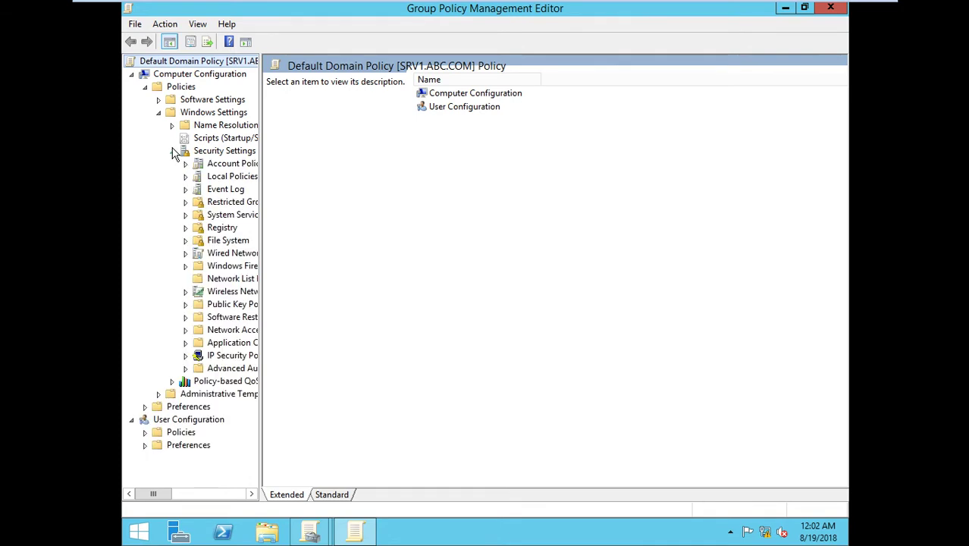
pyautogui.doubleClick(188, 165)
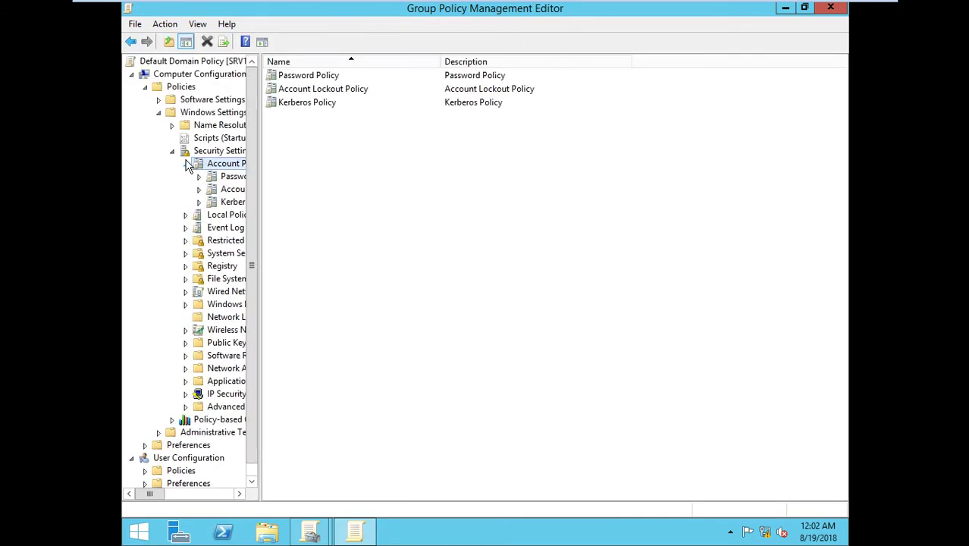
pyautogui.click(231, 176)
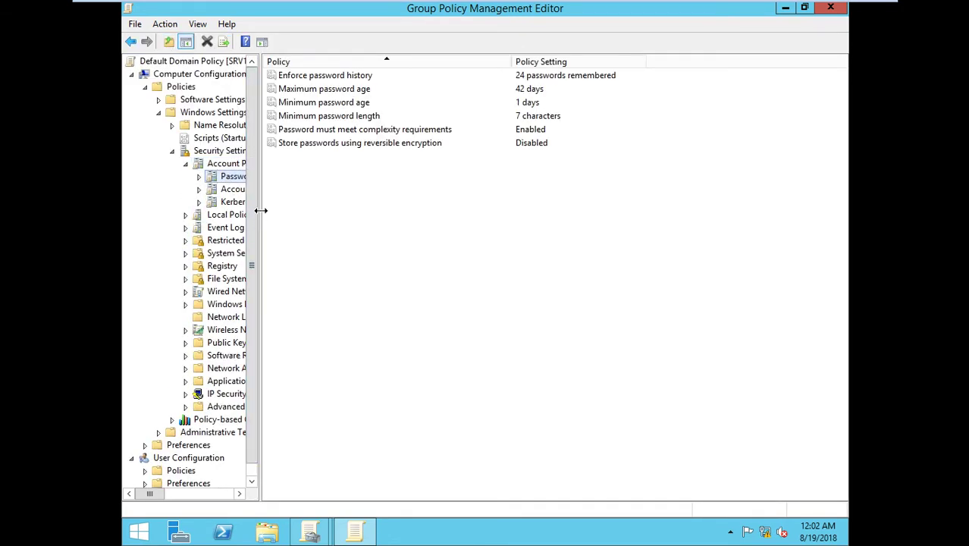
pyautogui.click(370, 80)
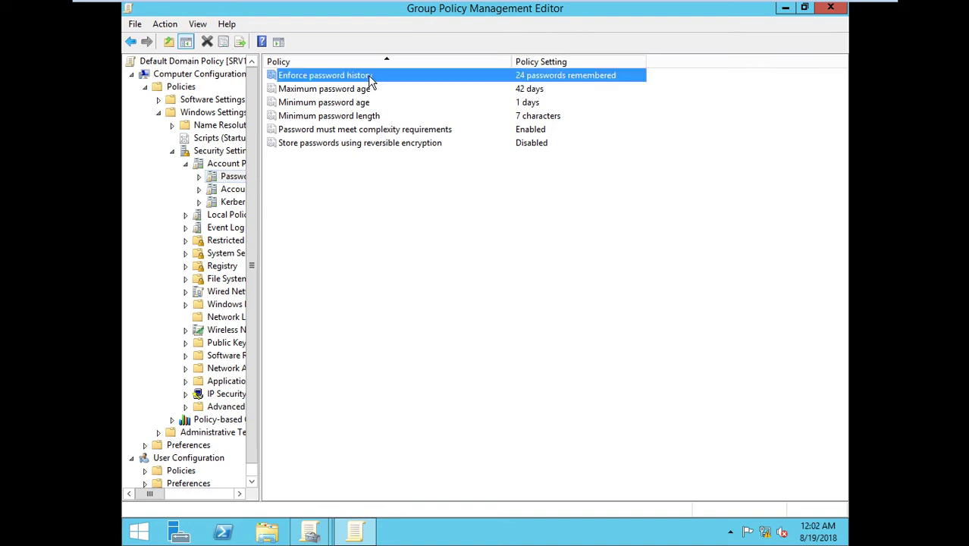
pyautogui.doubleClick(369, 80)
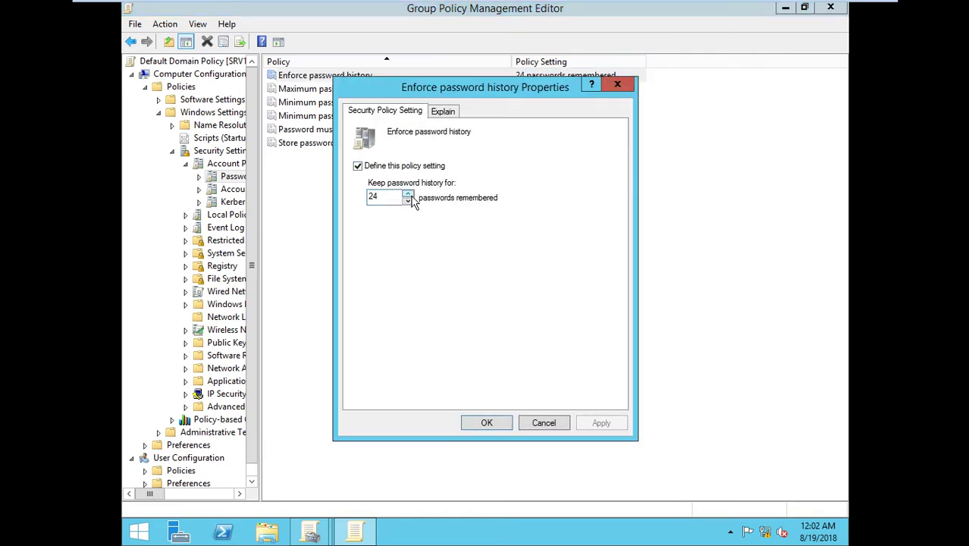
pyautogui.doubleClick(388, 197)
pyautogui.write('0')
pyautogui.click(409, 194)
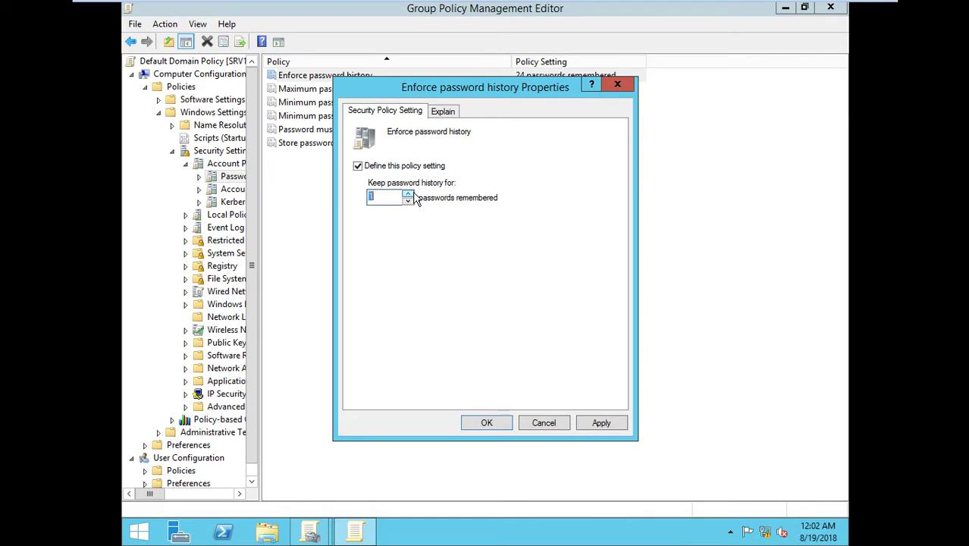
pyautogui.click(408, 201)
pyautogui.click(408, 200)
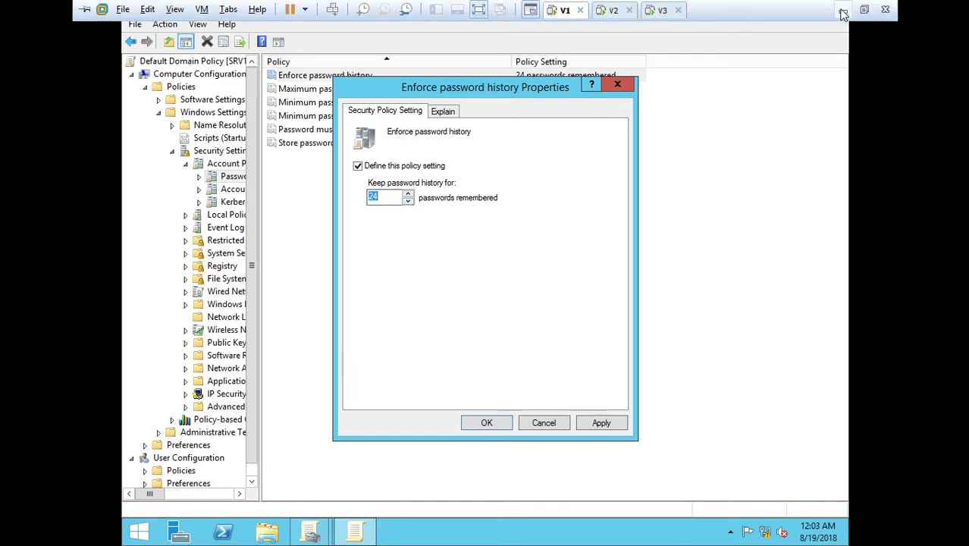
# Step: Launch Paint with mspaint and type HISTORY 3 in a text box near the top
pyautogui.click(839, 11)
pyautogui.press('super+r')
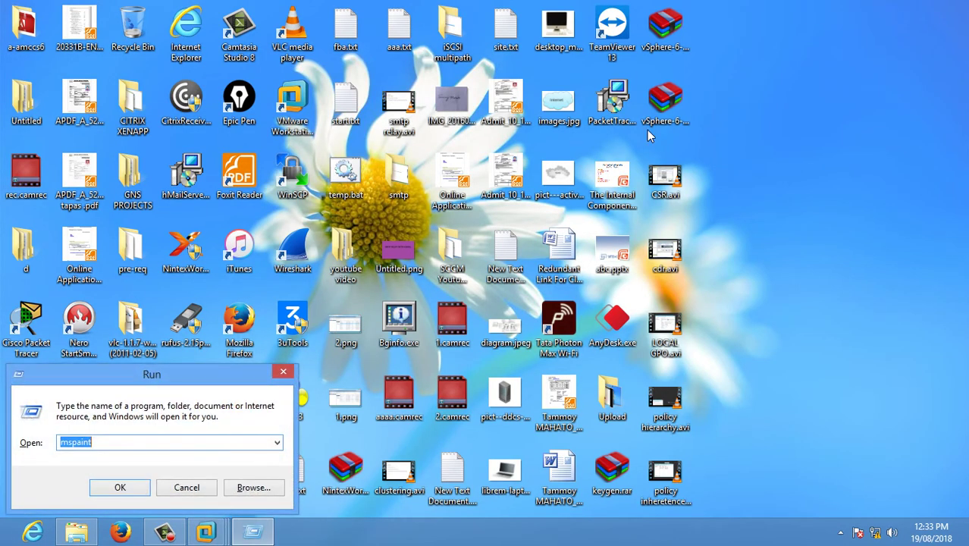
pyautogui.press('Return')
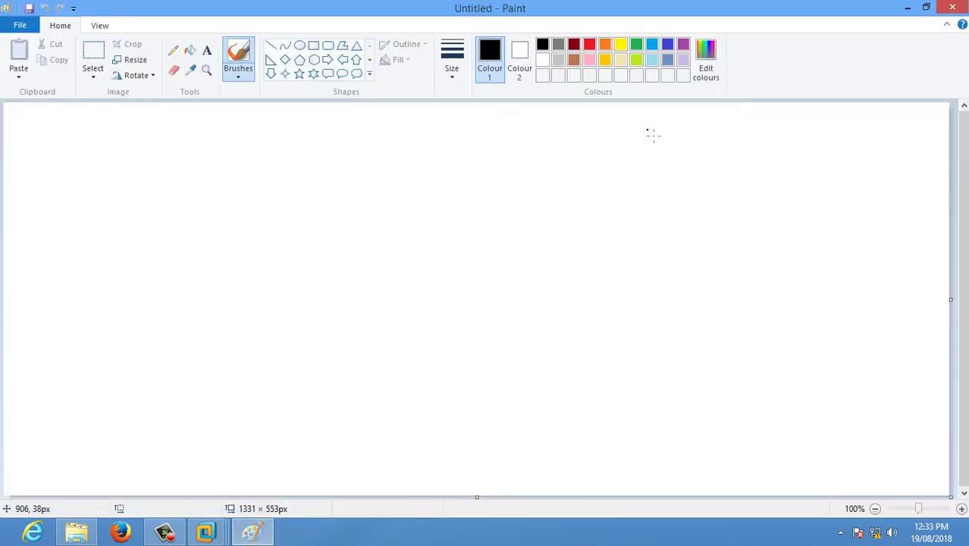
pyautogui.click(207, 51)
pyautogui.click(334, 145)
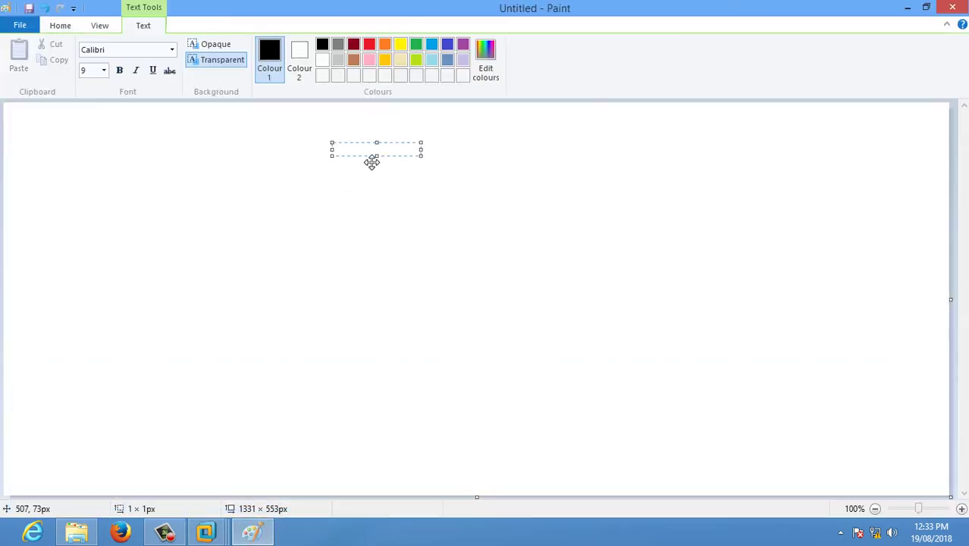
pyautogui.write('HIS')
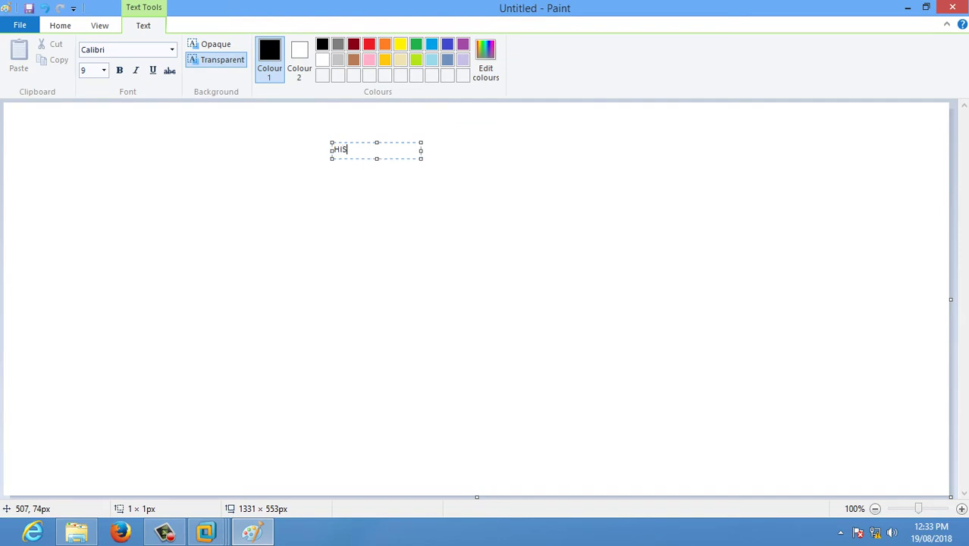
pyautogui.write('TORY 3')
# Step: Briefly switch to the virtual machine, then return to Paint and commit HISTORY 3
pyautogui.moveTo(205, 530)
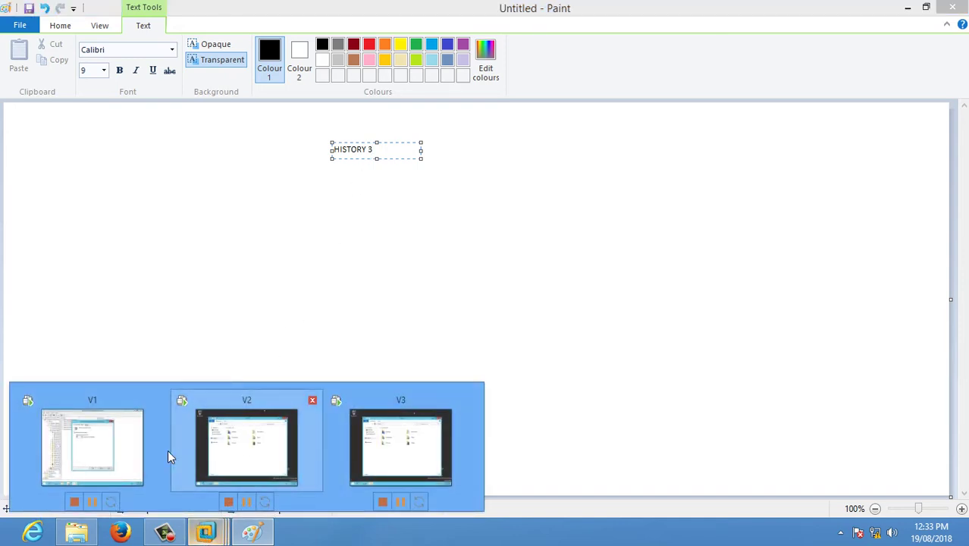
pyautogui.click(113, 428)
pyautogui.click(113, 425)
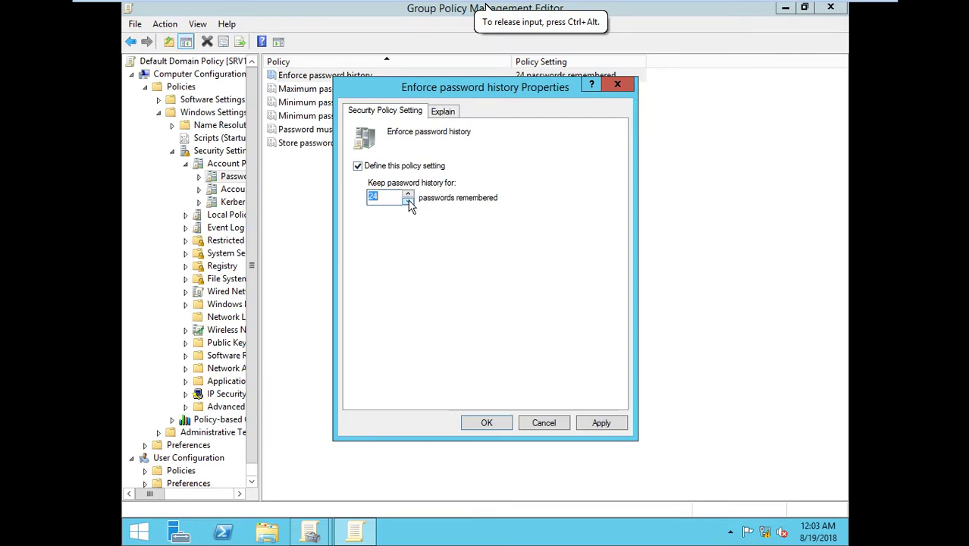
pyautogui.moveTo(801, 10)
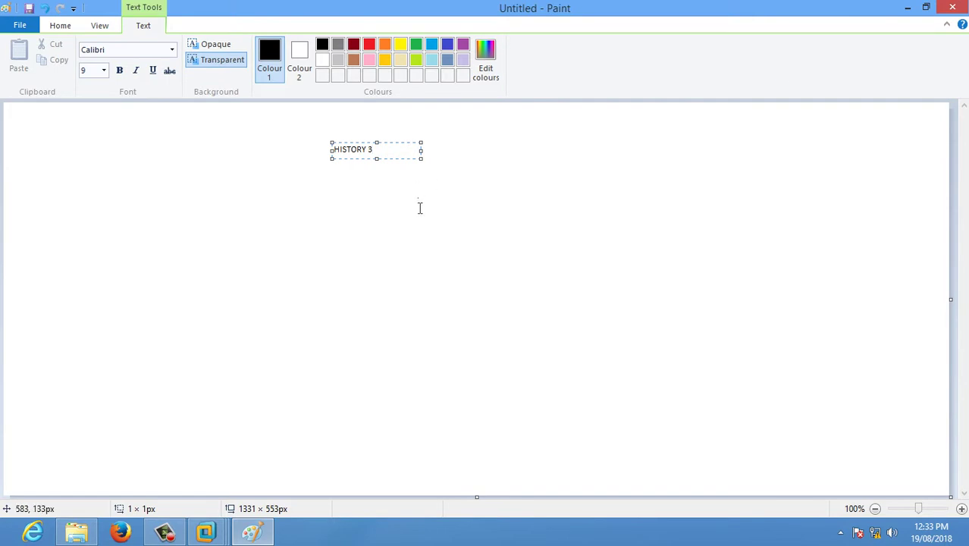
pyautogui.click(499, 348)
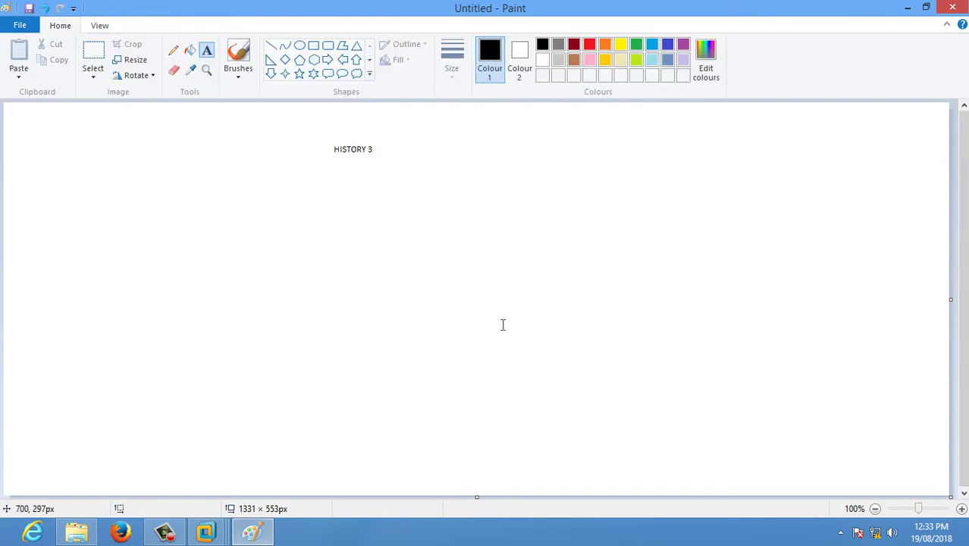
# Step: Add the text lines 123, 456 and 789 beneath HISTORY 3
pyautogui.click(339, 168)
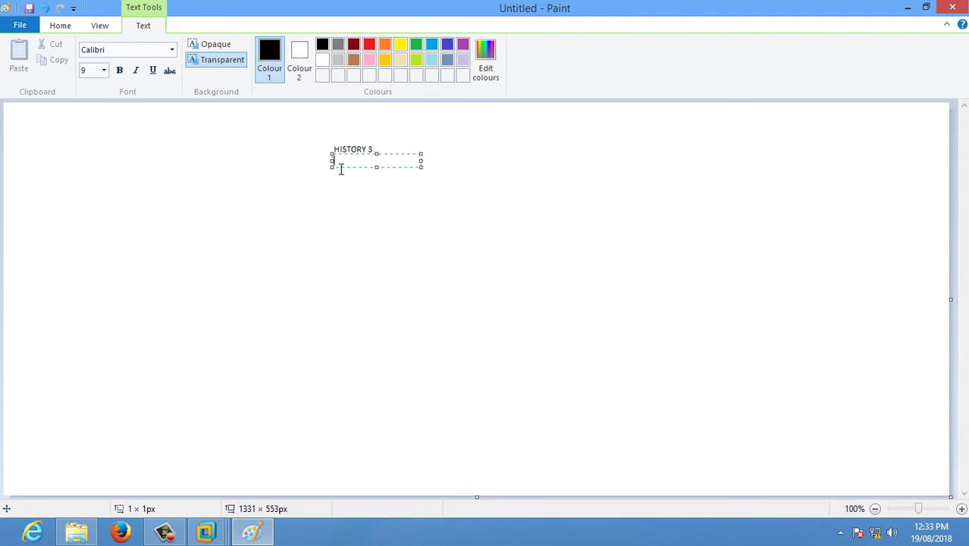
pyautogui.write('123')
pyautogui.click(374, 206)
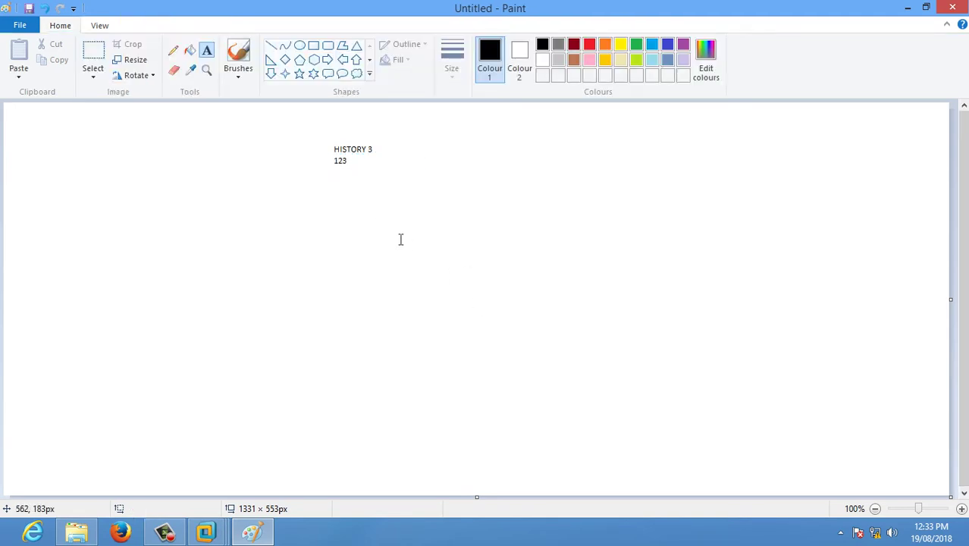
pyautogui.click(341, 178)
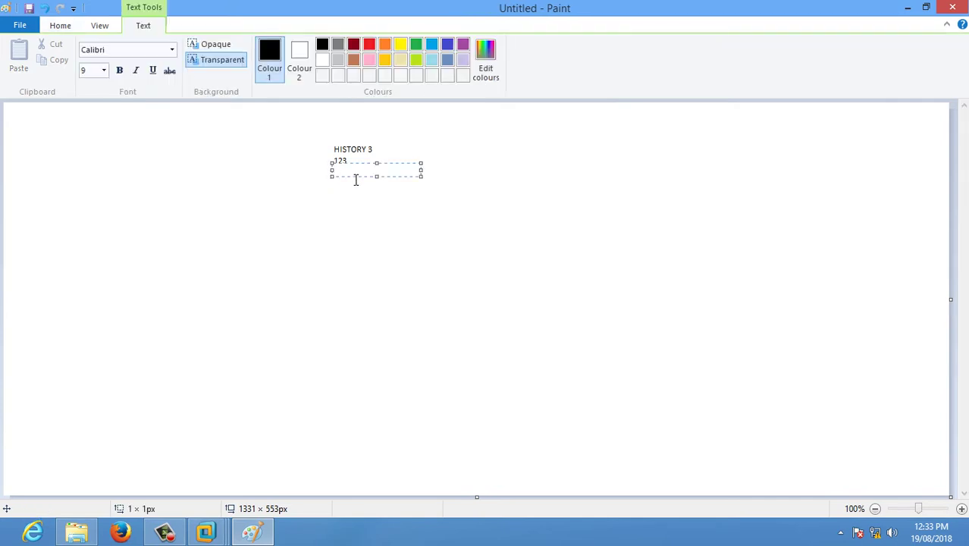
pyautogui.write('456')
pyautogui.click(379, 223)
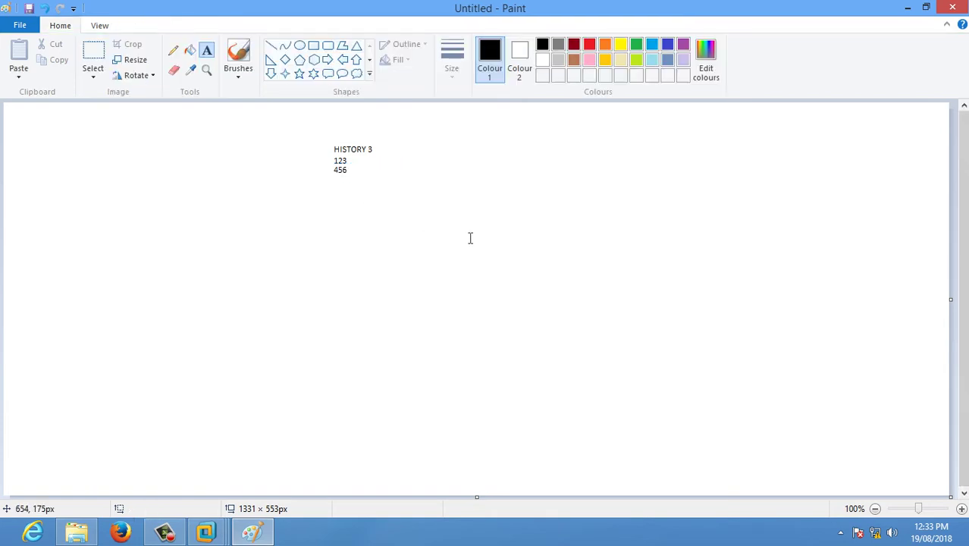
pyautogui.click(339, 186)
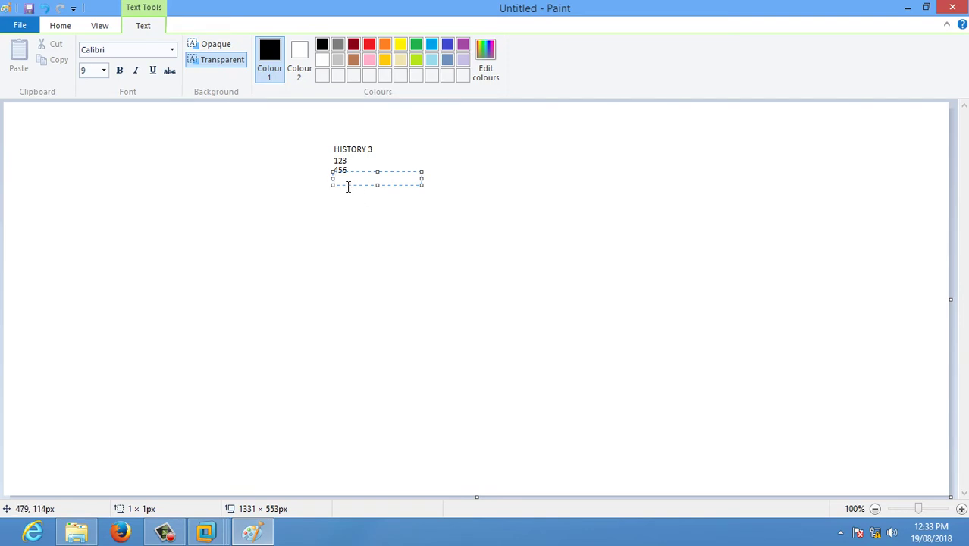
pyautogui.write('789')
pyautogui.click(346, 261)
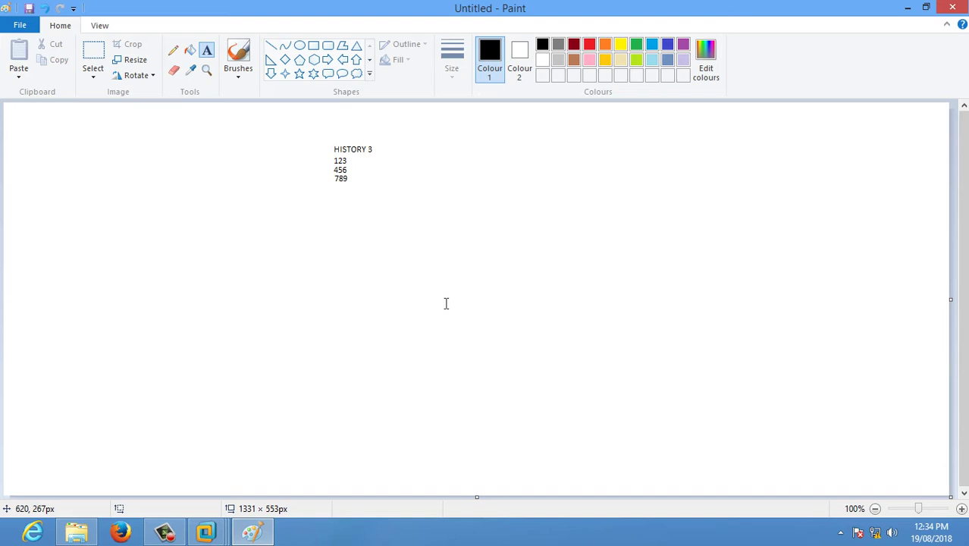
# Step: Add the abc line below 789
pyautogui.click(335, 185)
pyautogui.click(350, 216)
pyautogui.click(339, 189)
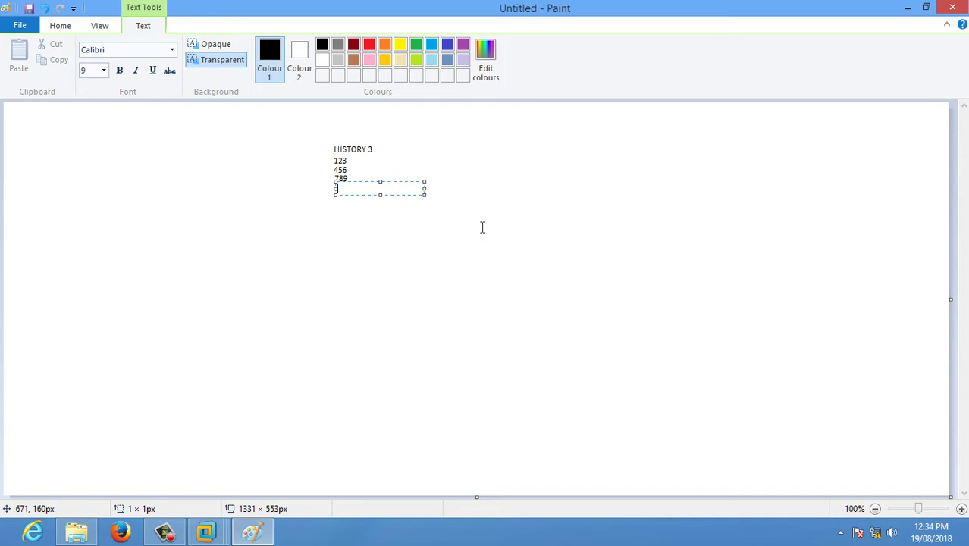
pyautogui.write('abc')
pyautogui.click(413, 257)
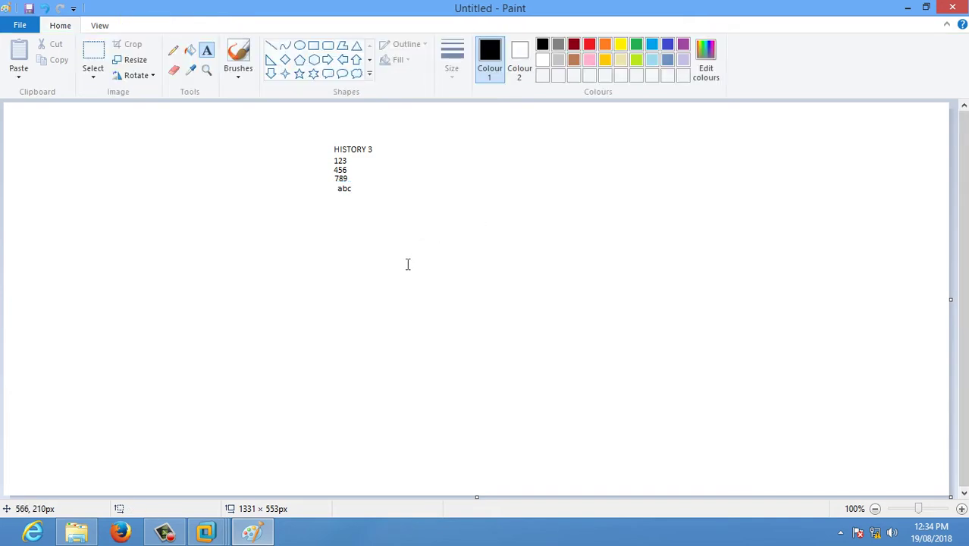
# Step: Erase the 123, 456, 789 and abc lines with the Eraser
pyautogui.click(174, 68)
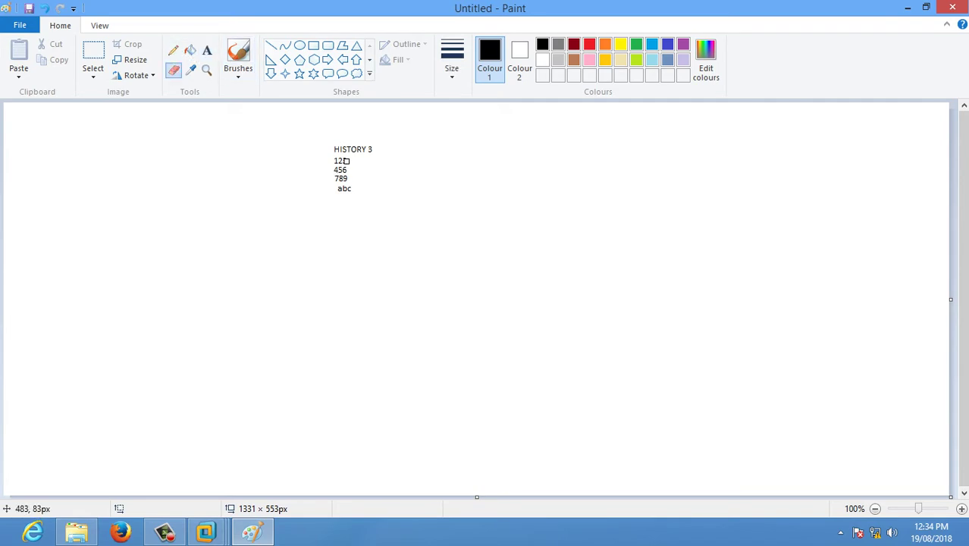
pyautogui.moveTo(345, 161)
pyautogui.mouseDown()
pyautogui.moveTo(332, 160)
pyautogui.moveTo(347, 159)
pyautogui.mouseUp()
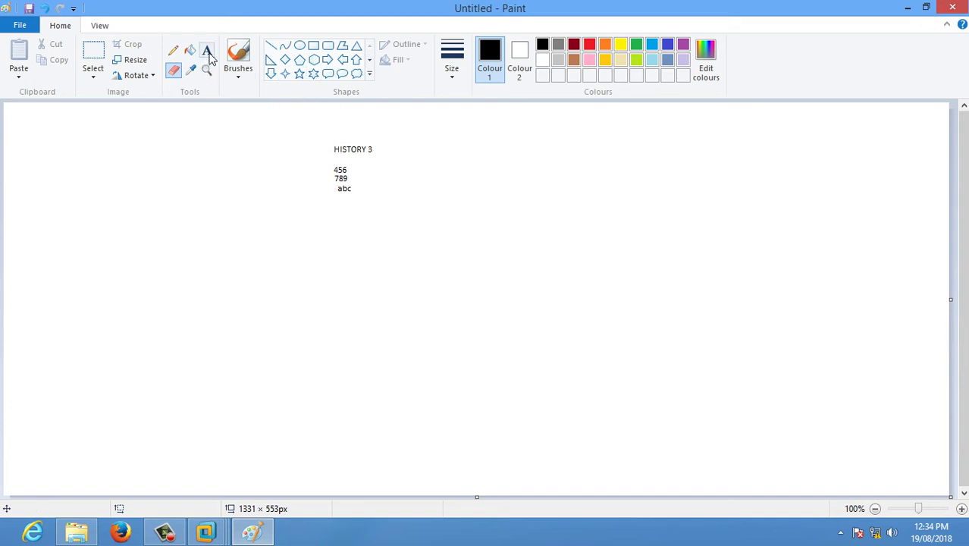
pyautogui.moveTo(336, 174)
pyautogui.mouseDown()
pyautogui.moveTo(332, 183)
pyautogui.moveTo(324, 176)
pyautogui.moveTo(355, 185)
pyautogui.moveTo(339, 177)
pyautogui.mouseUp()
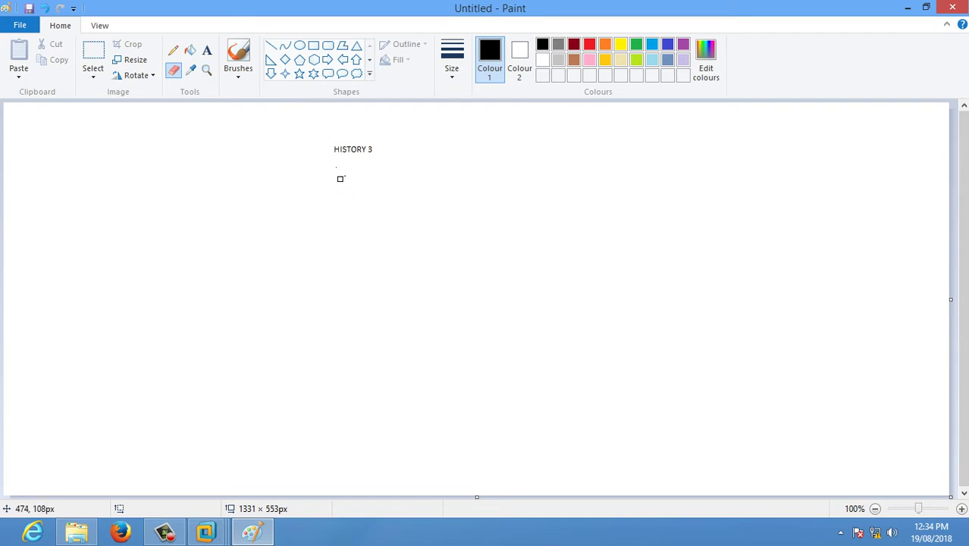
# Step: Type 123 in a text box below HISTORY 3
pyautogui.click(173, 50)
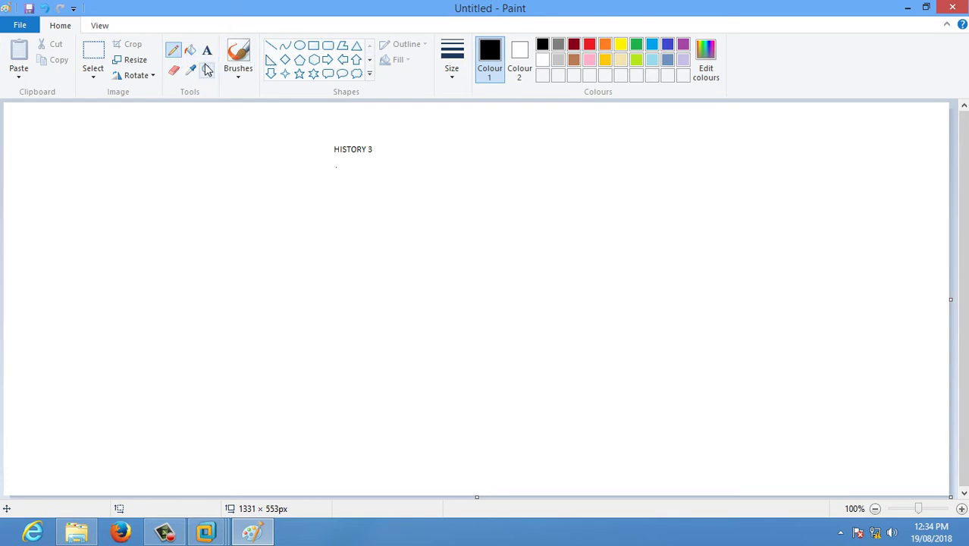
pyautogui.click(207, 50)
pyautogui.click(339, 197)
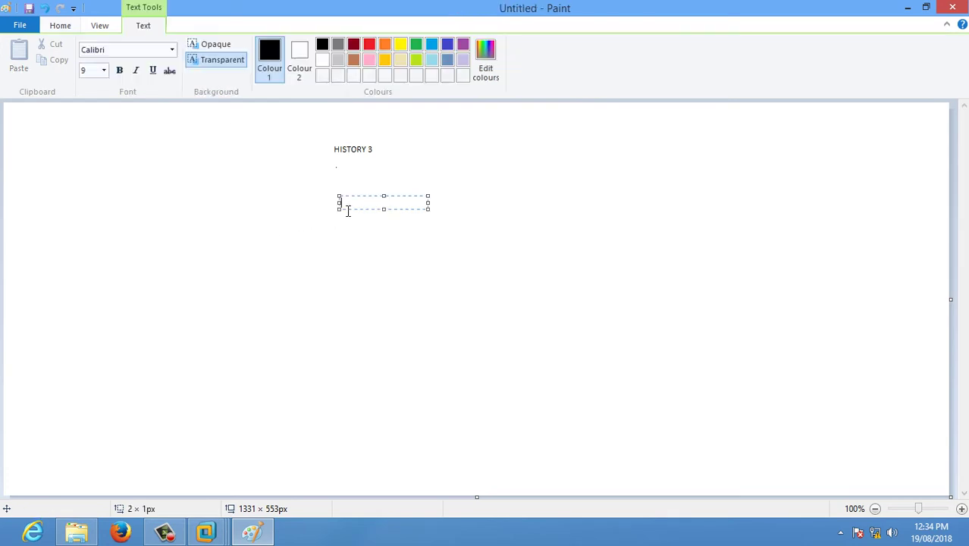
pyautogui.write('123')
pyautogui.click(351, 205)
# Step: Stack 456, 789 and abc above 123, each in its own text box
pyautogui.click(339, 184)
pyautogui.write('456')
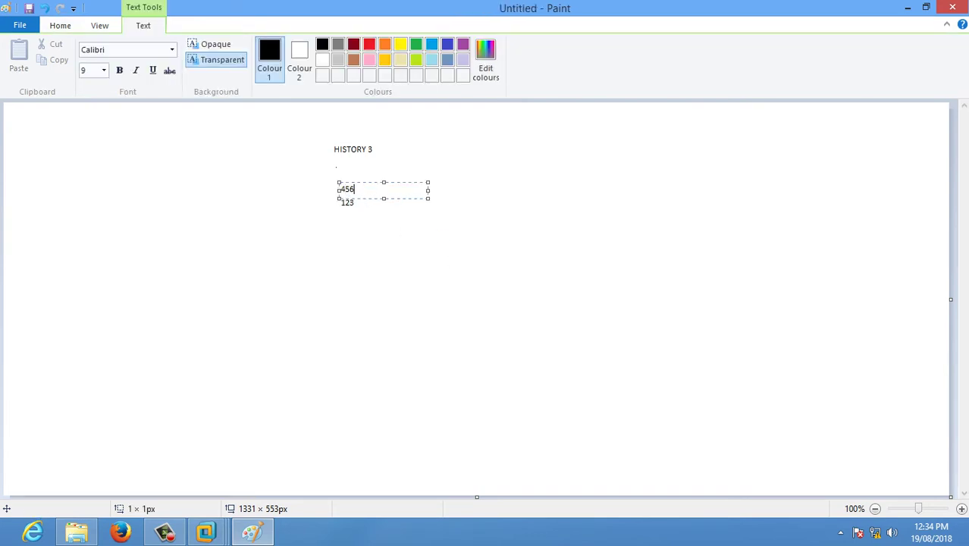
pyautogui.click(336, 184)
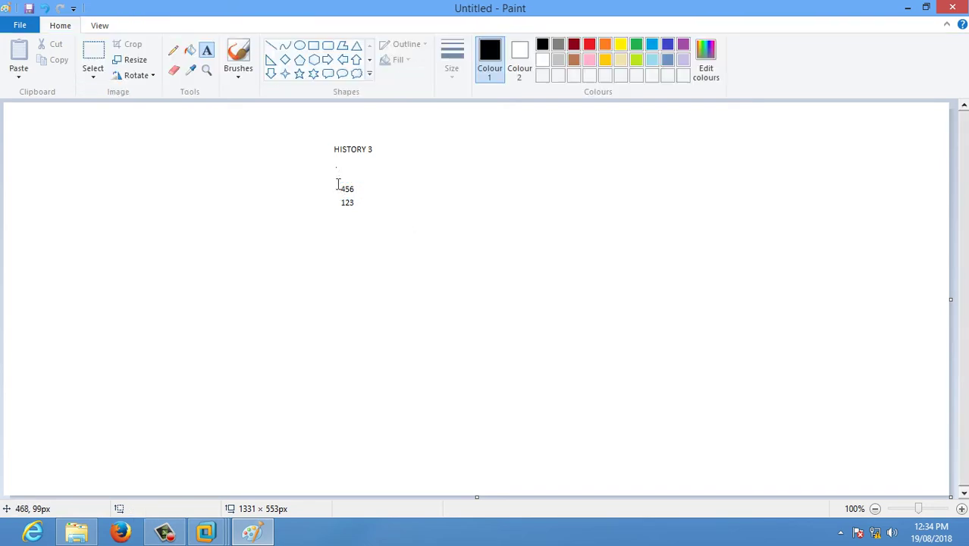
pyautogui.click(339, 169)
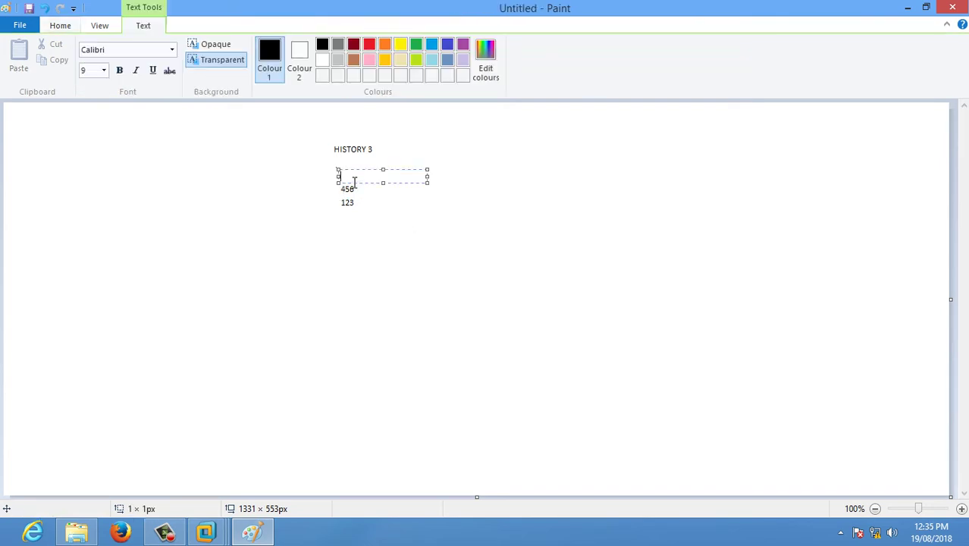
pyautogui.write('789')
pyautogui.click(465, 289)
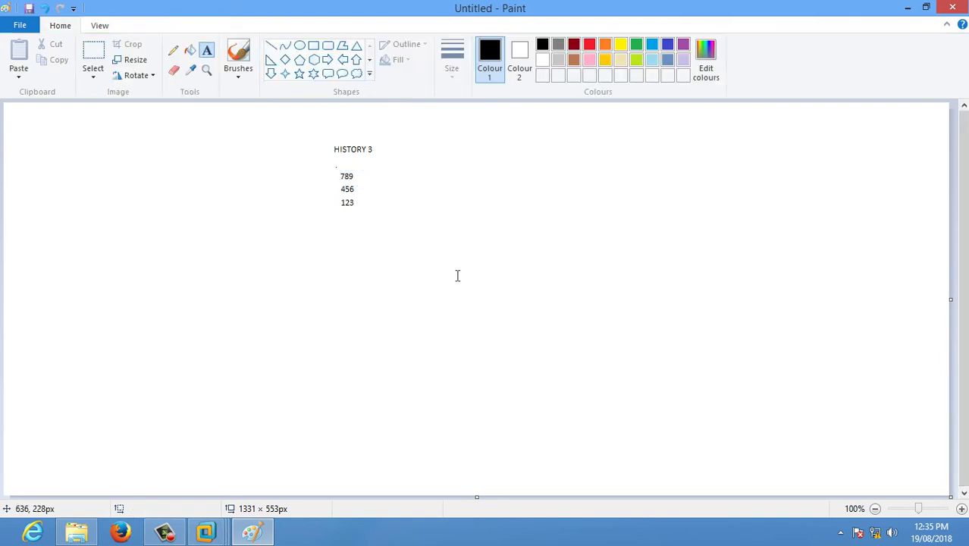
pyautogui.click(336, 159)
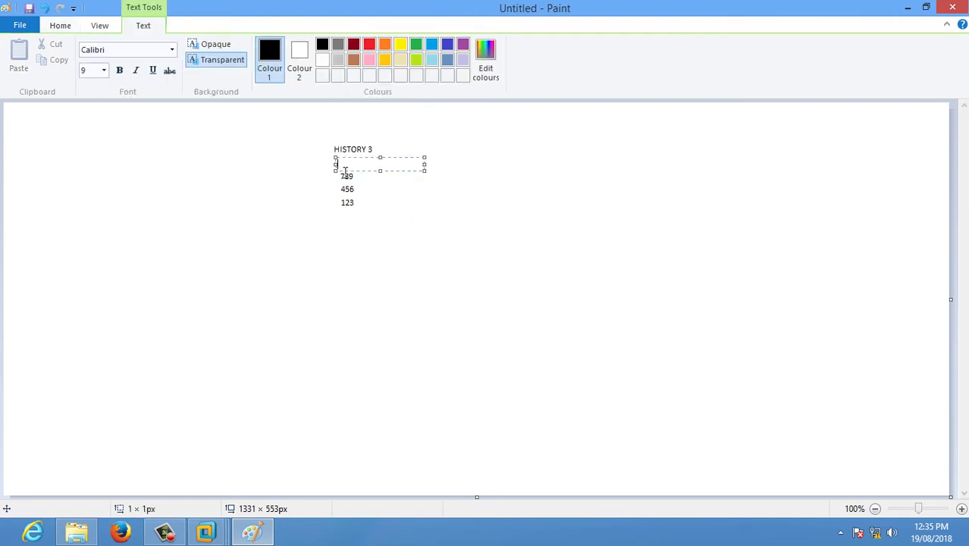
pyautogui.write('abc')
pyautogui.click(405, 241)
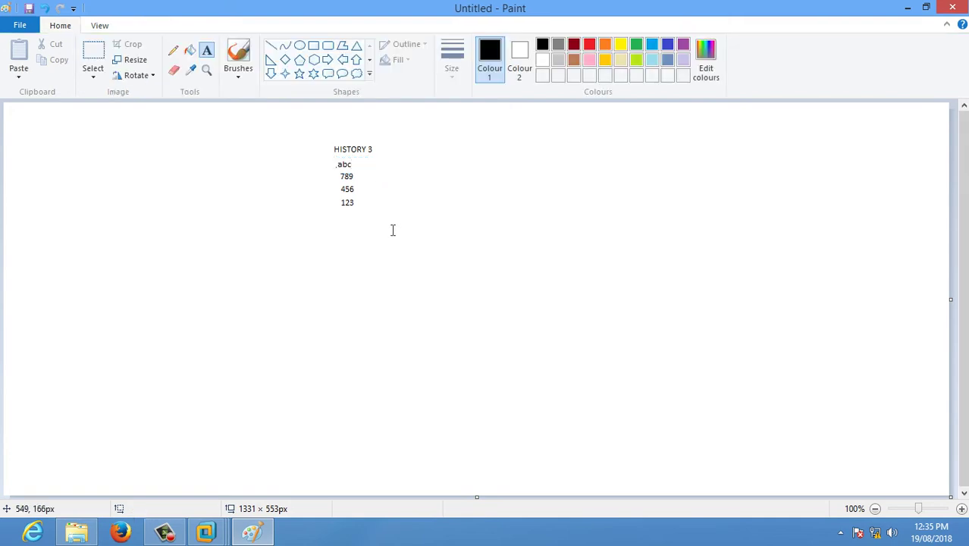
# Step: Erase the 123 line with the Eraser
pyautogui.moveTo(361, 213); pyautogui.dragTo(339, 215)
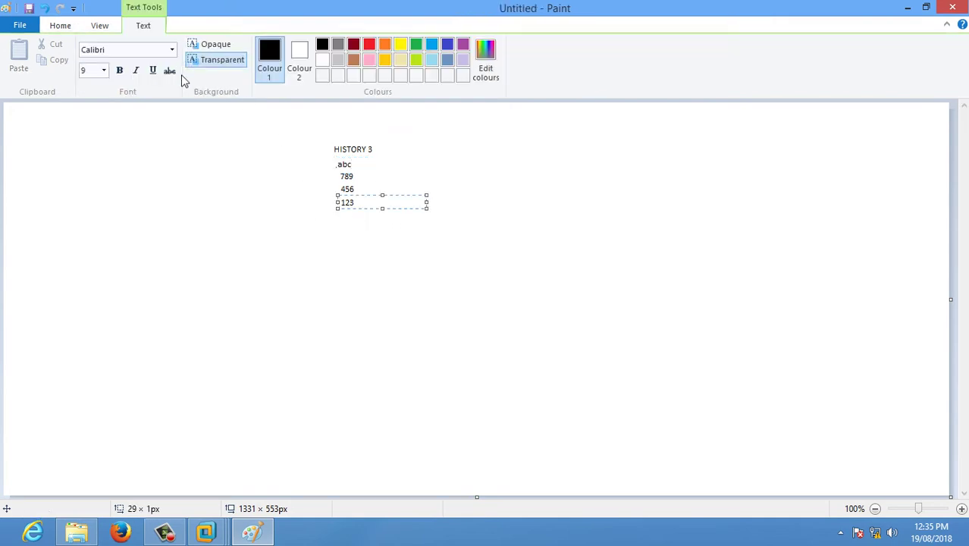
pyautogui.click(74, 29)
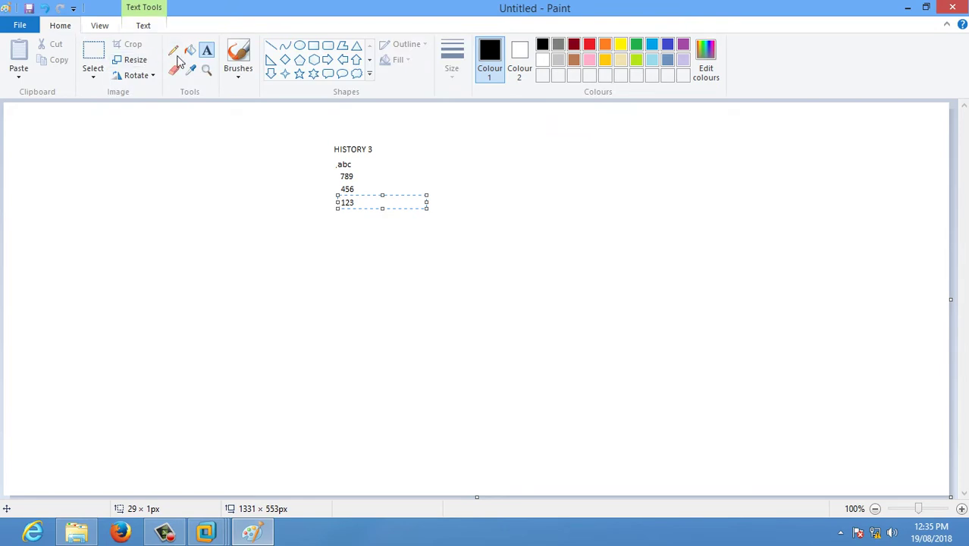
pyautogui.click(174, 70)
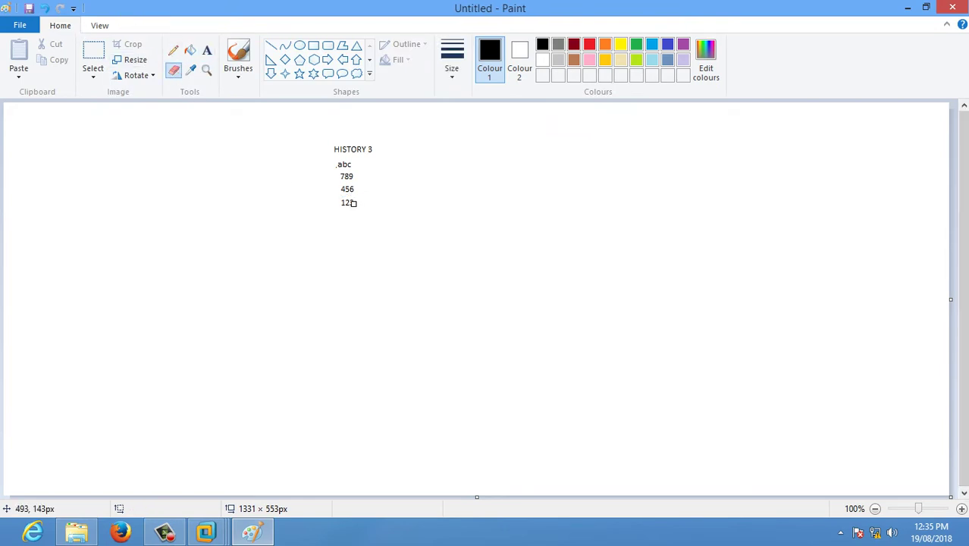
pyautogui.moveTo(351, 202); pyautogui.dragTo(342, 202)
# Step: Type 123 just under HISTORY 3, then erase the 456 line
pyautogui.click(207, 50)
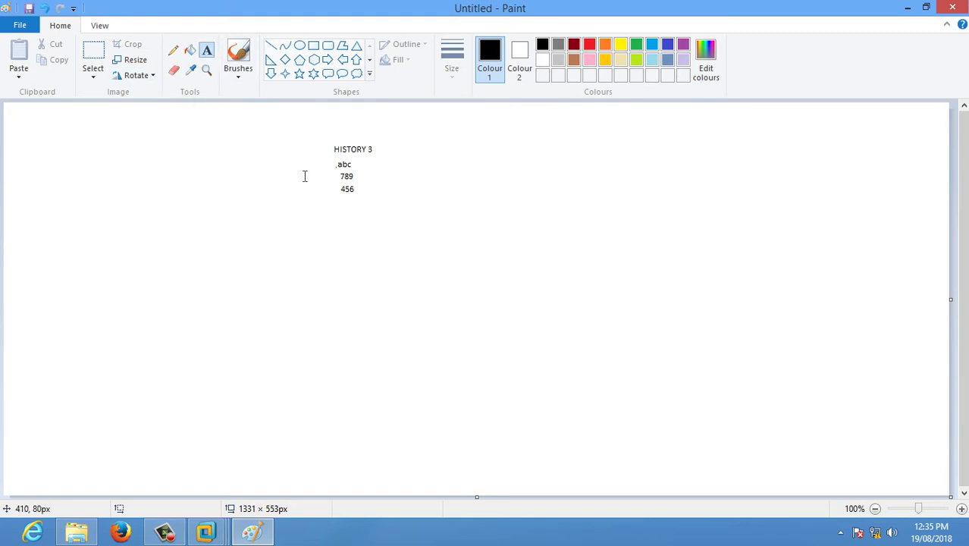
pyautogui.click(346, 160)
pyautogui.click(346, 160)
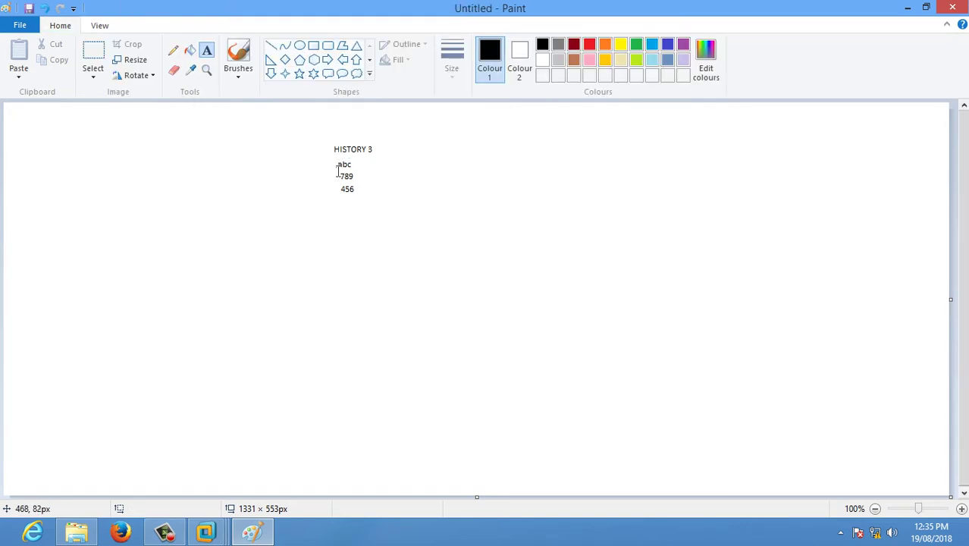
pyautogui.click(347, 160)
pyautogui.write('123')
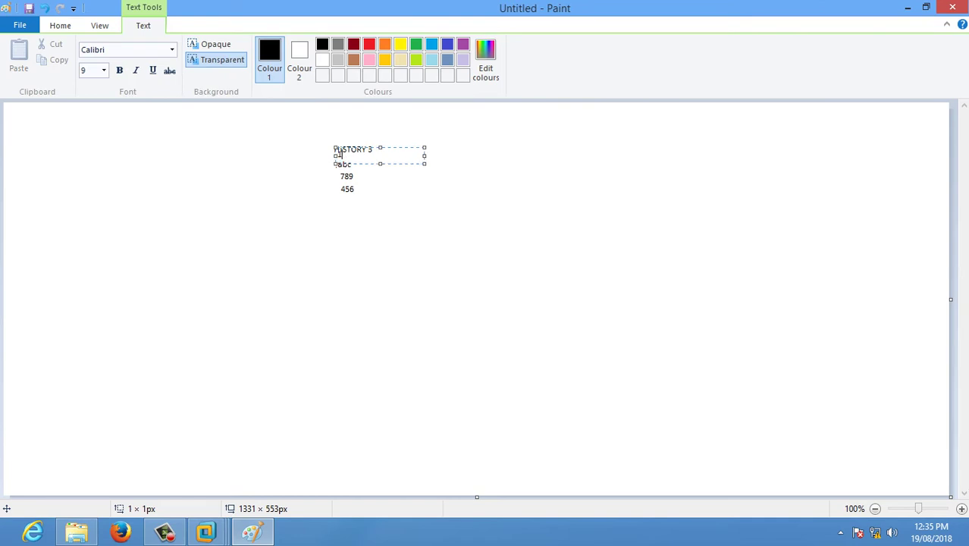
pyautogui.click(455, 224)
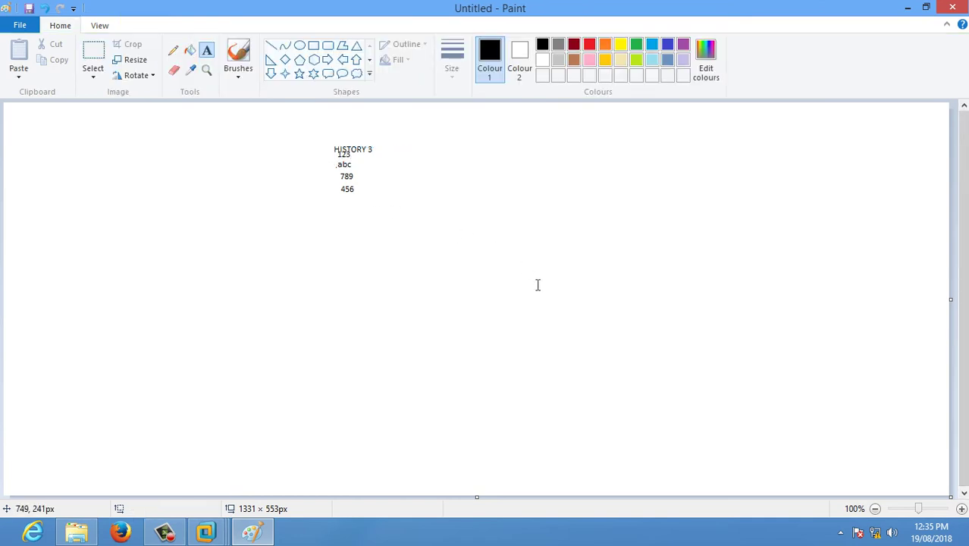
pyautogui.click(174, 70)
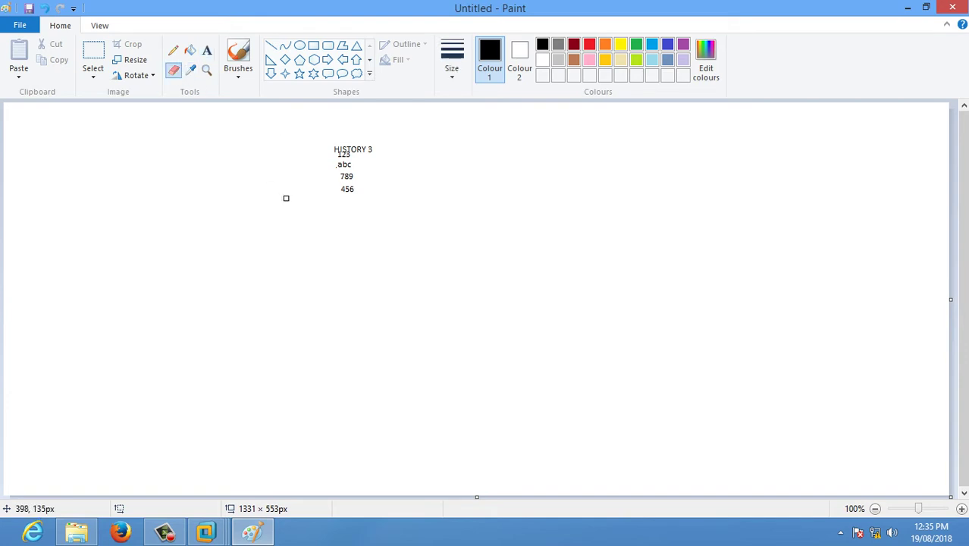
pyautogui.moveTo(356, 190); pyautogui.dragTo(351, 190)
# Step: Sketch pencil strokes beneath the text to form the letters FILO
pyautogui.click(173, 50)
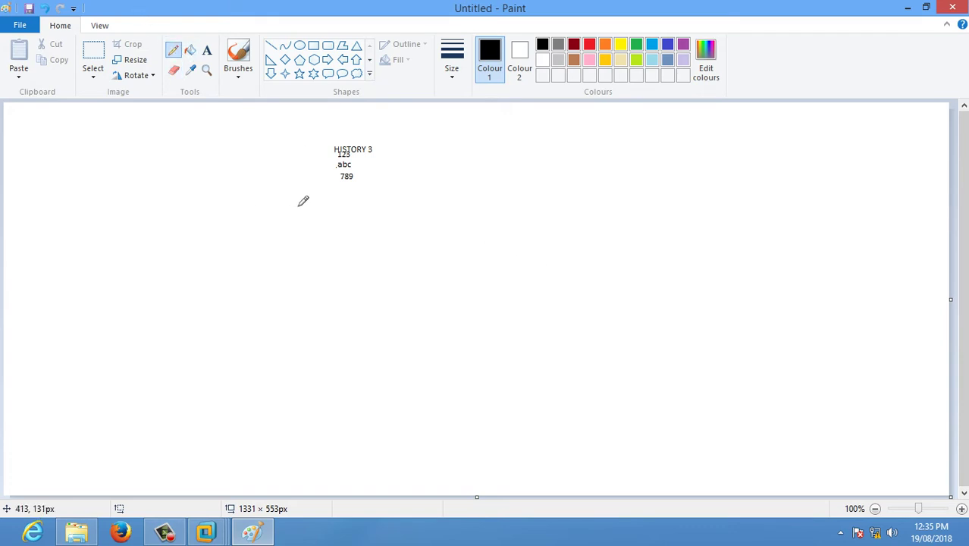
pyautogui.moveTo(300, 199)
pyautogui.mouseDown()
pyautogui.moveTo(300, 229)
pyautogui.moveTo(321, 201)
pyautogui.moveTo(339, 246)
pyautogui.moveTo(430, 241)
pyautogui.moveTo(404, 215)
pyautogui.mouseUp()
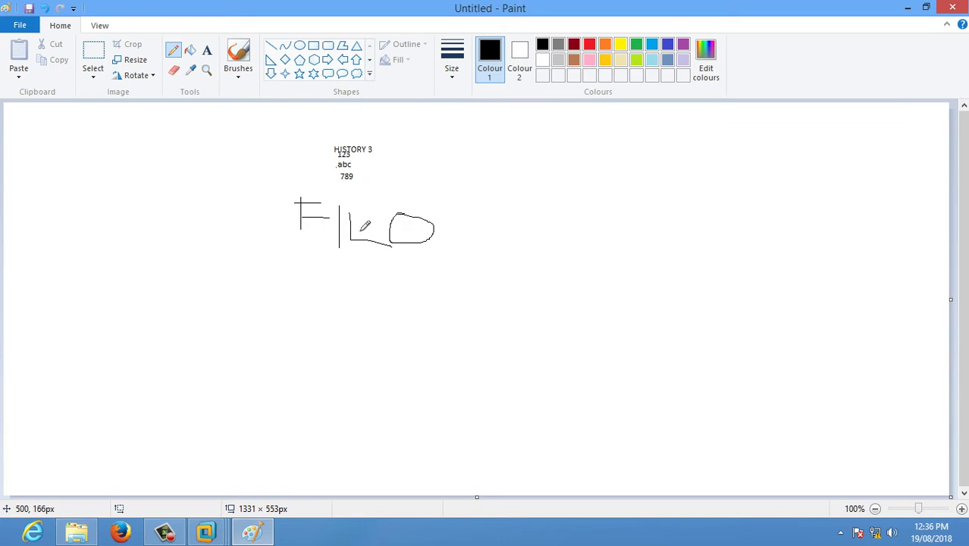
pyautogui.moveTo(348, 215); pyautogui.dragTo(344, 257)
pyautogui.moveTo(347, 216); pyautogui.dragTo(371, 214)
# Step: Back in the VM, close Enforce password history properties and select Maximum password age
pyautogui.click(908, 9)
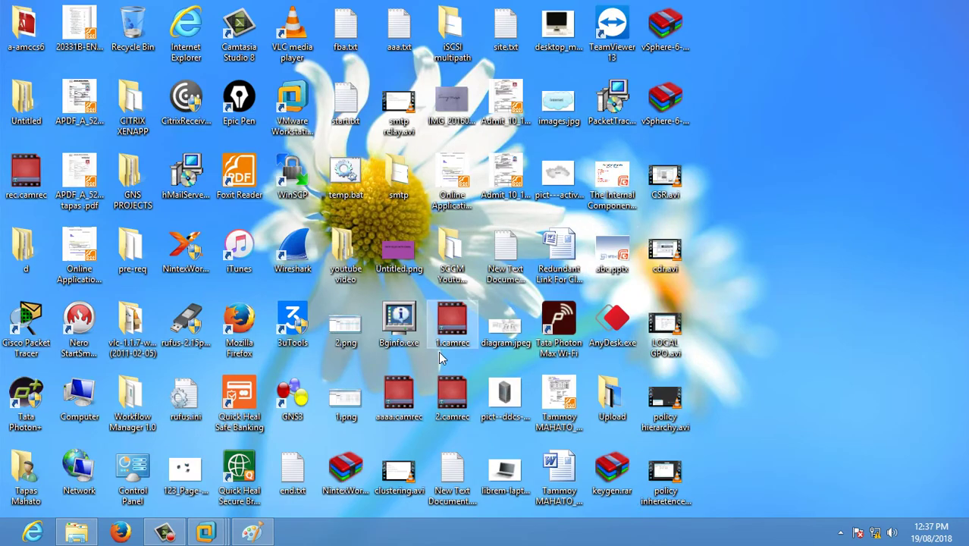
pyautogui.moveTo(205, 533)
pyautogui.click(115, 430)
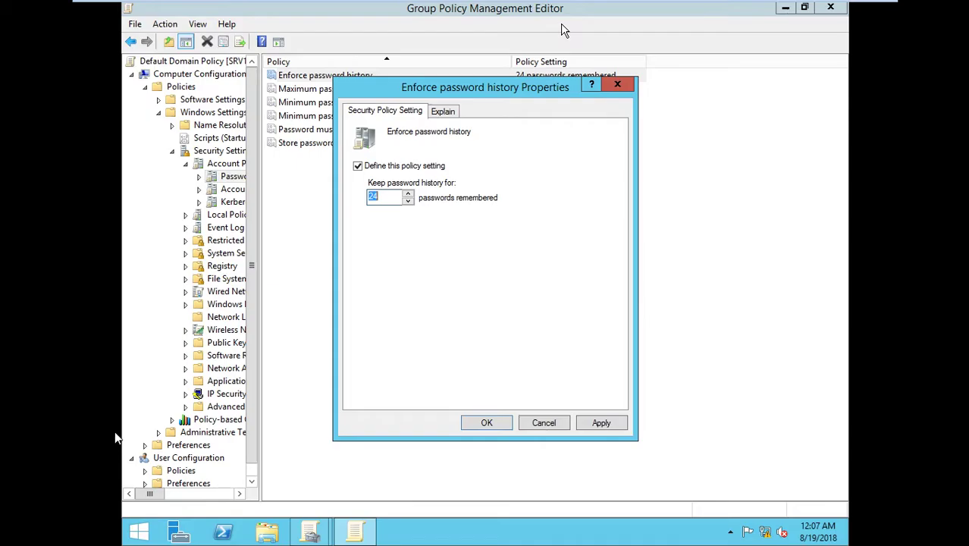
pyautogui.click(617, 85)
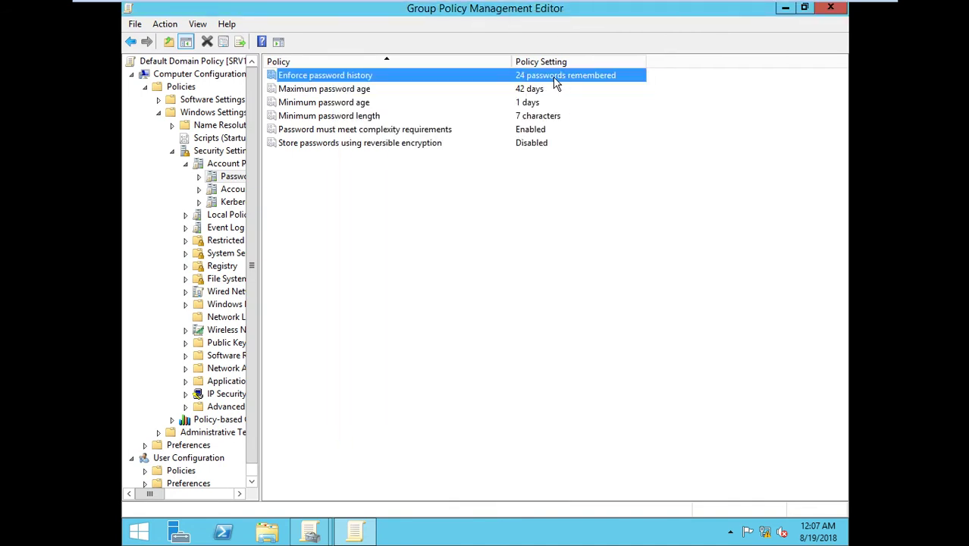
pyautogui.click(509, 89)
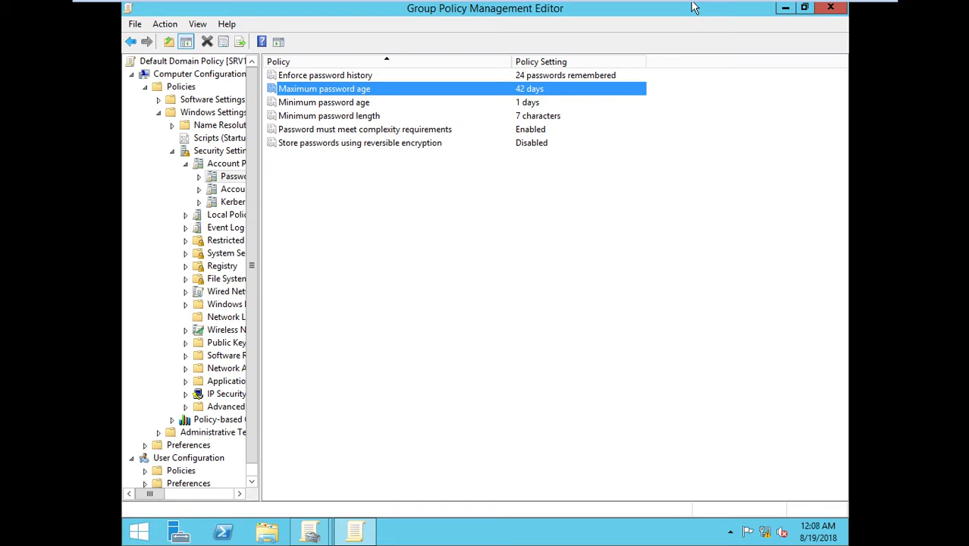
# Step: Try dsa.msc on the host, dismiss its not-found error, then open Run inside the server VM
pyautogui.press('super+r')
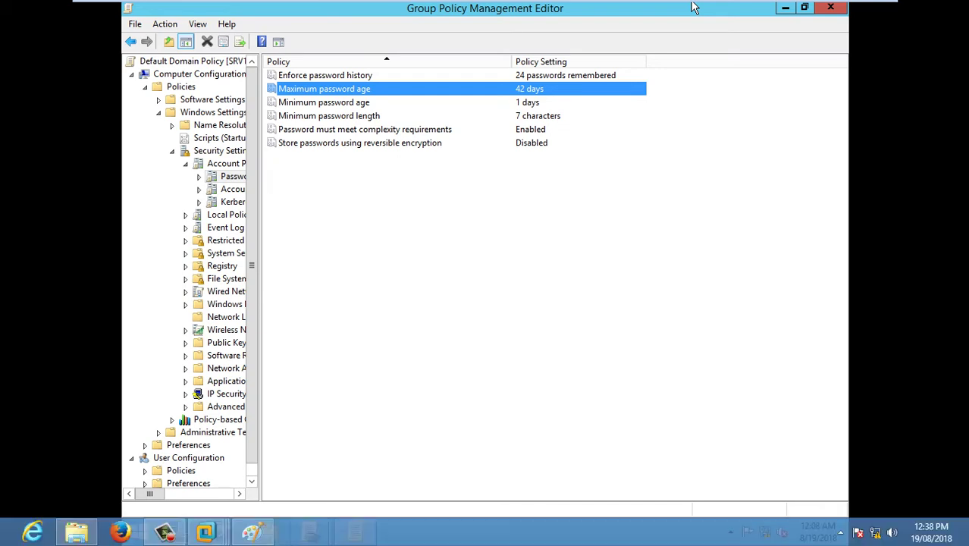
pyautogui.write('dsa.msc')
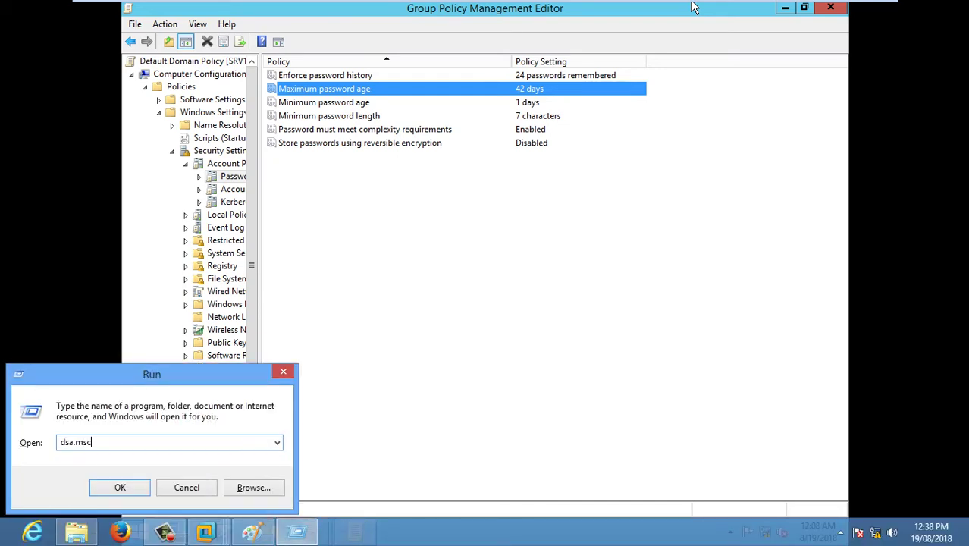
pyautogui.press('Return')
pyautogui.press('Return')
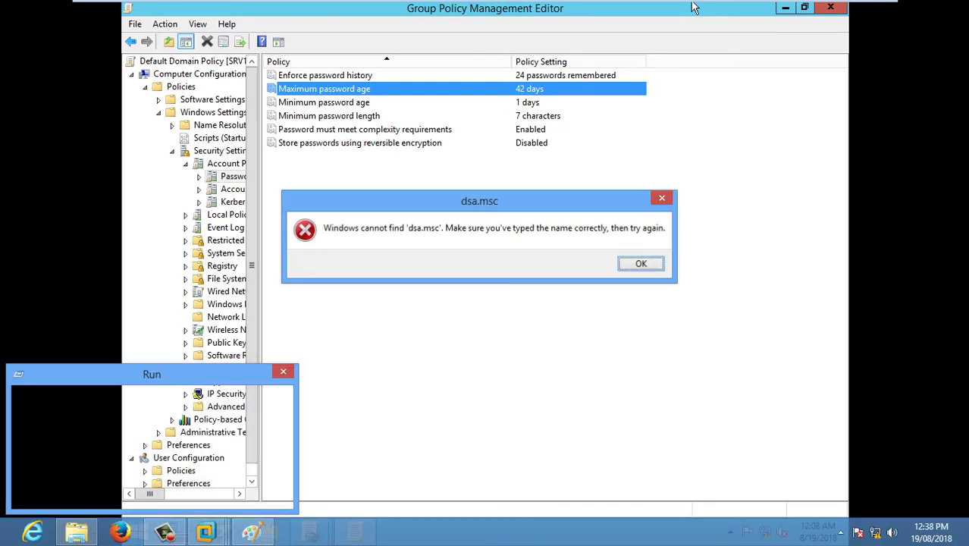
pyautogui.write('dsa')
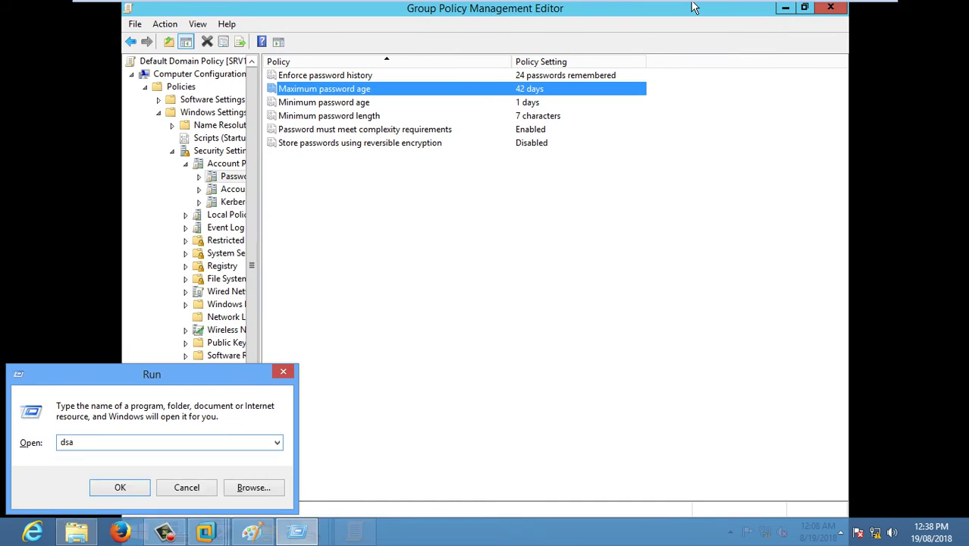
pyautogui.write('.msc')
pyautogui.press('Return')
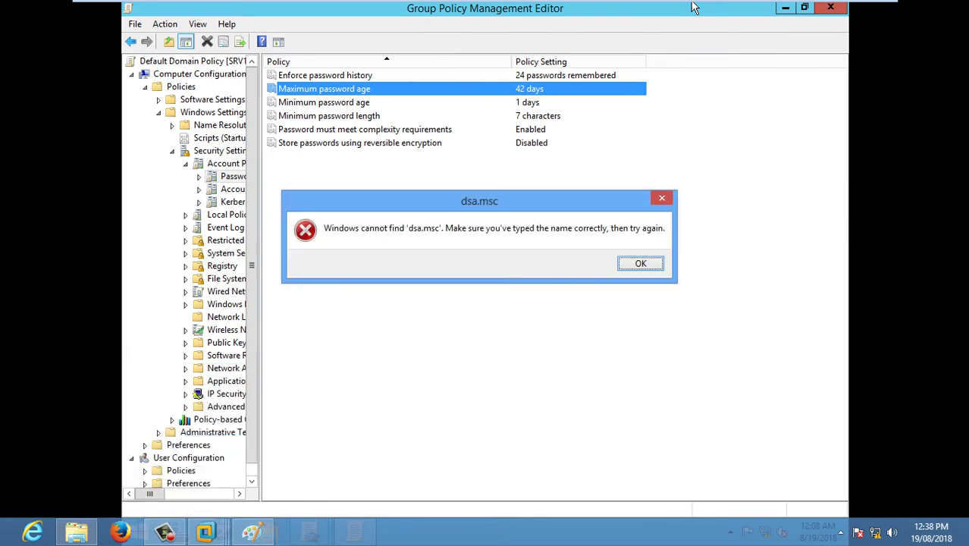
pyautogui.press('Return')
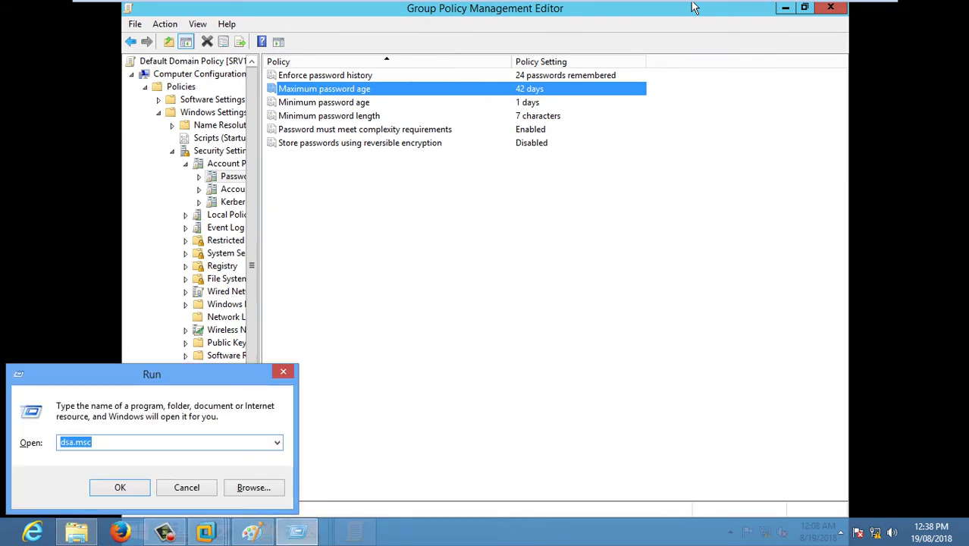
pyautogui.click(521, 268)
pyautogui.press('super+r')
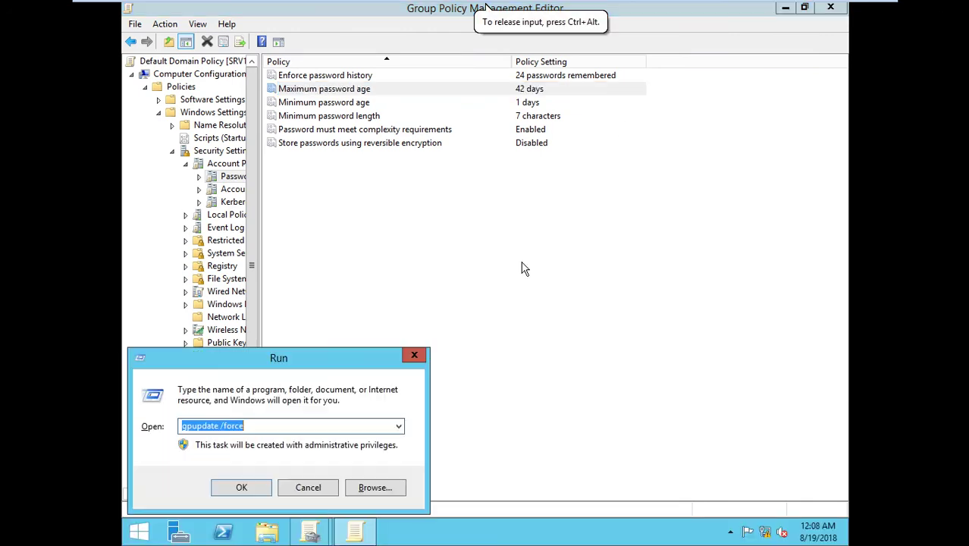
# Step: Launch Active Directory Users and Computers with dsa.msc, closing an accidentally opened Find window
pyautogui.write('dsa.msc')
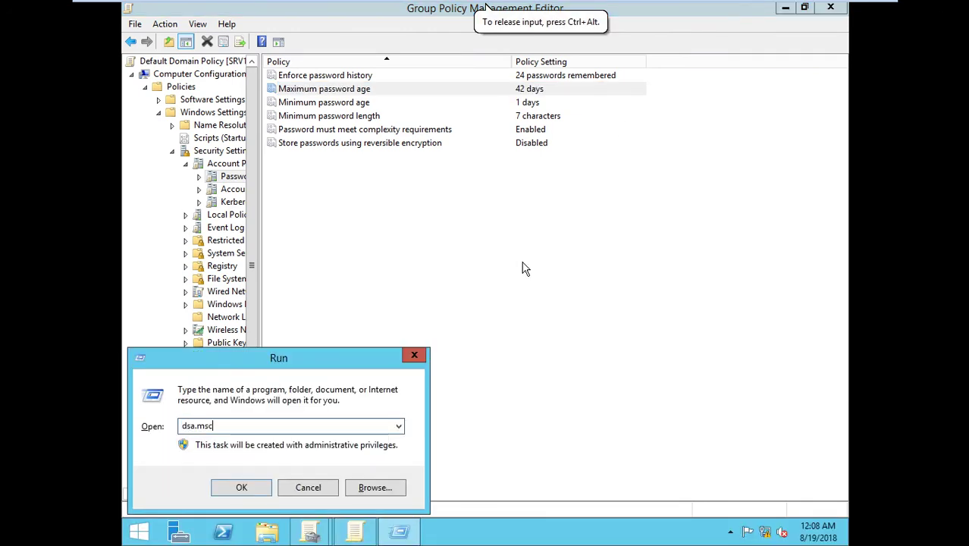
pyautogui.press('Return')
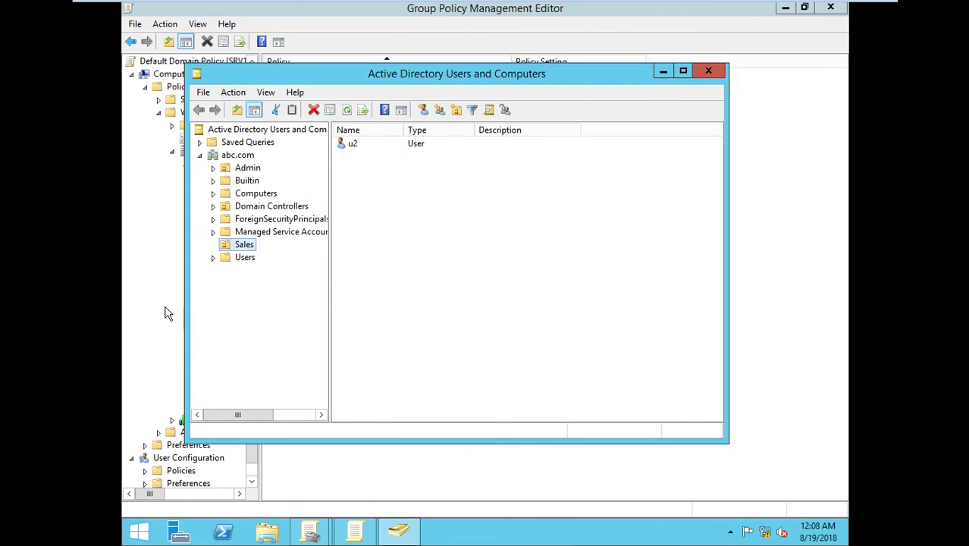
pyautogui.rightClick(430, 280)
pyautogui.click(489, 312)
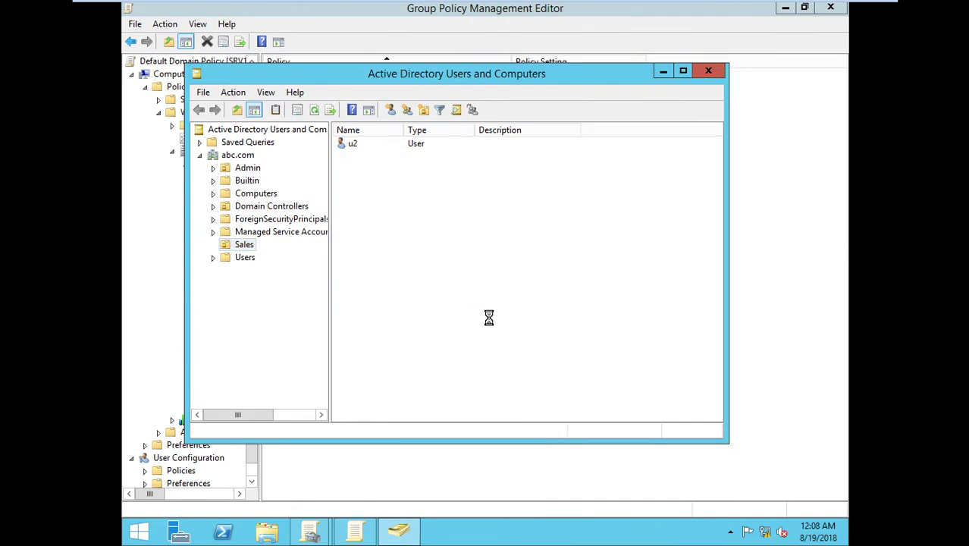
pyautogui.click(591, 116)
# Step: Start a new user in Sales with first name and logon name 'g'
pyautogui.rightClick(516, 279)
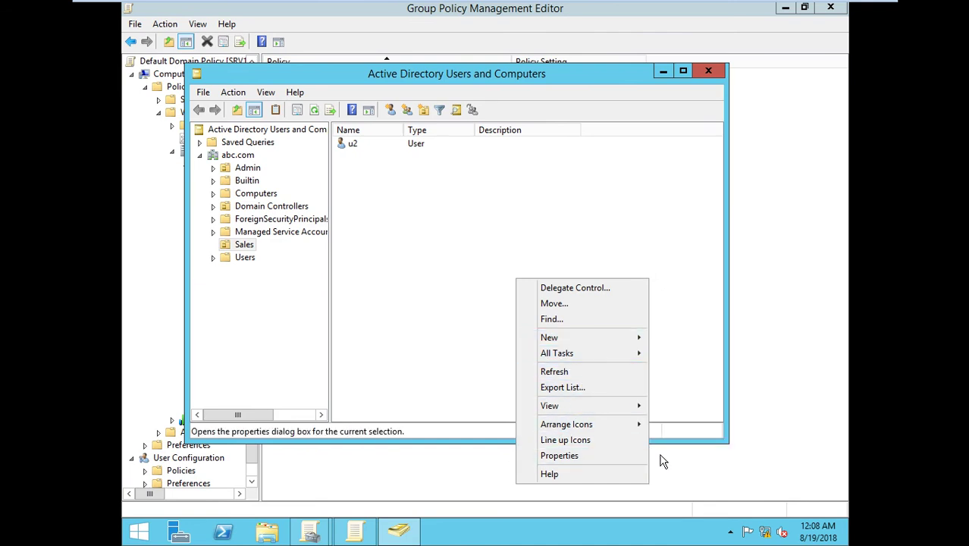
pyautogui.moveTo(583, 336)
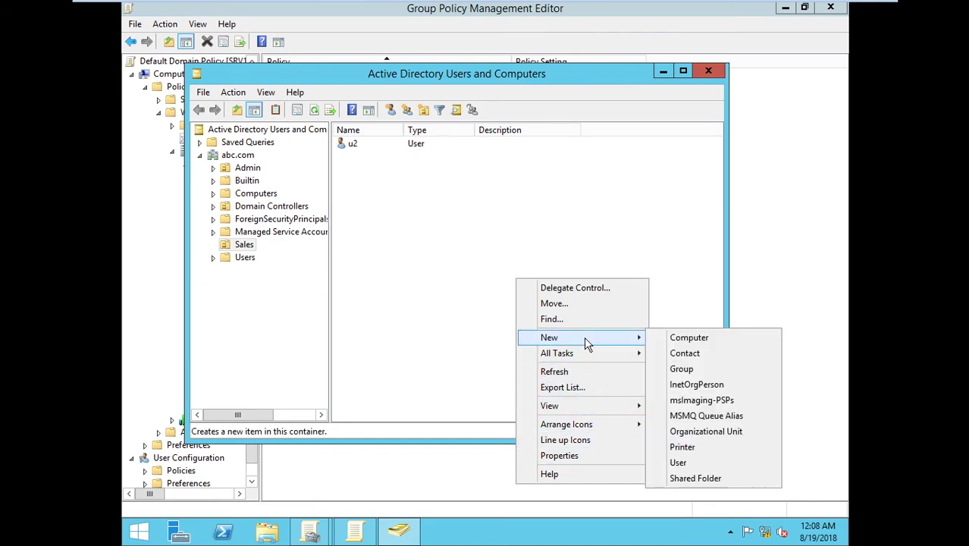
pyautogui.click(705, 464)
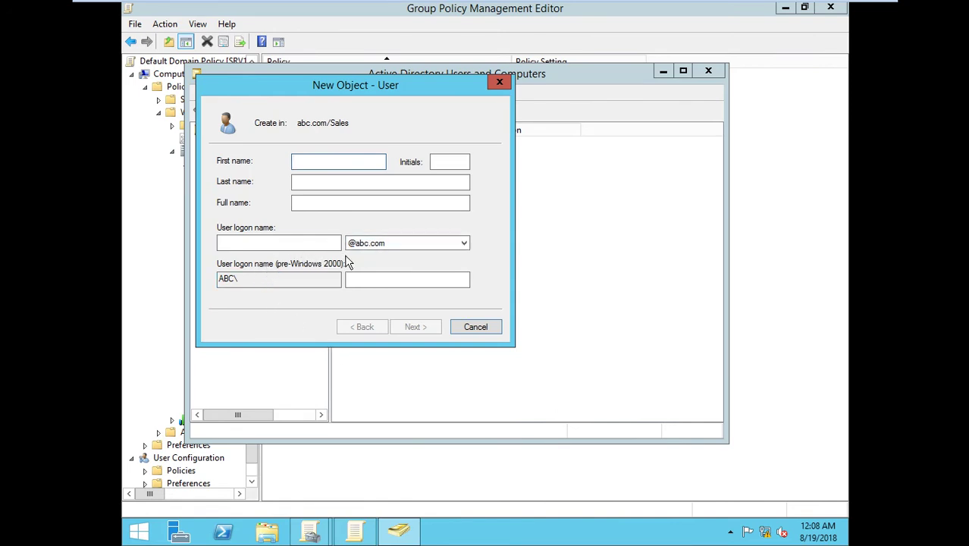
pyautogui.write('g')
pyautogui.click(288, 243)
pyautogui.write('g')
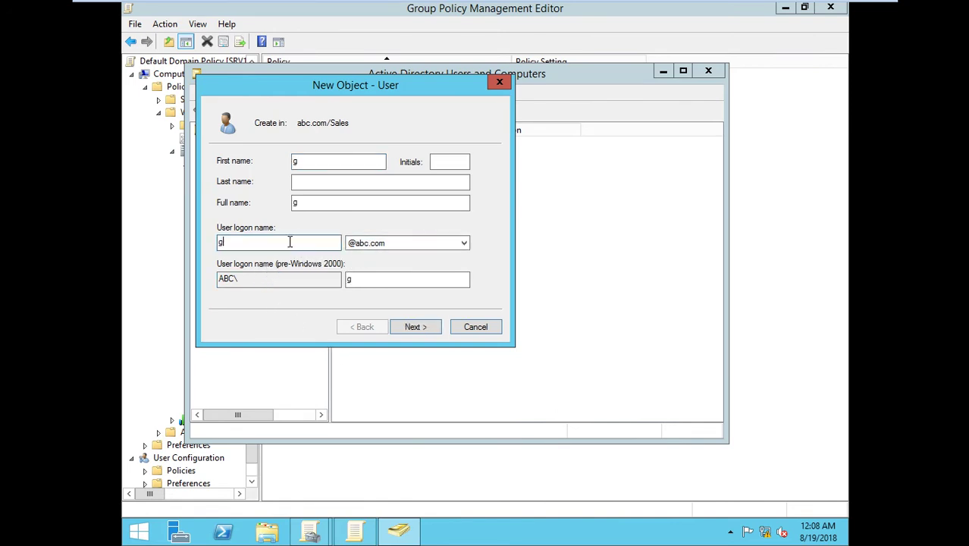
pyautogui.click(423, 327)
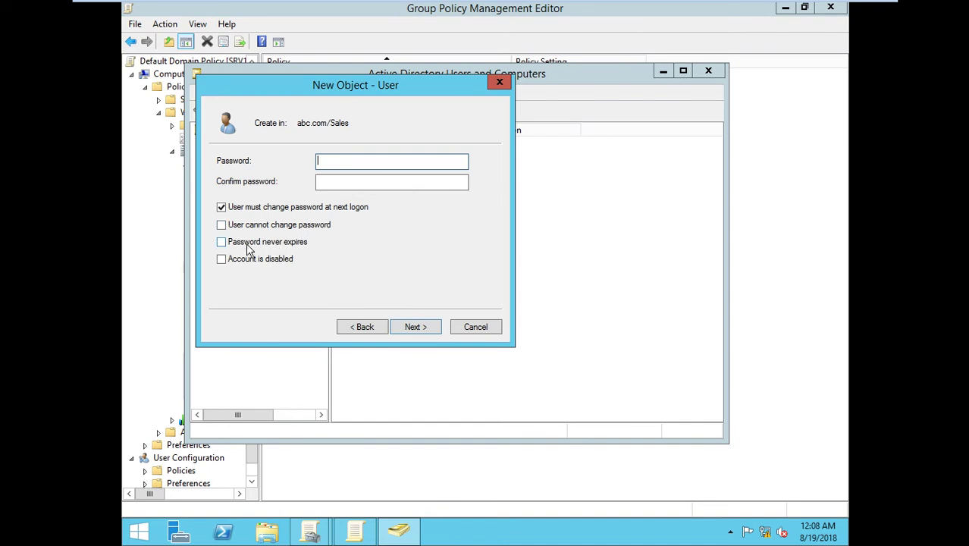
# Step: Leave every password checkbox cleared, dismissing the password-never-expires warning along the way
pyautogui.click(236, 245)
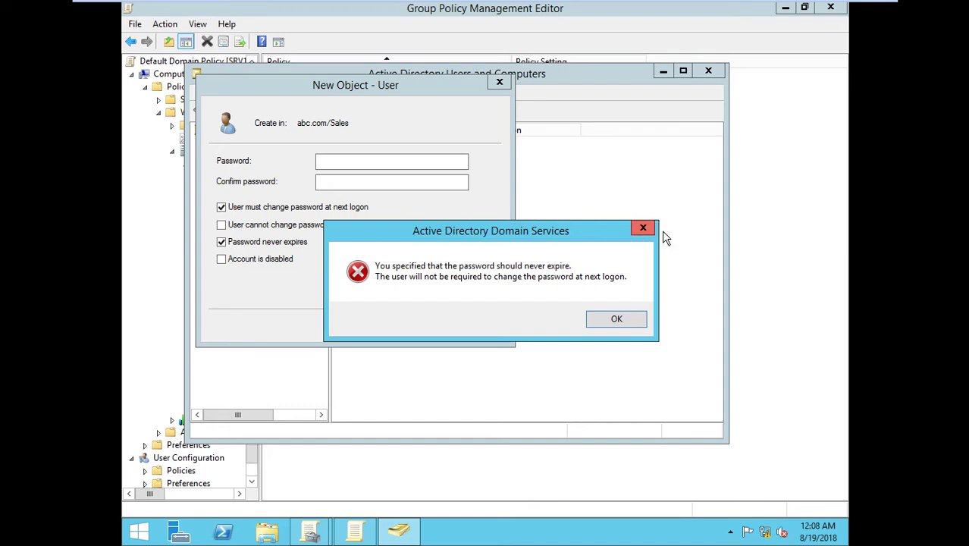
pyautogui.click(642, 227)
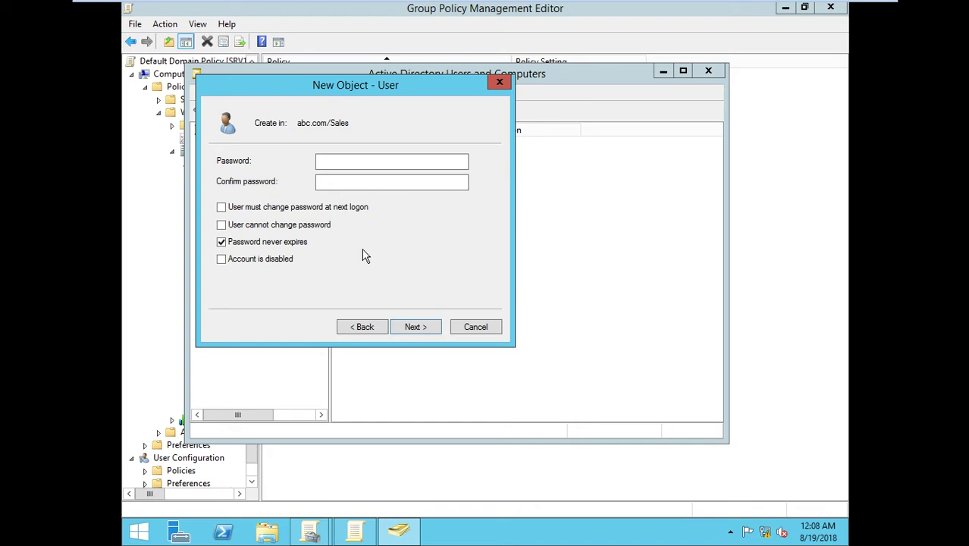
pyautogui.click(243, 242)
pyautogui.click(246, 226)
pyautogui.click(279, 225)
# Step: Enter and confirm the new user's password, then finish the wizard
pyautogui.click(357, 158)
pyautogui.write('•••')
pyautogui.moveTo(343, 161); pyautogui.dragTo(299, 161)
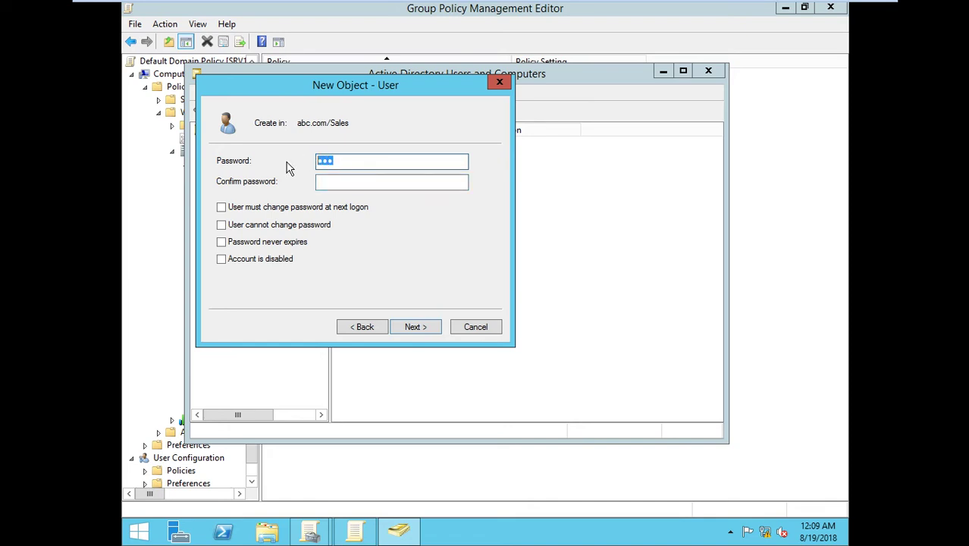
pyautogui.write('••••••••')
pyautogui.press('Tab')
pyautogui.write('••••••••')
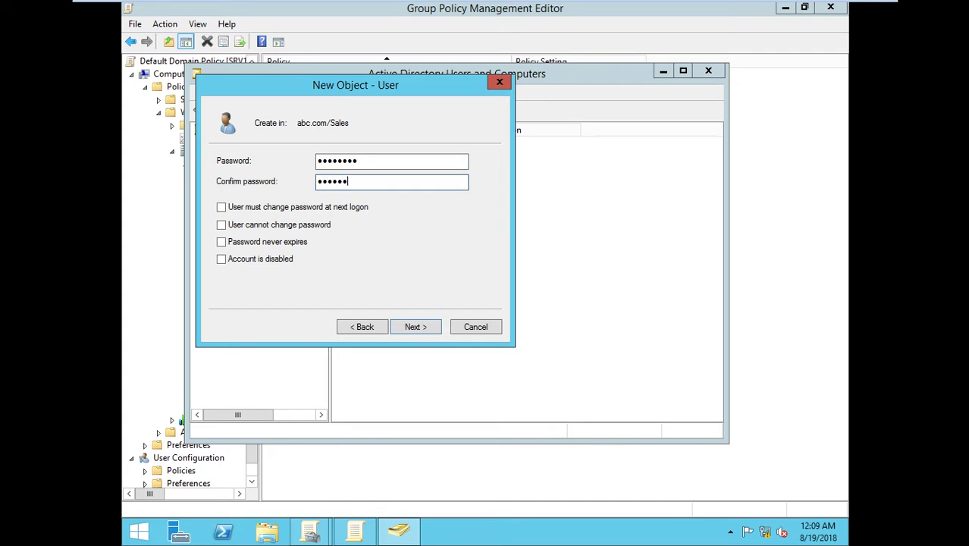
pyautogui.press('Return')
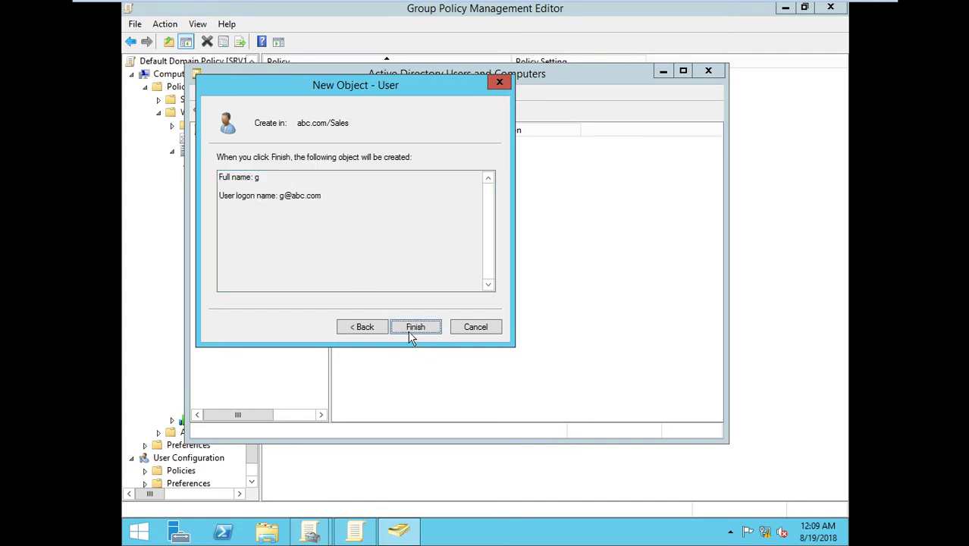
pyautogui.click(415, 332)
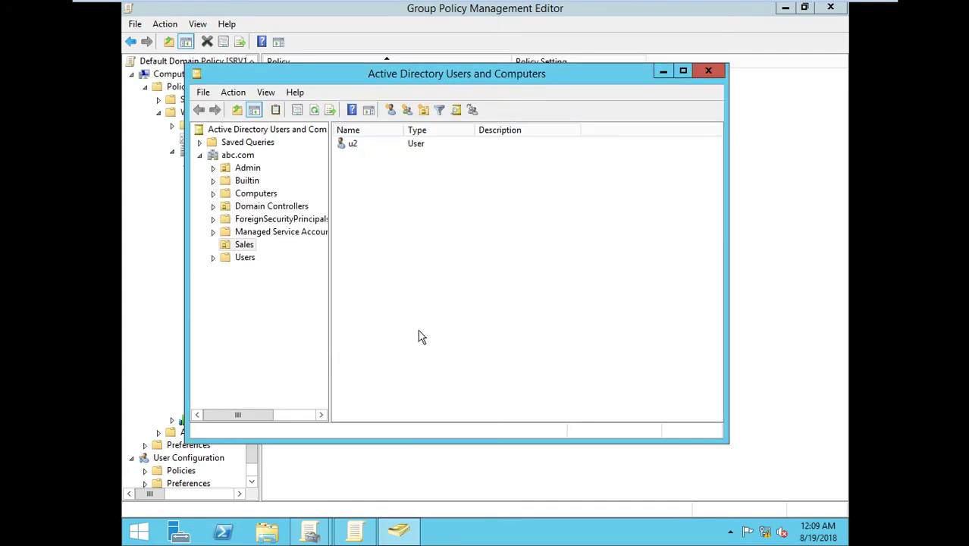
# Step: Sign out of the client VM from the Start screen user tile
pyautogui.click(663, 10)
pyautogui.press('super')
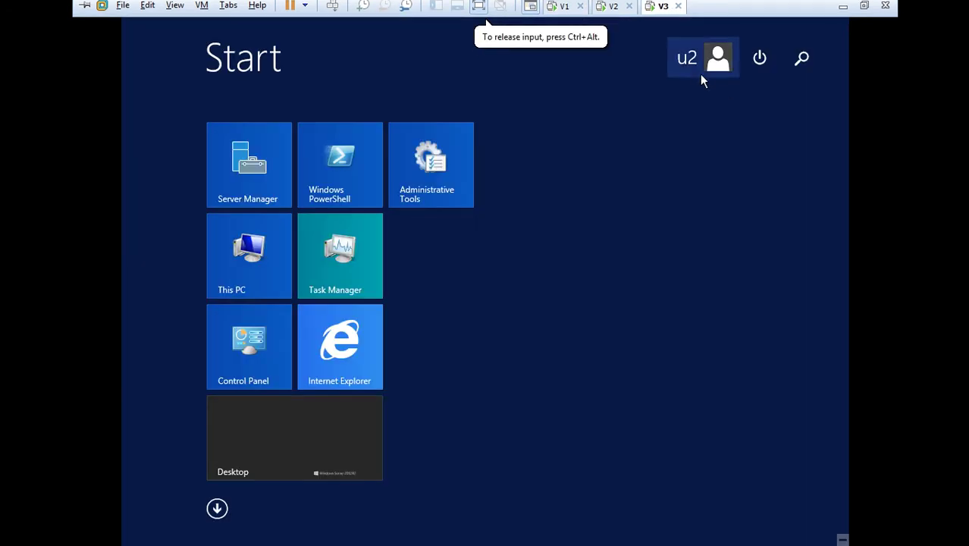
pyautogui.click(716, 57)
pyautogui.click(667, 135)
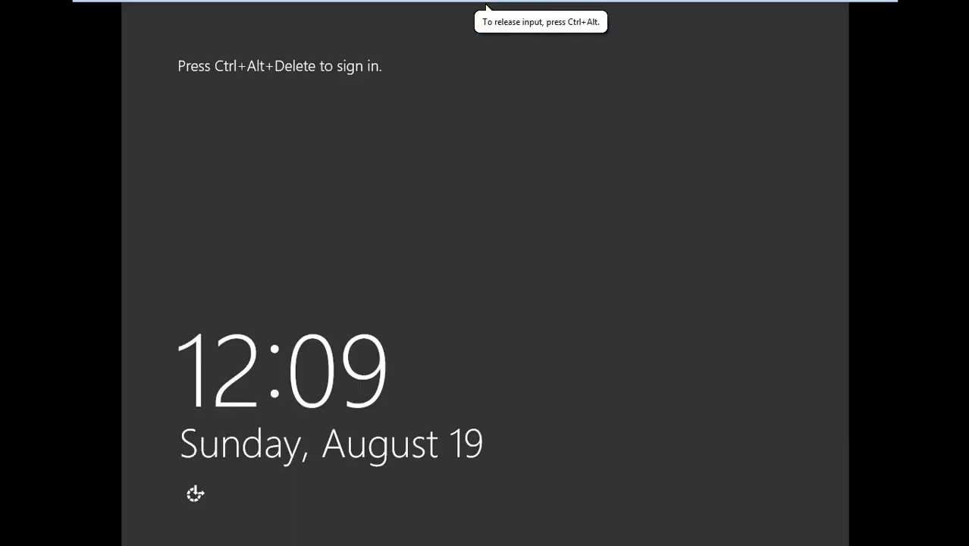
# Step: Sign in on the client as Other user abc\g with the account's password
pyautogui.hotkey('ctrl', 'alt', 'Delete')
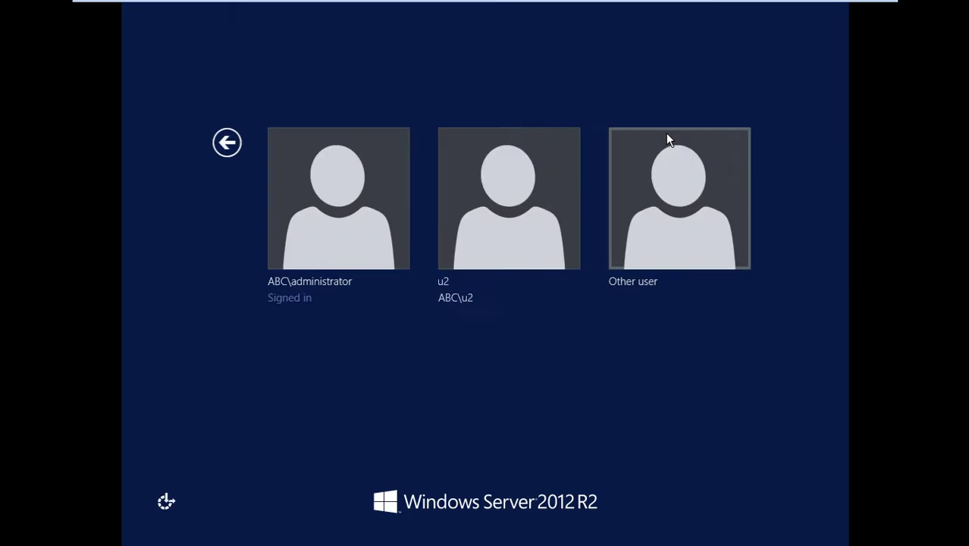
pyautogui.click(642, 216)
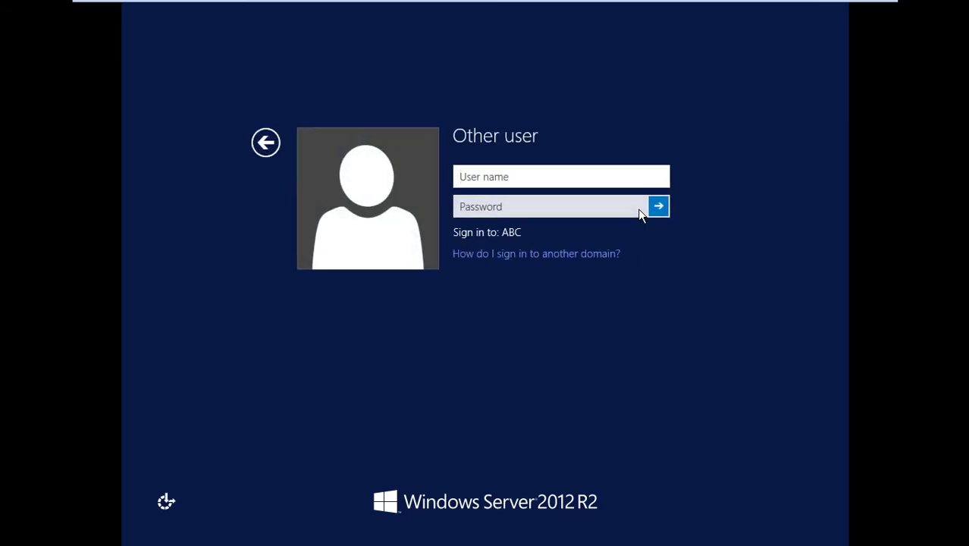
pyautogui.write('abc\\')
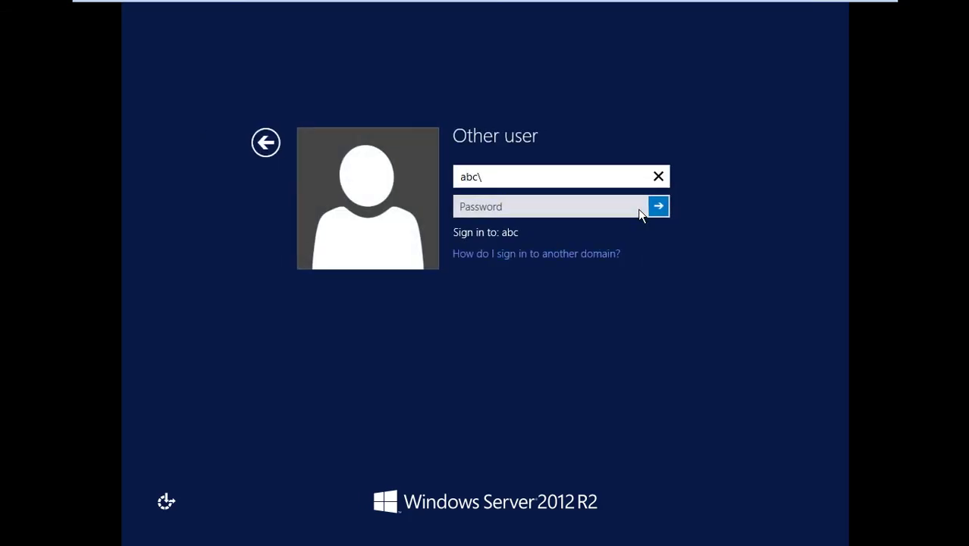
pyautogui.write('g')
pyautogui.press('Tab')
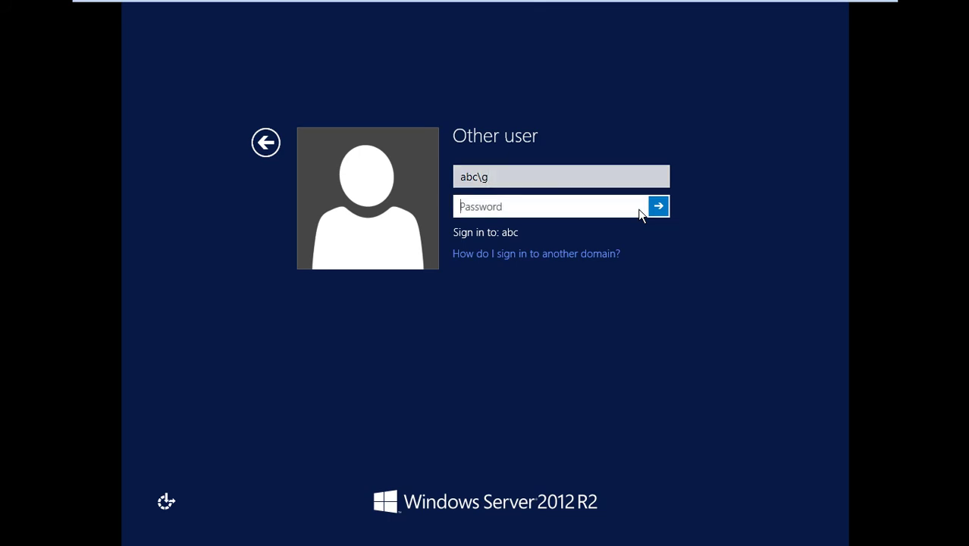
pyautogui.write('********')
pyautogui.press('Return')
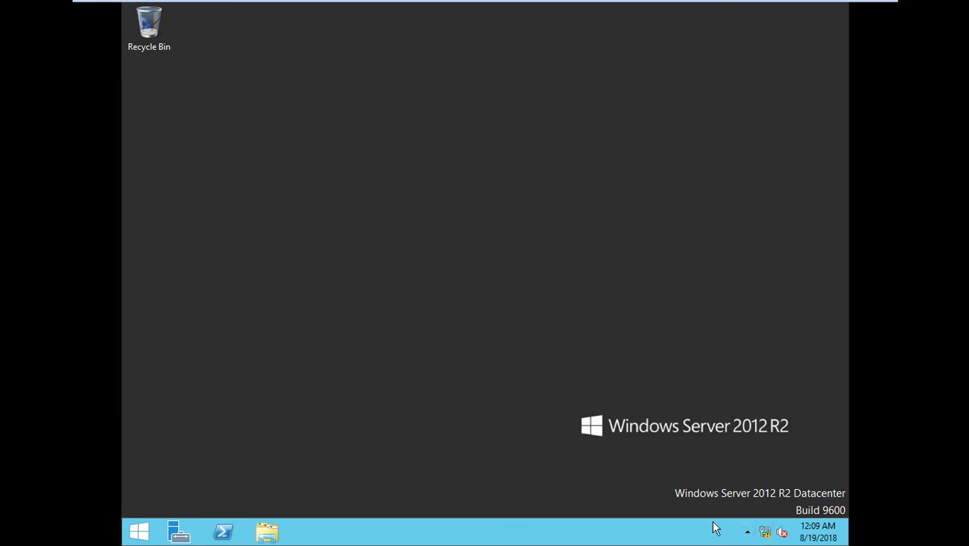
# Step: Glance at the client's hidden tray icons, then return to the domain controller VM
pyautogui.click(746, 533)
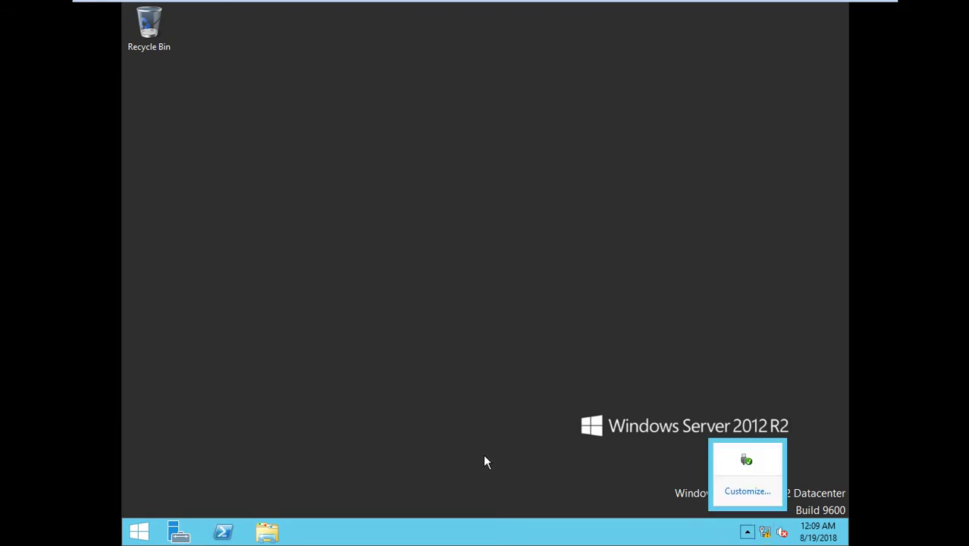
pyautogui.click(486, 454)
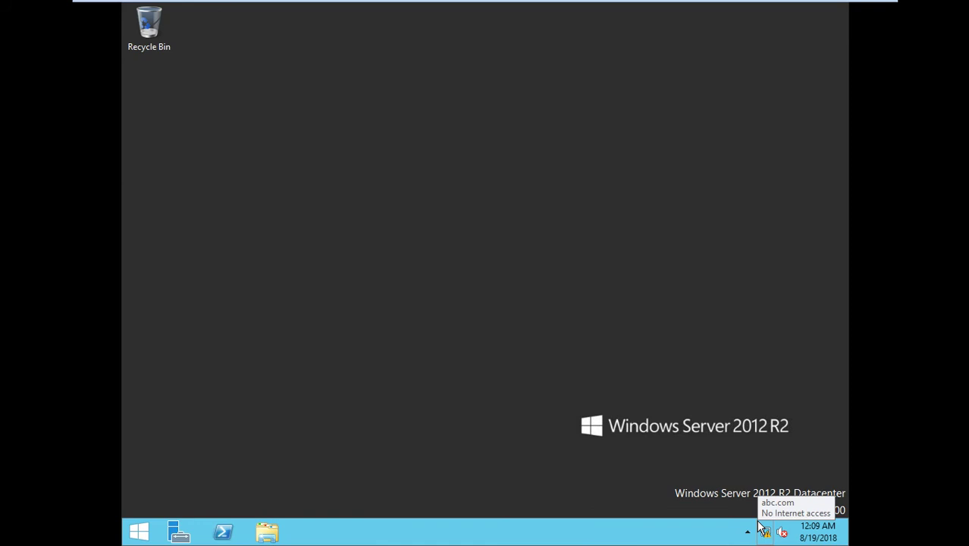
pyautogui.moveTo(768, 3)
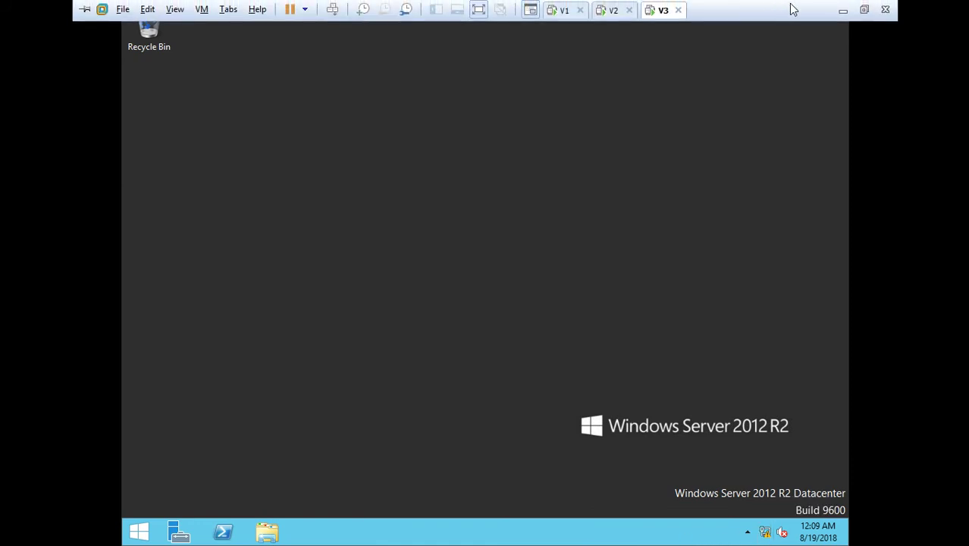
pyautogui.click(573, 17)
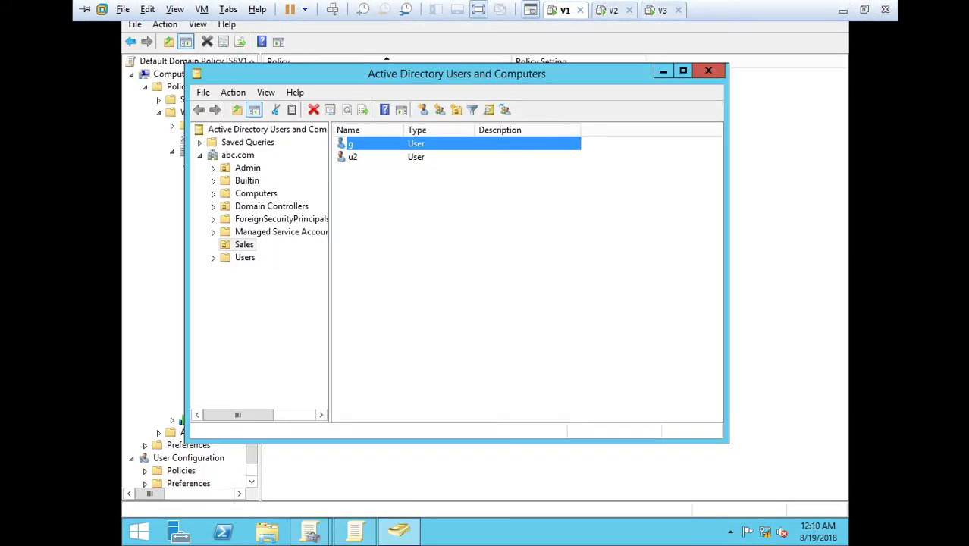
# Step: Minimize ADUC and read the Explain tab of Minimum password age before closing it
pyautogui.click(662, 73)
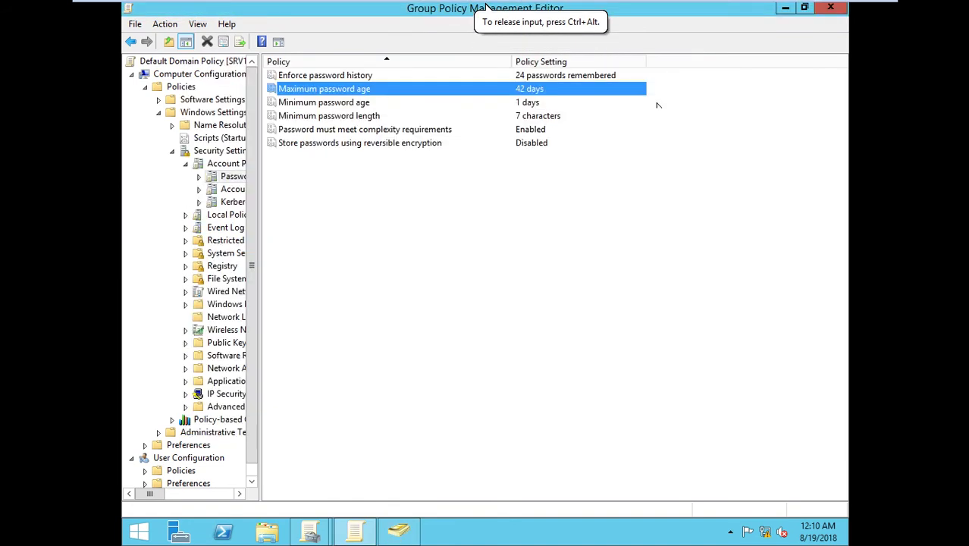
pyautogui.click(409, 104)
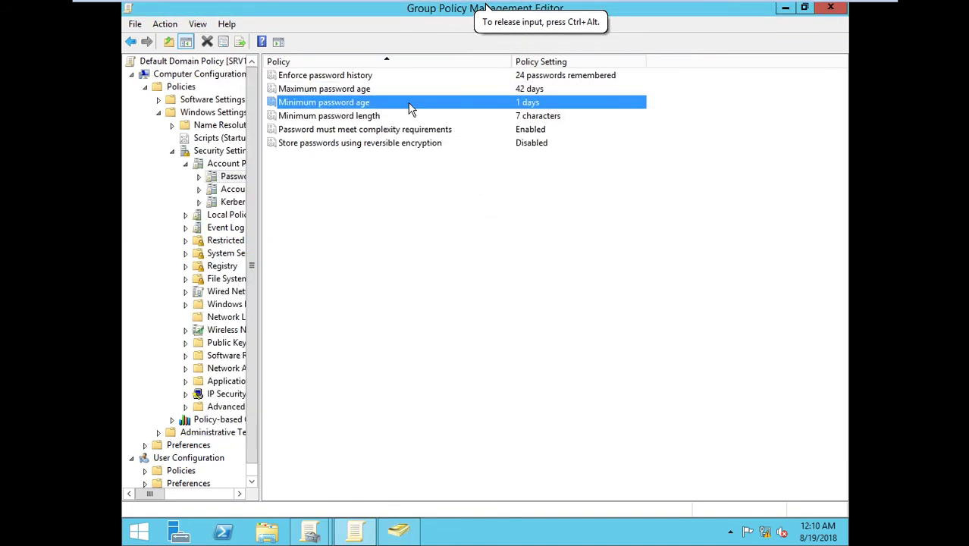
pyautogui.click(414, 89)
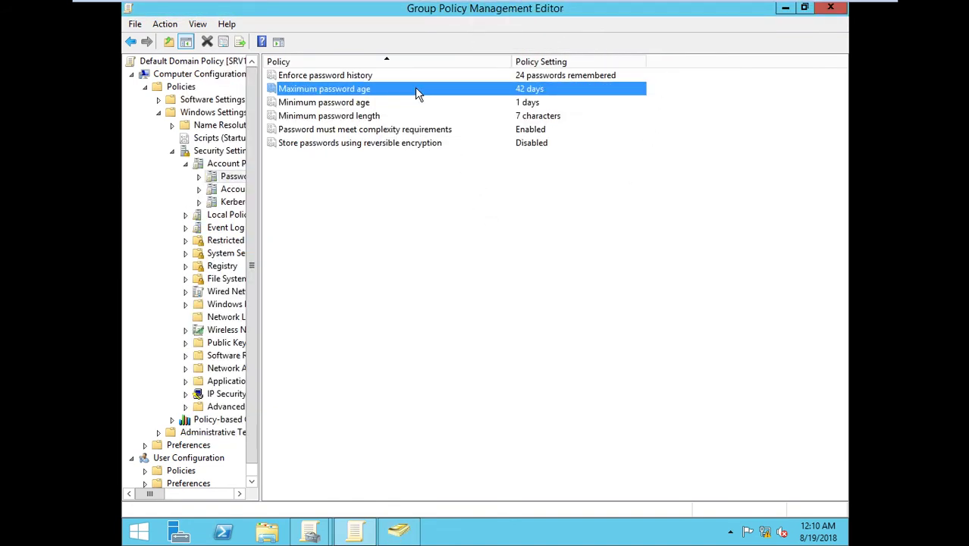
pyautogui.click(415, 103)
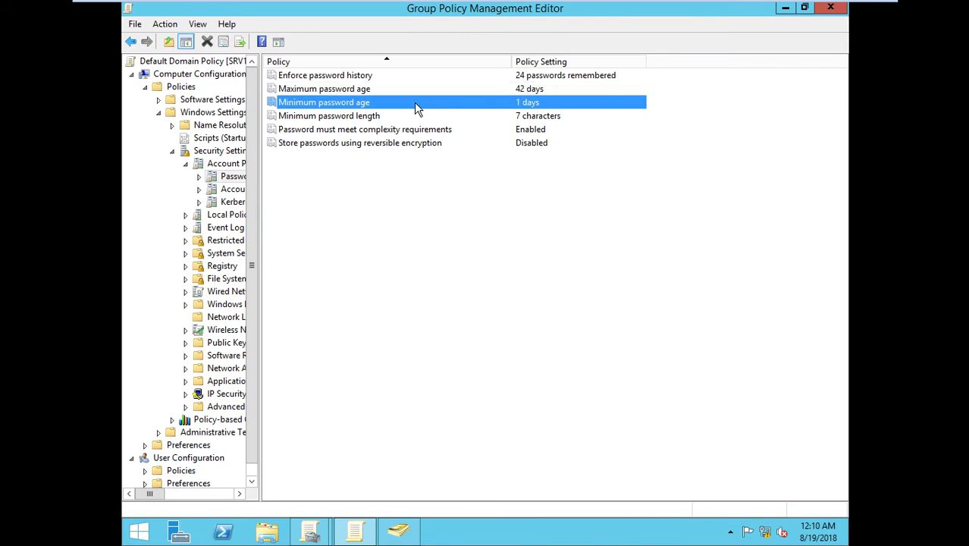
pyautogui.doubleClick(414, 102)
pyautogui.click(440, 114)
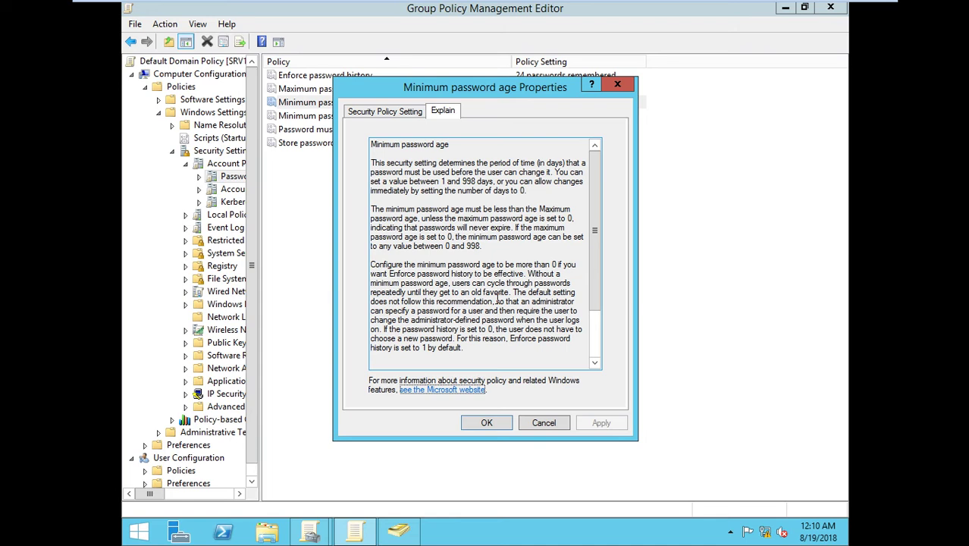
pyautogui.click(615, 83)
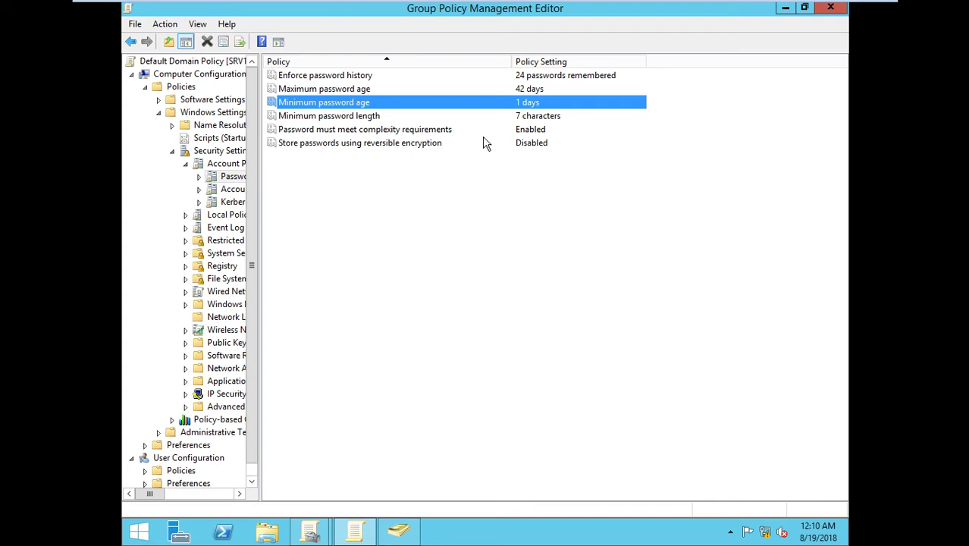
pyautogui.click(436, 118)
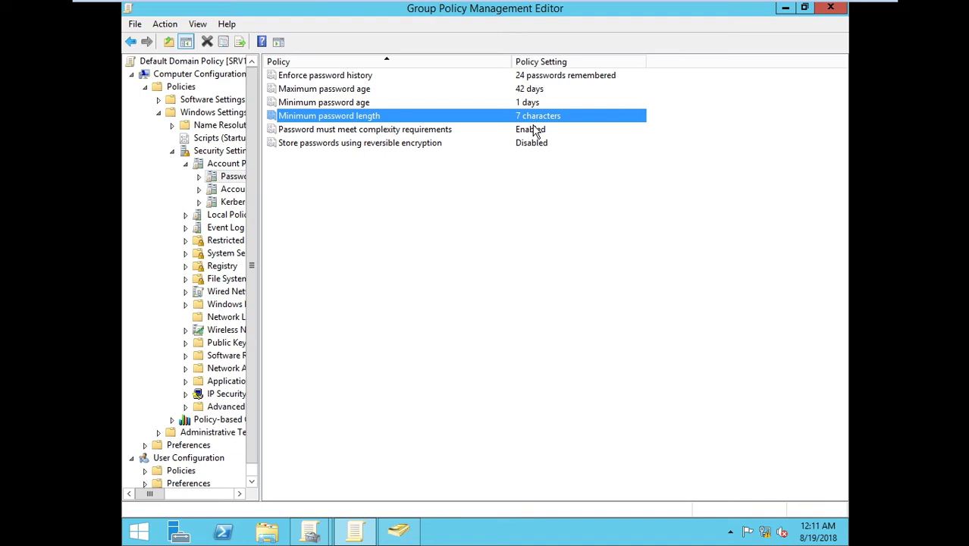
pyautogui.click(331, 131)
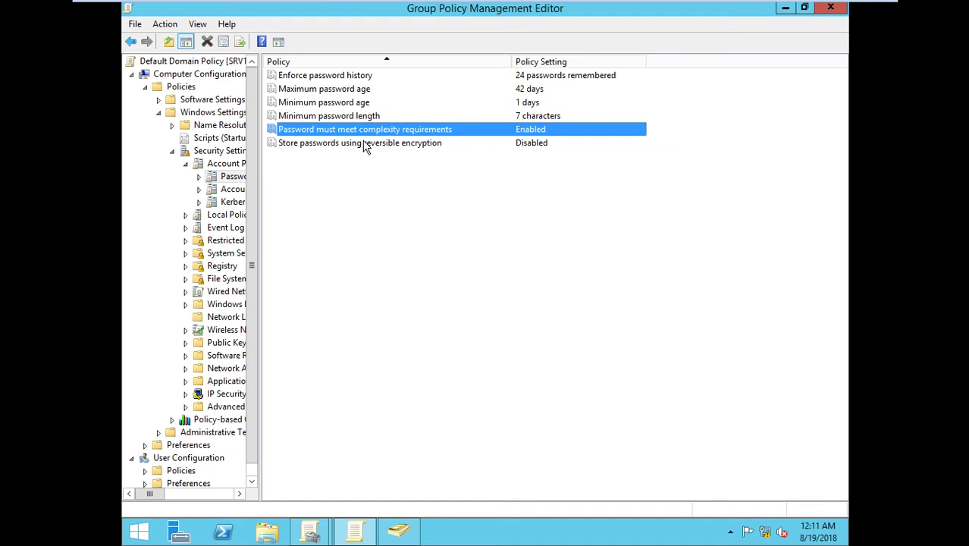
# Step: Change Minimum password length from 7 to 10 characters and confirm with OK
pyautogui.doubleClick(482, 115)
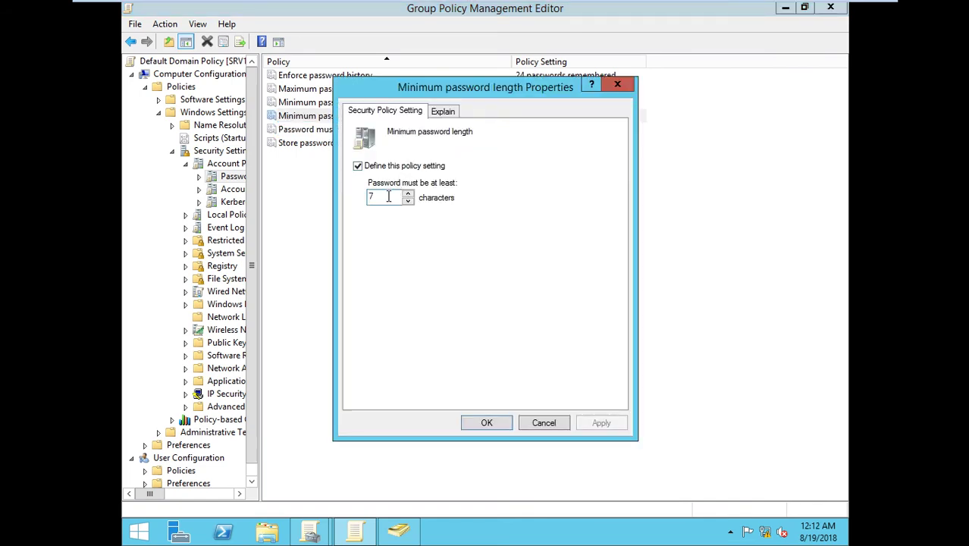
pyautogui.doubleClick(388, 196)
pyautogui.write('4')
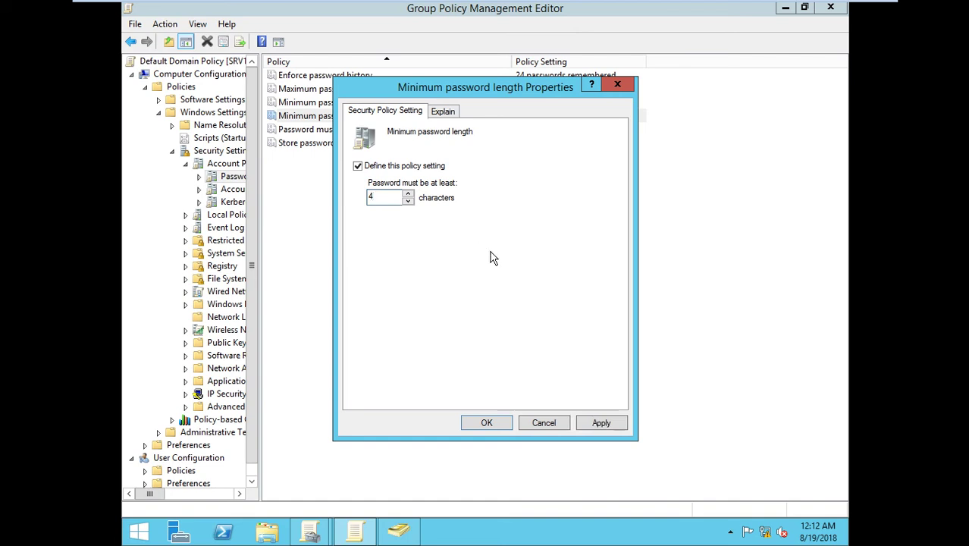
pyautogui.moveTo(383, 199); pyautogui.dragTo(356, 205)
pyautogui.write('10')
pyautogui.click(485, 423)
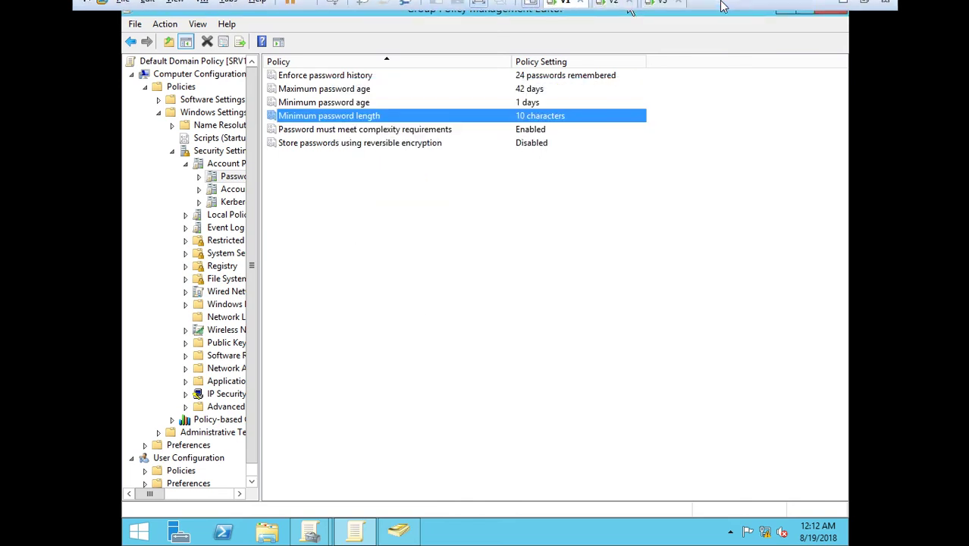
pyautogui.moveTo(693, 3)
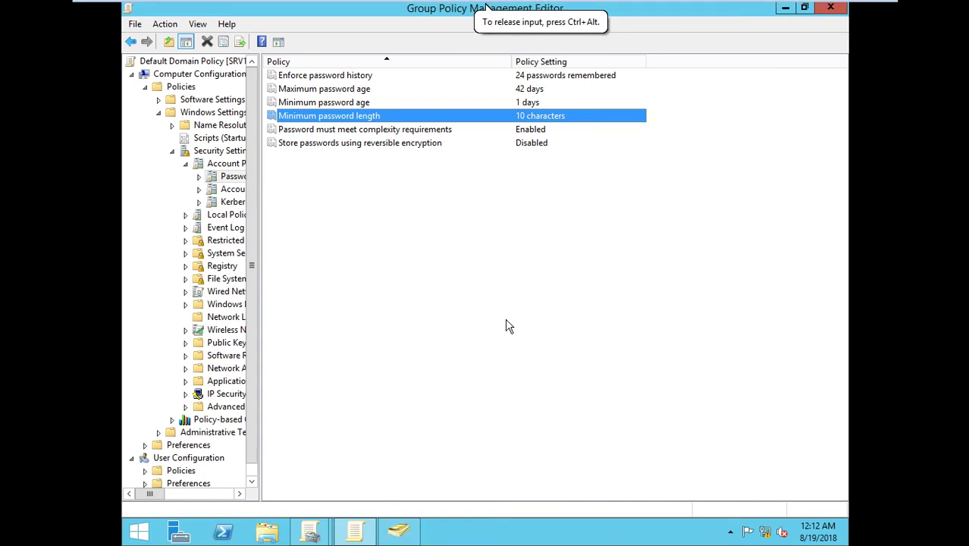
# Step: Run gpupdate /force from the Run box's command history
pyautogui.press('super+r')
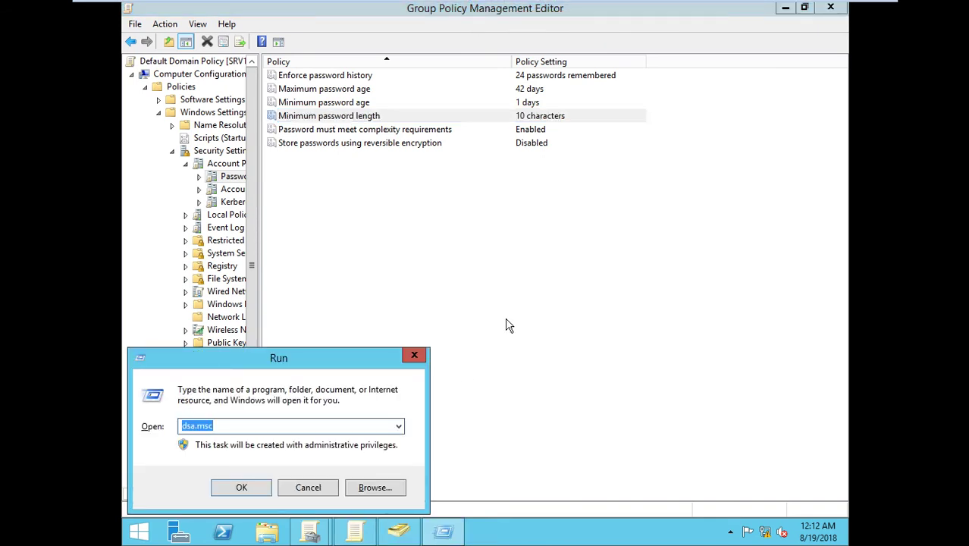
pyautogui.write('gp')
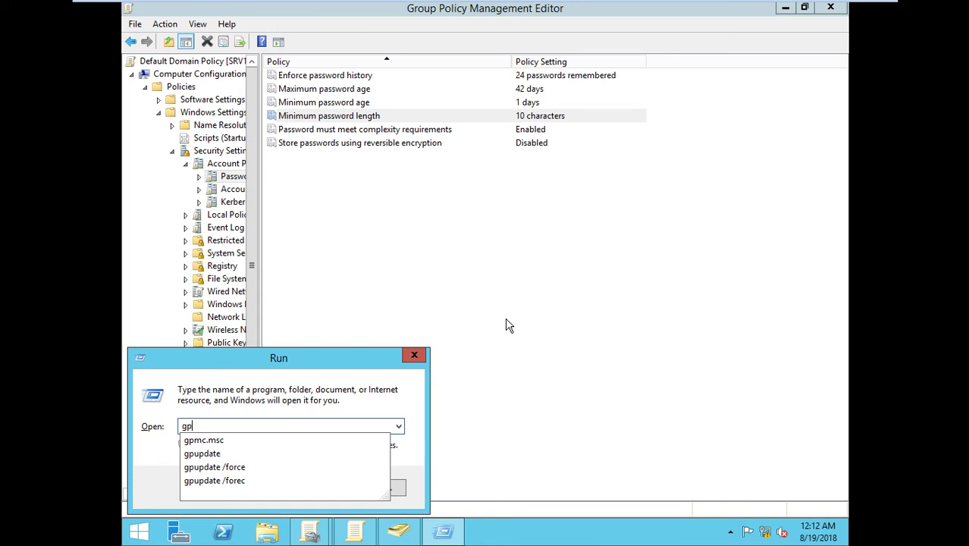
pyautogui.press('Down')
pyautogui.press('Down')
pyautogui.press('Down')
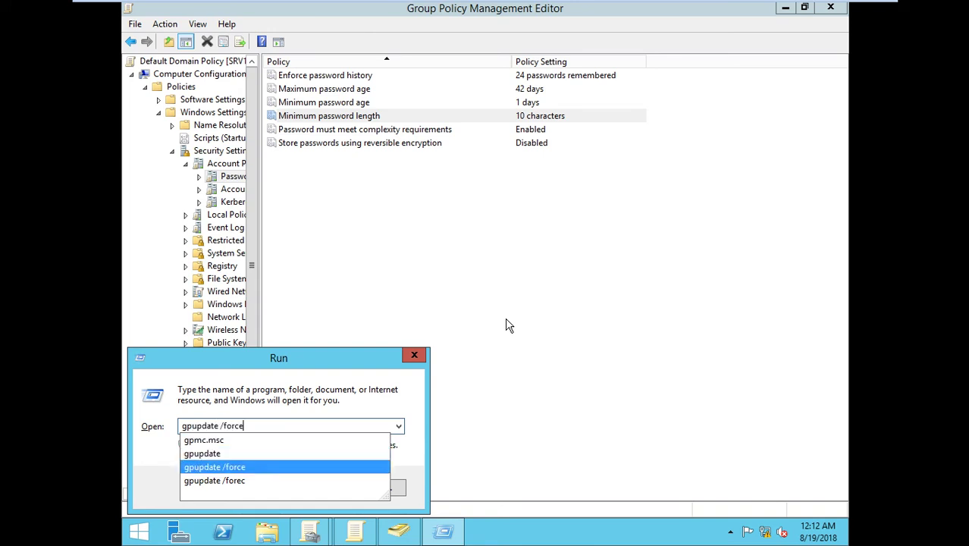
pyautogui.press('Return')
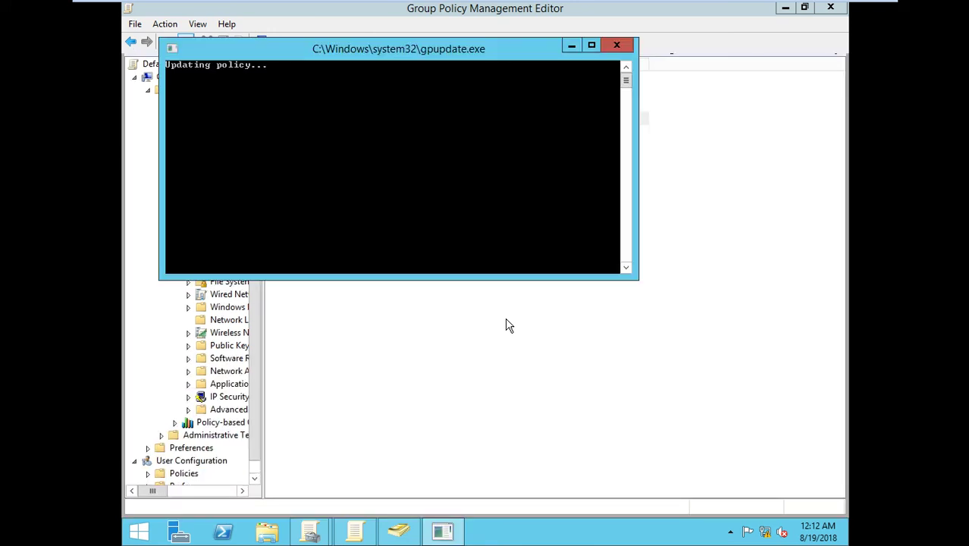
# Step: Launch Active Directory Users and Computers with dsa.msc
pyautogui.press('super+r')
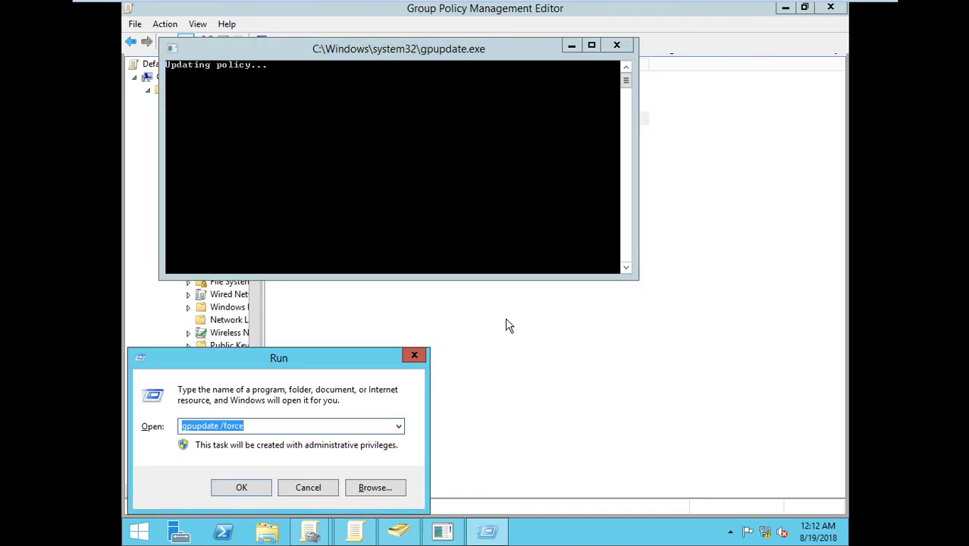
pyautogui.write('dsa.msc')
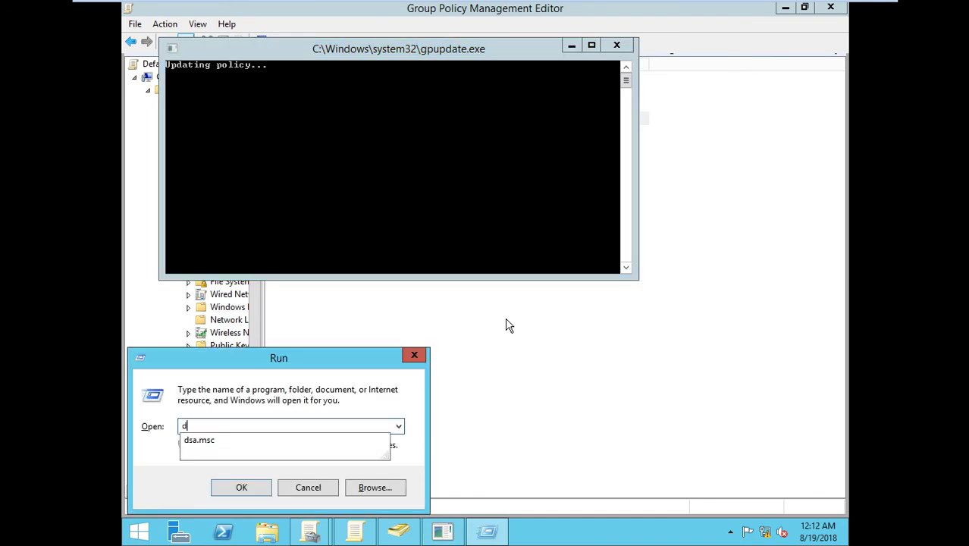
pyautogui.press('Return')
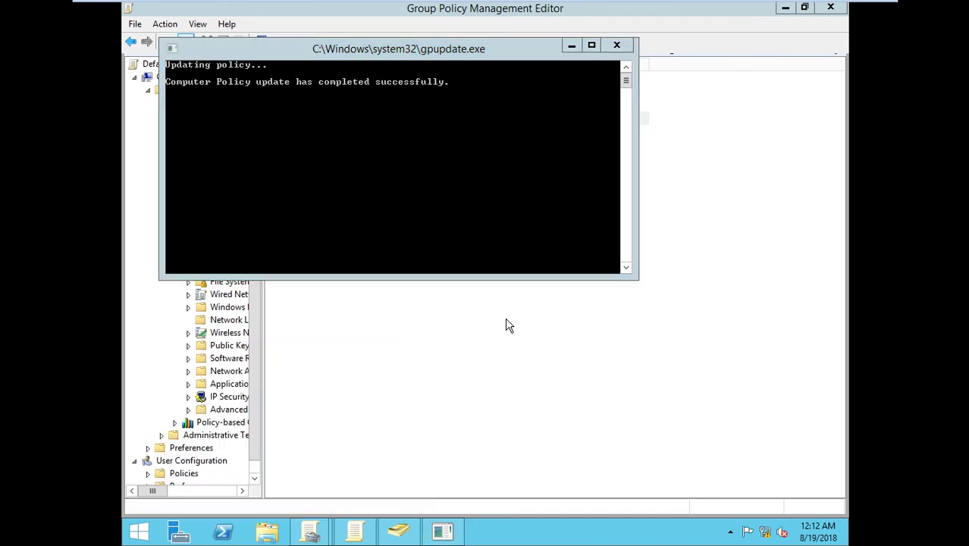
# Step: Start a new Sales user with first name and logon name t1
pyautogui.rightClick(360, 236)
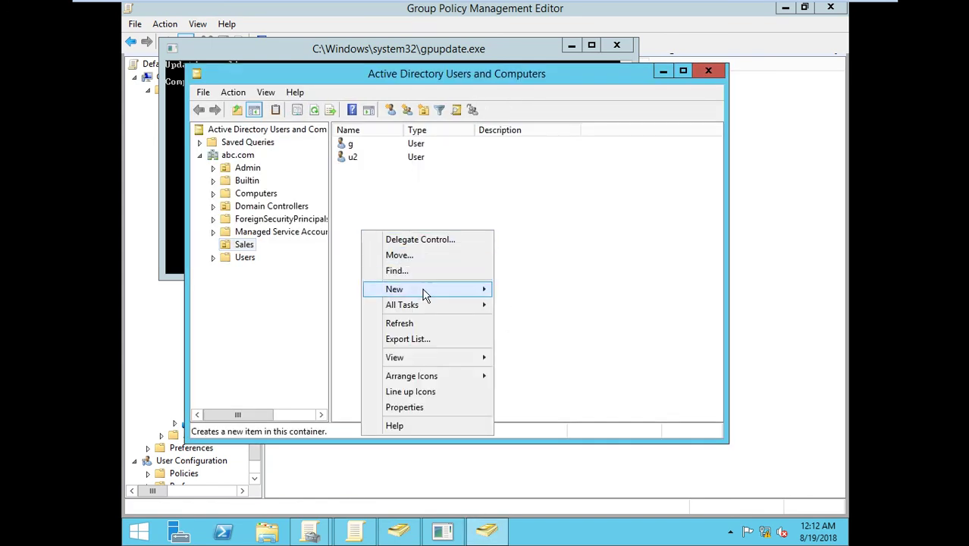
pyautogui.moveTo(426, 364)
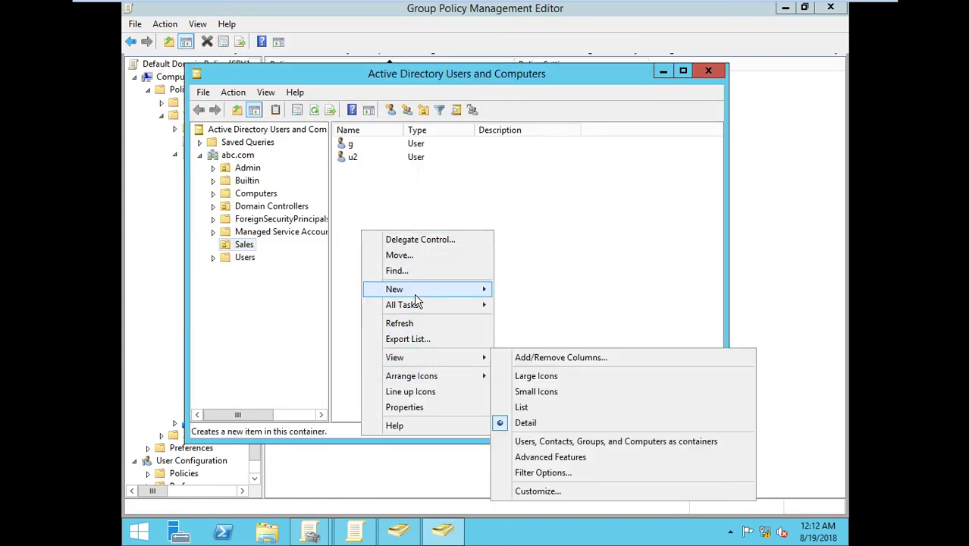
pyautogui.moveTo(417, 294)
pyautogui.click(523, 414)
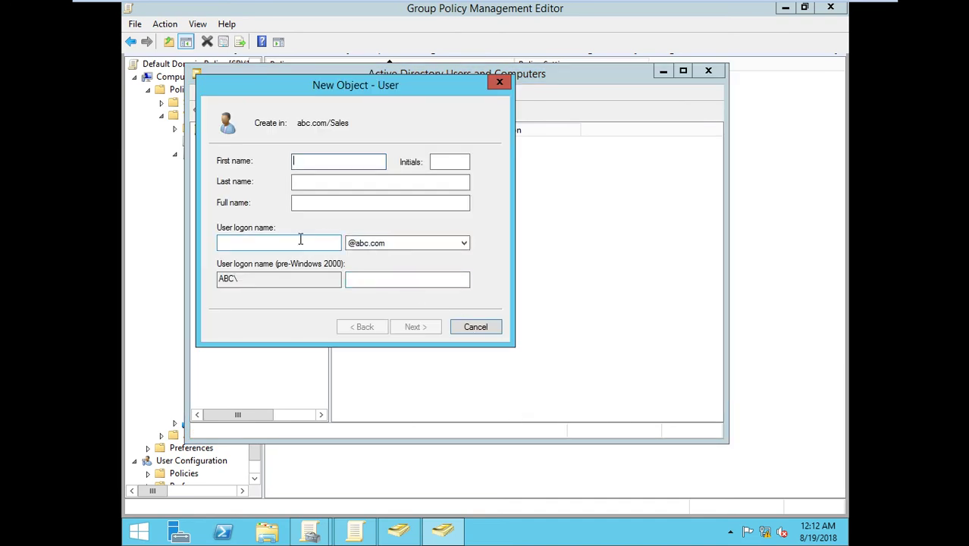
pyautogui.write('t1')
pyautogui.click(271, 243)
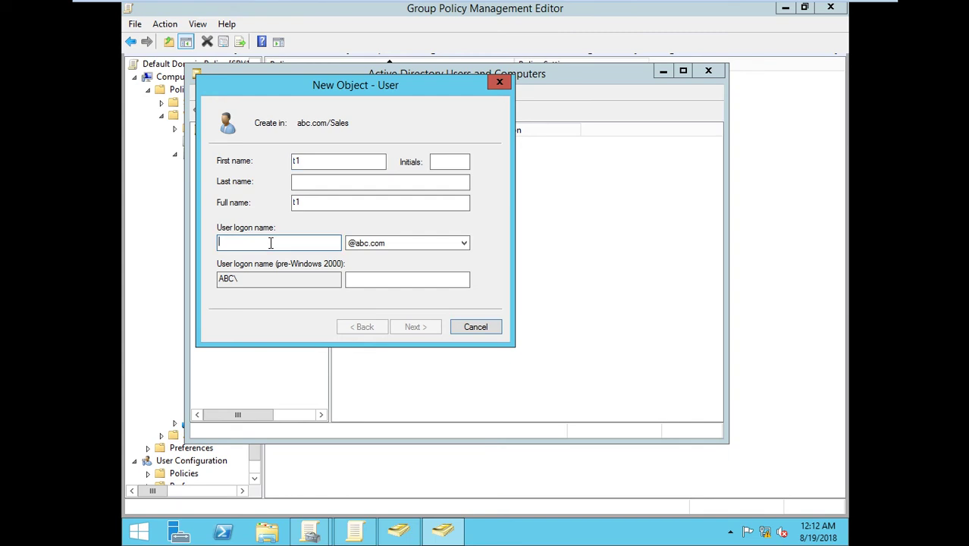
pyautogui.write('t1')
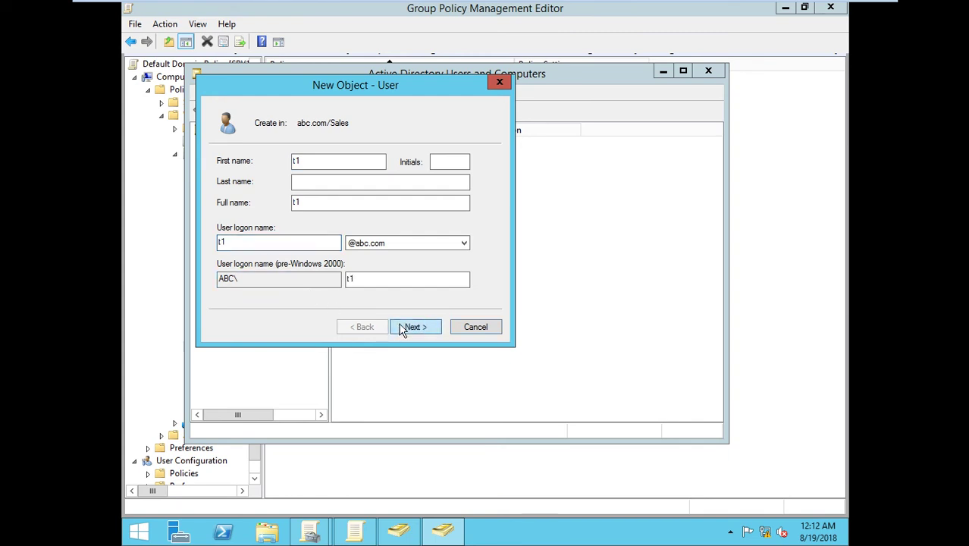
pyautogui.click(402, 329)
# Step: Clear must-change-at-next-logon, enter and confirm a password, and attempt to create t1
pyautogui.click(318, 209)
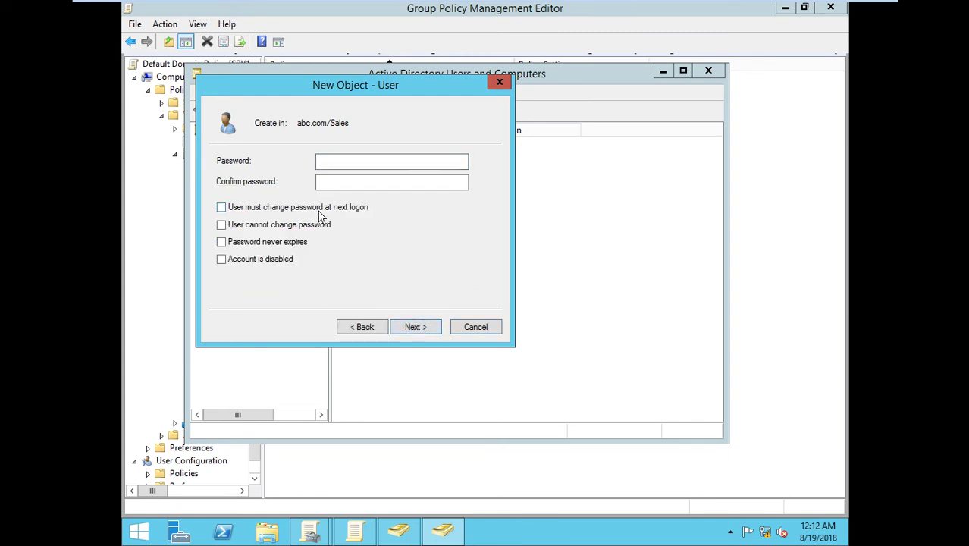
pyautogui.click(347, 160)
pyautogui.write('••••••••')
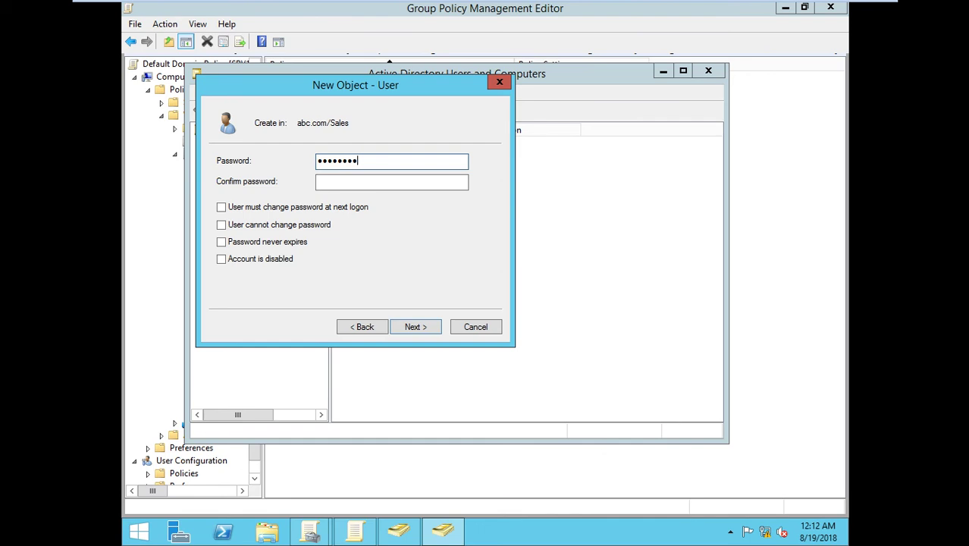
pyautogui.press('Tab')
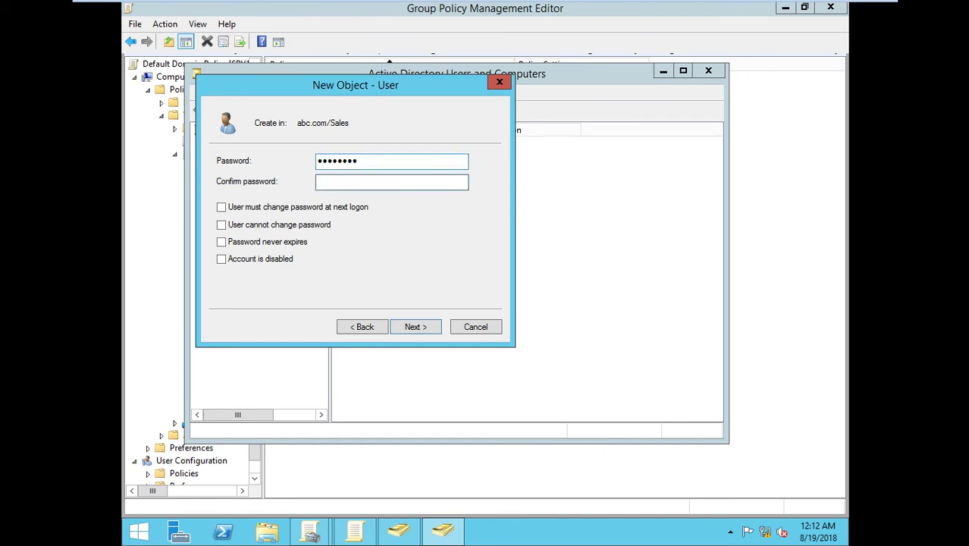
pyautogui.write('••••••••')
pyautogui.click(410, 330)
pyautogui.click(413, 328)
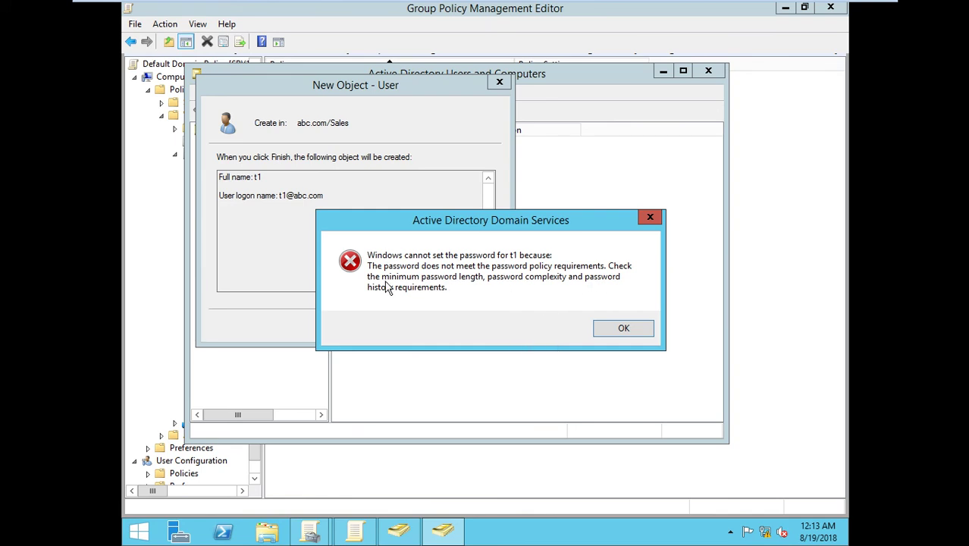
# Step: Go back, retype a longer password and confirmation, and retry creating t1
pyautogui.click(616, 331)
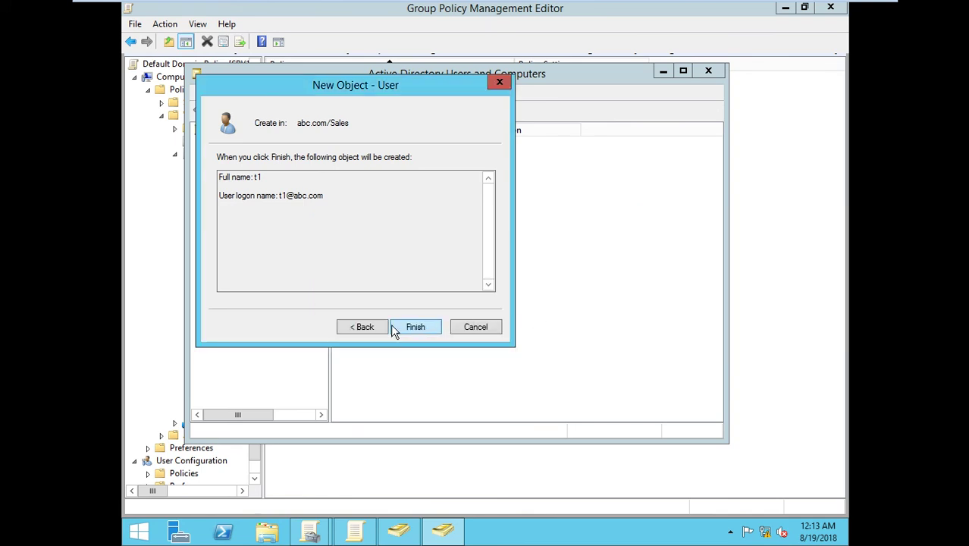
pyautogui.click(349, 326)
pyautogui.click(350, 326)
pyautogui.click(413, 327)
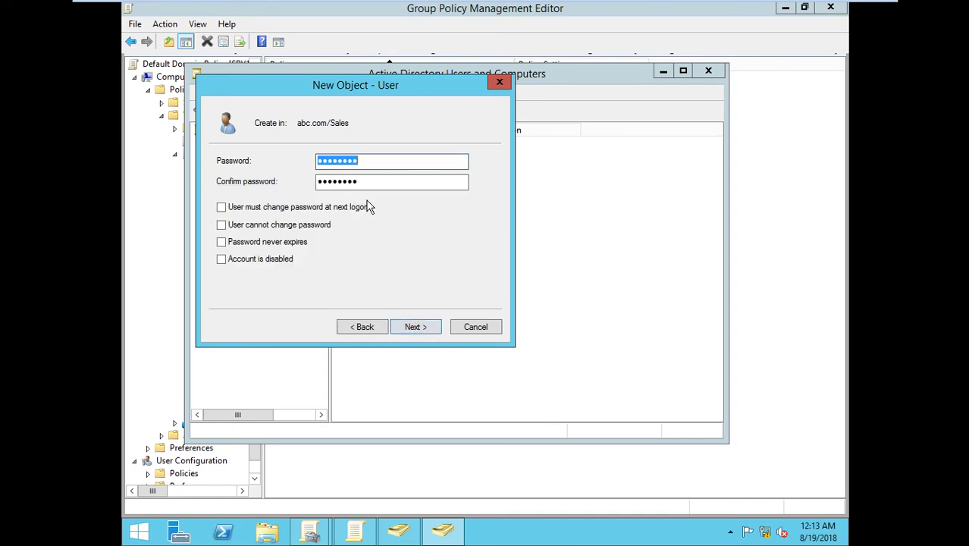
pyautogui.write('**********')
pyautogui.doubleClick(353, 181)
pyautogui.write('******')
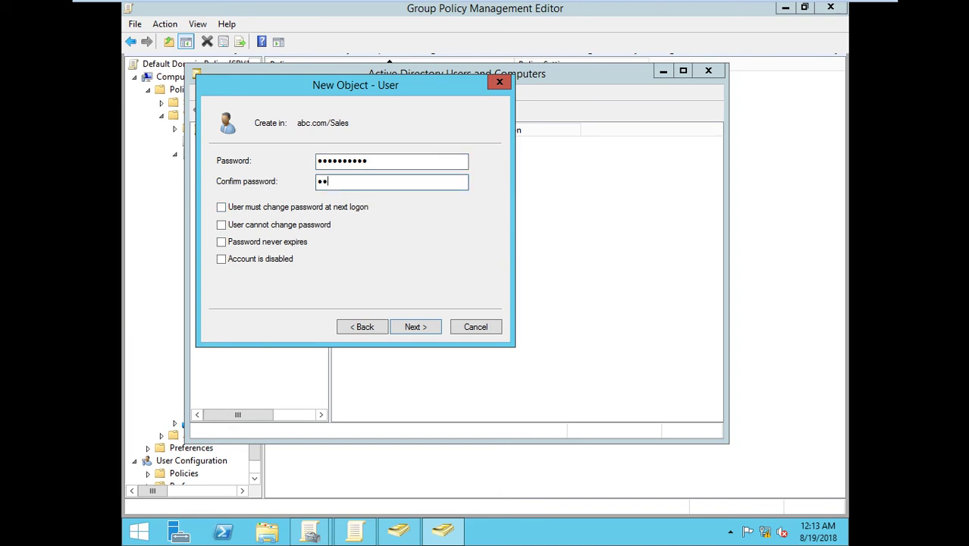
pyautogui.write('****')
pyautogui.click(404, 329)
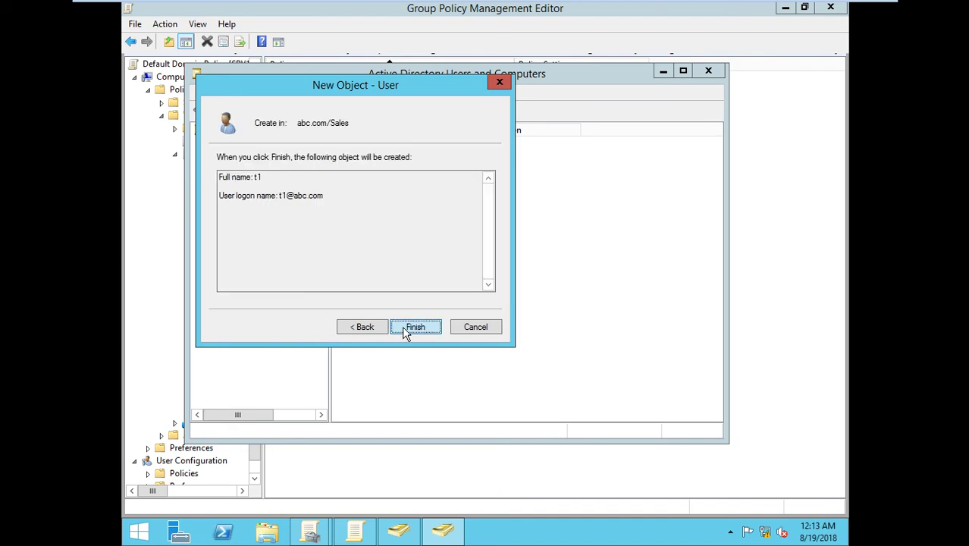
pyautogui.click(404, 332)
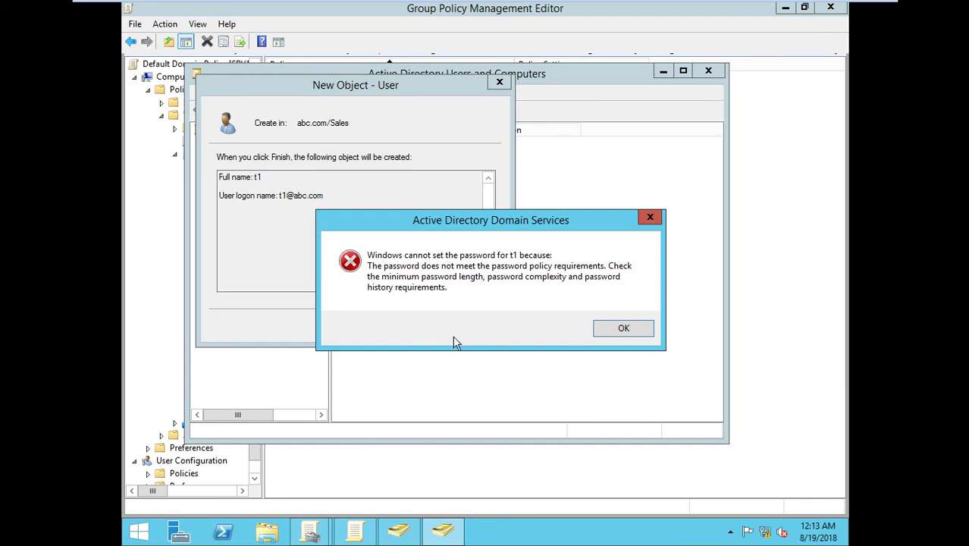
# Step: Dismiss the repeated policy error, enter an even longer password, and finish creating t1
pyautogui.click(636, 331)
pyautogui.click(367, 328)
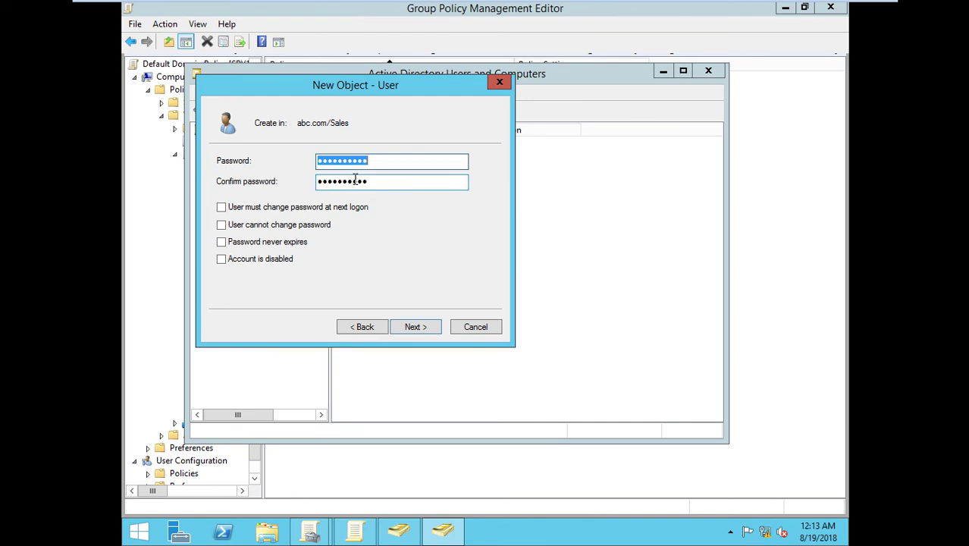
pyautogui.write('1234')
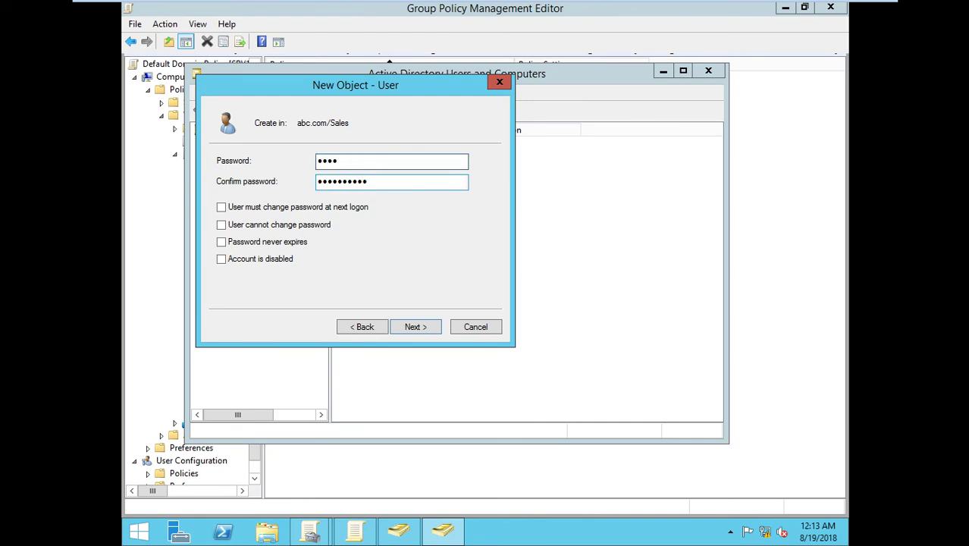
pyautogui.write('567890123')
pyautogui.press('Tab')
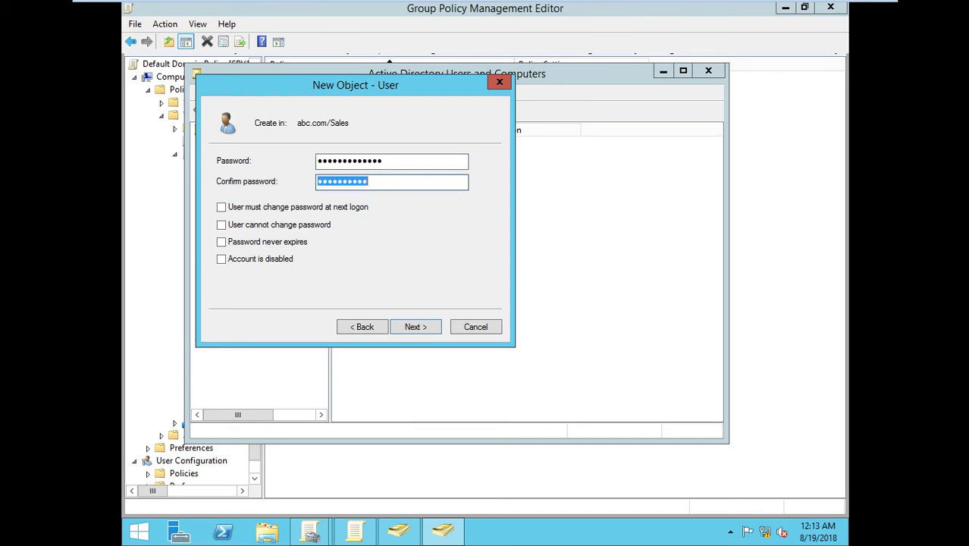
pyautogui.write('123')
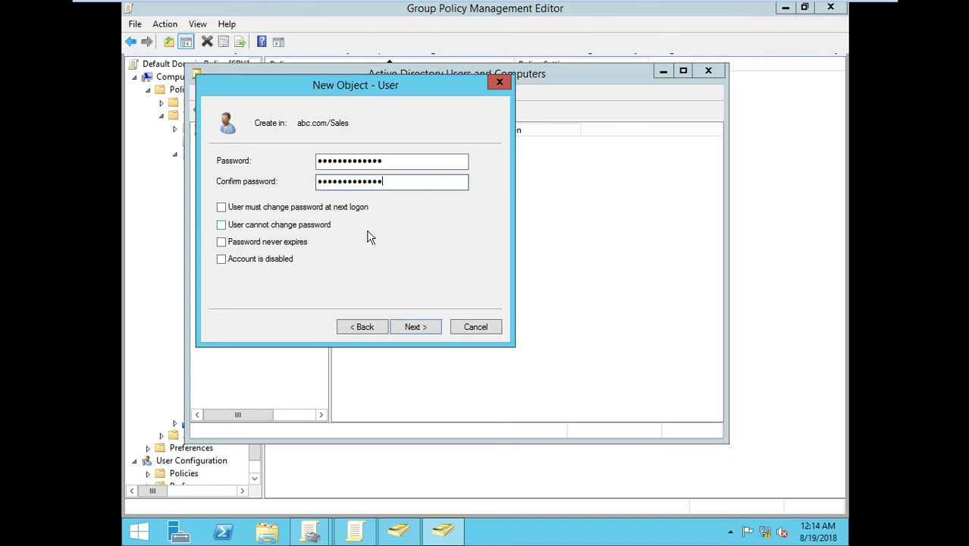
pyautogui.click(423, 330)
pyautogui.click(423, 330)
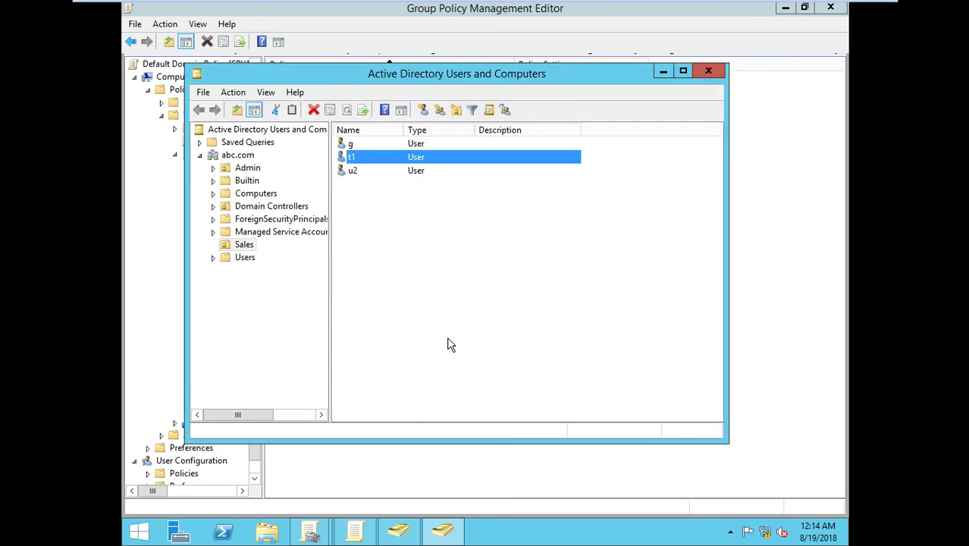
# Step: Disable the 'Password must meet complexity requirements' policy
pyautogui.click(358, 533)
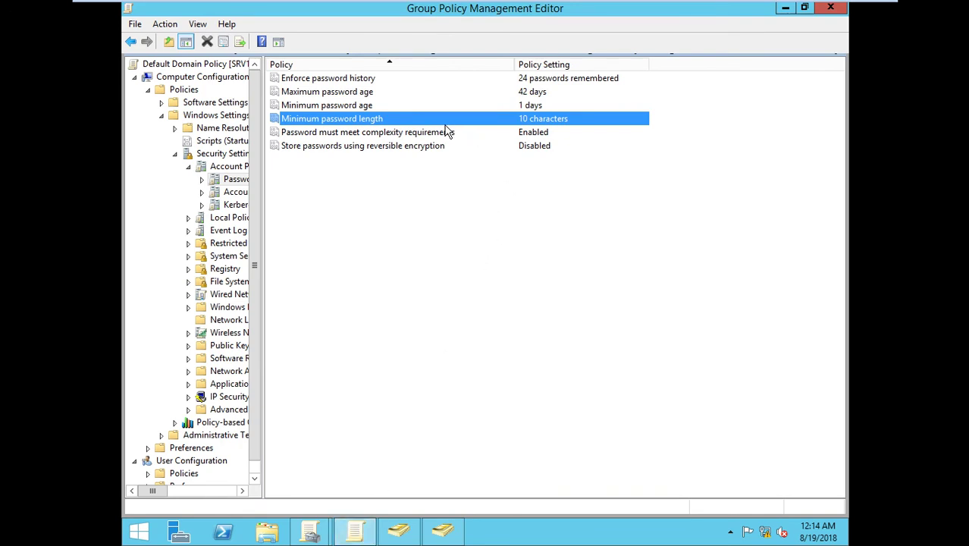
pyautogui.doubleClick(447, 132)
pyautogui.click(389, 200)
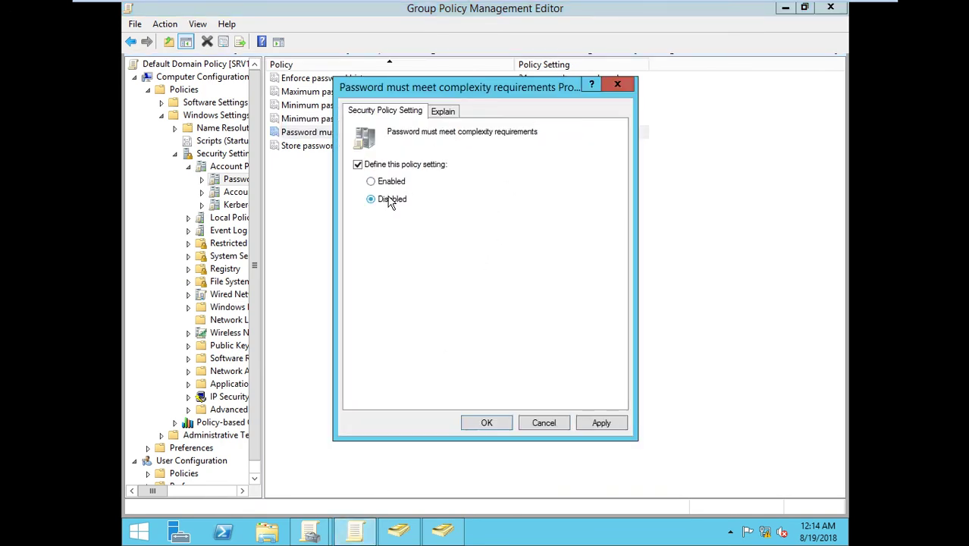
pyautogui.click(600, 423)
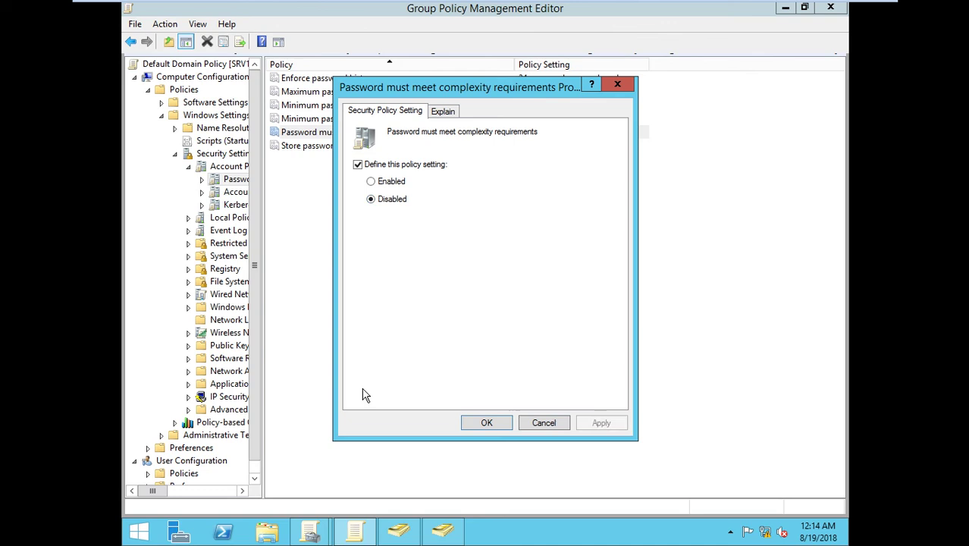
pyautogui.click(482, 423)
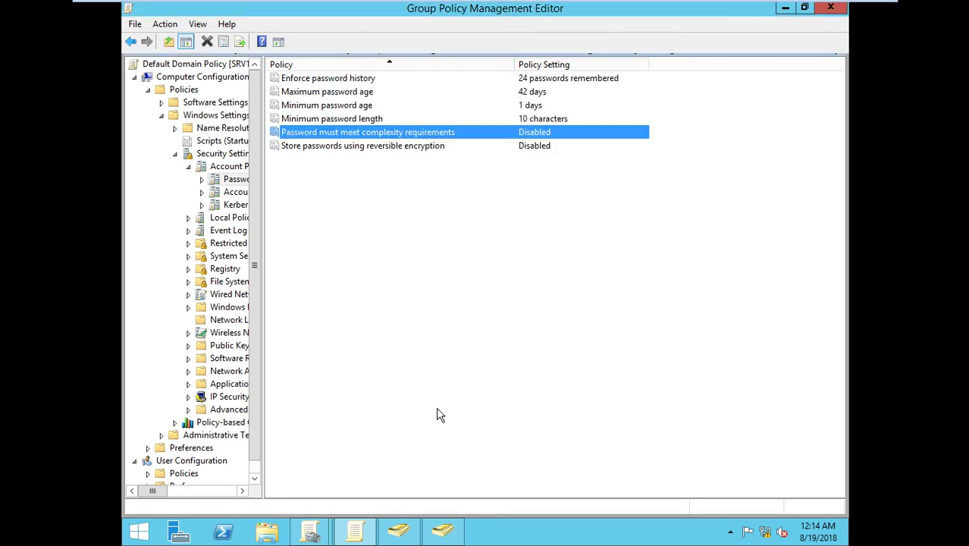
pyautogui.click(543, 120)
pyautogui.click(542, 137)
# Step: Run gpupdate /force from Run history, then bring Active Directory Users and Computers forward
pyautogui.press('super+r')
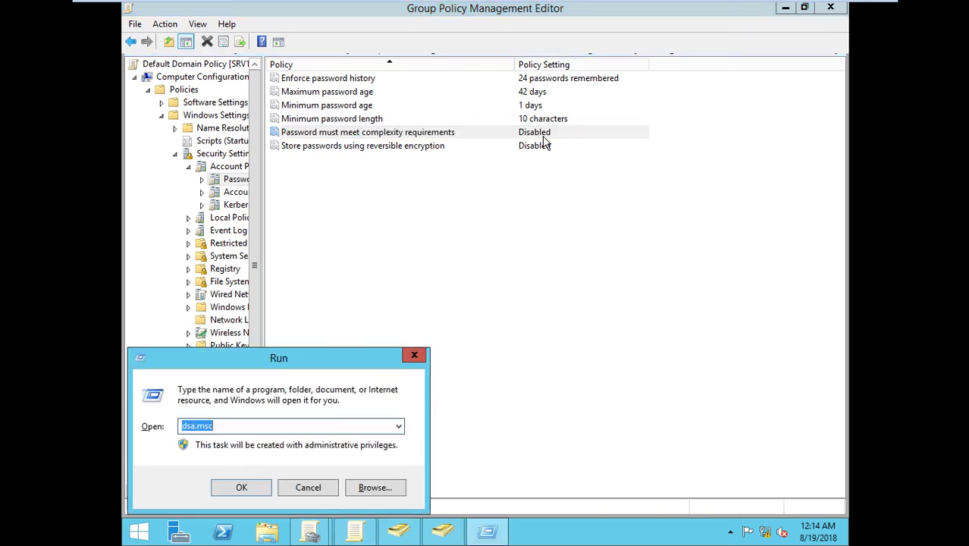
pyautogui.press('End')
pyautogui.press('Down')
pyautogui.press('Return')
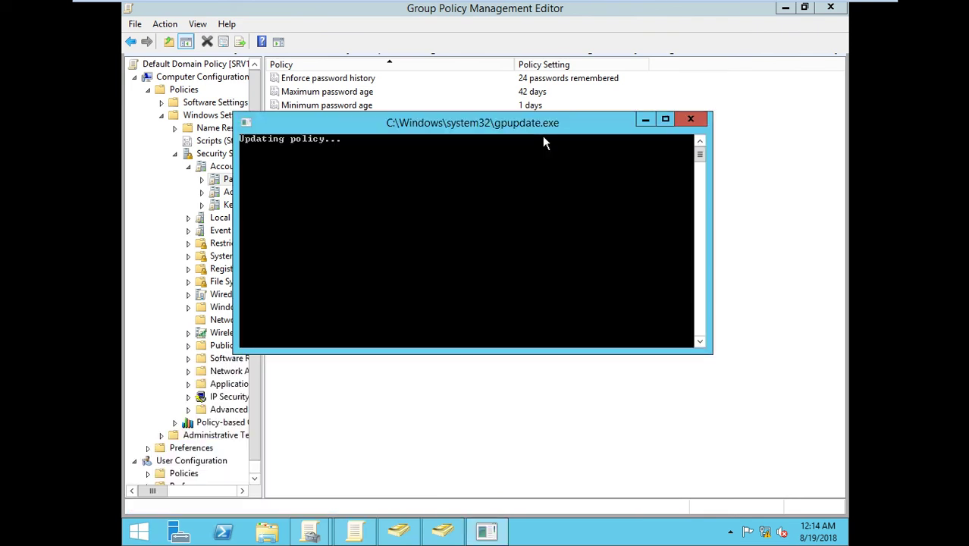
pyautogui.moveTo(579, 6)
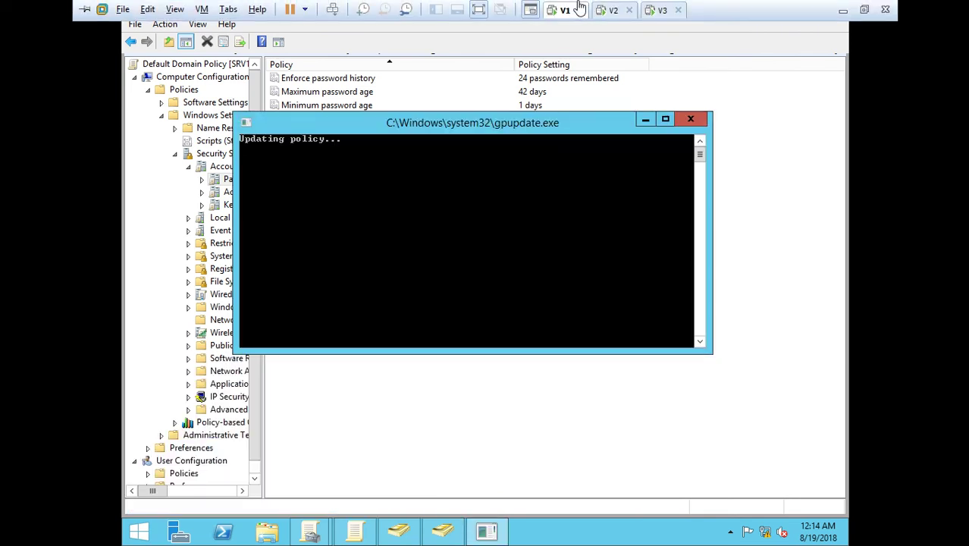
pyautogui.click(624, 13)
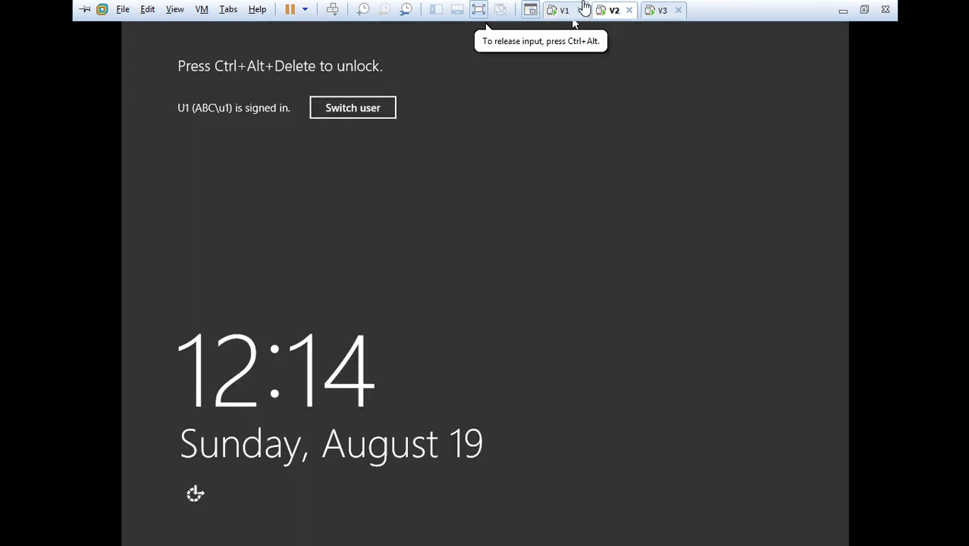
pyautogui.click(561, 9)
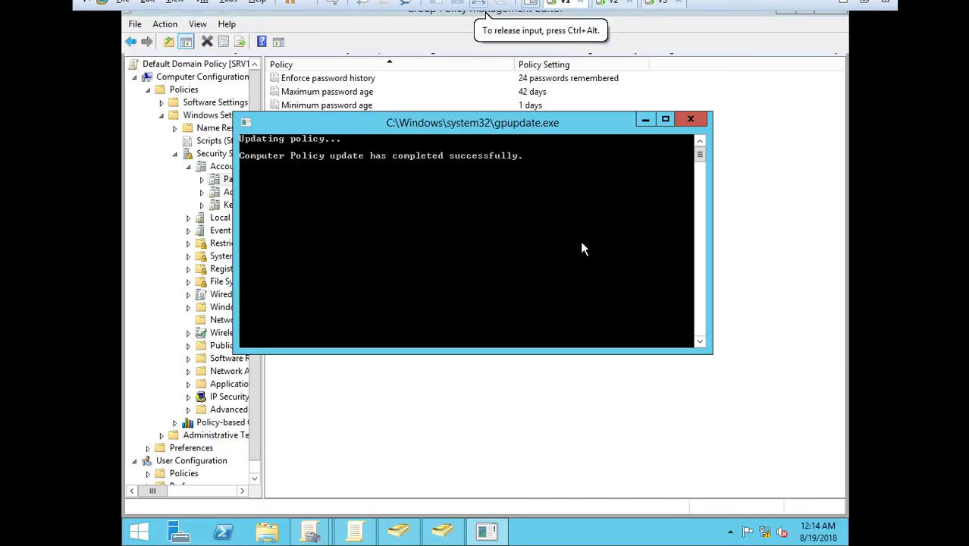
pyautogui.click(443, 530)
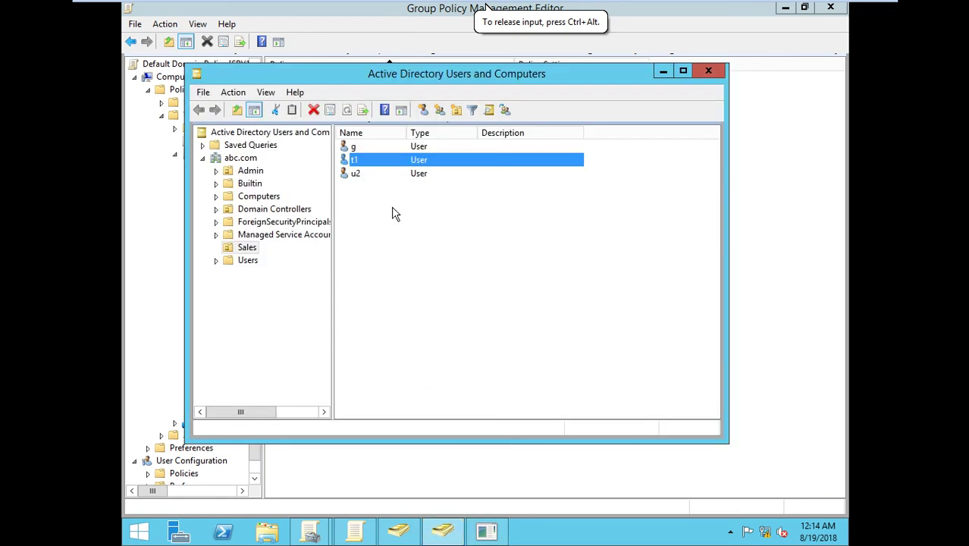
# Step: Start a new Sales user with r1 as the name and logon name
pyautogui.rightClick(391, 207)
pyautogui.moveTo(446, 268)
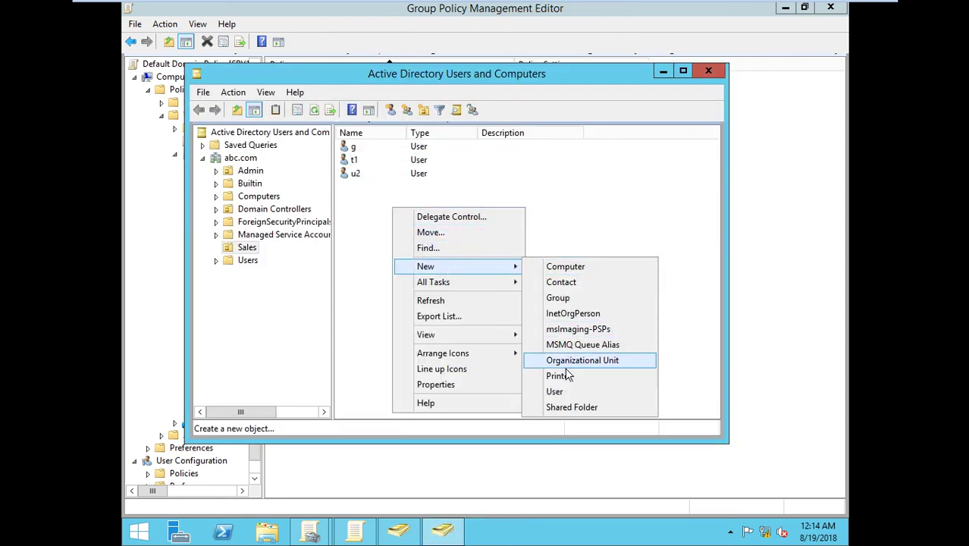
pyautogui.click(543, 392)
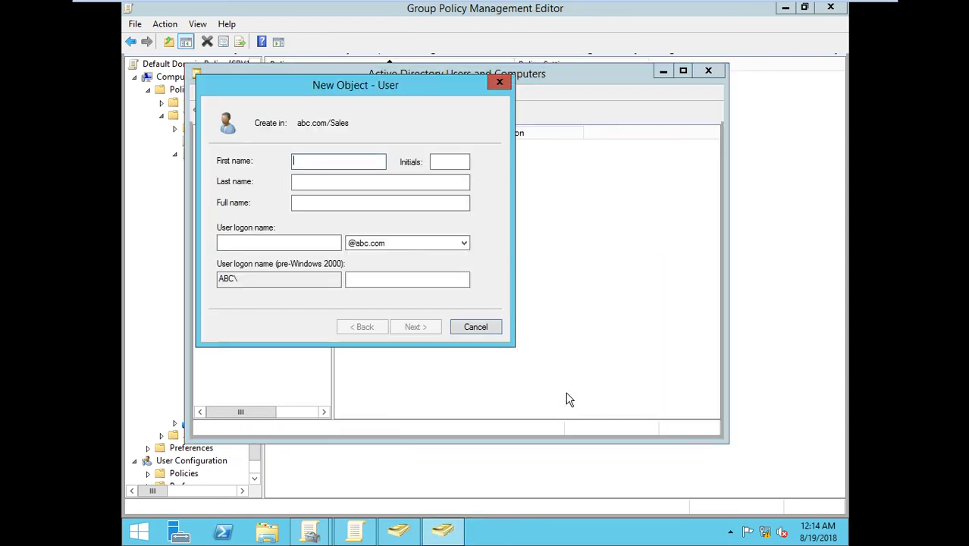
pyautogui.write('r1')
pyautogui.press('Tab')
pyautogui.press('Tab')
pyautogui.press('Tab')
pyautogui.press('Tab')
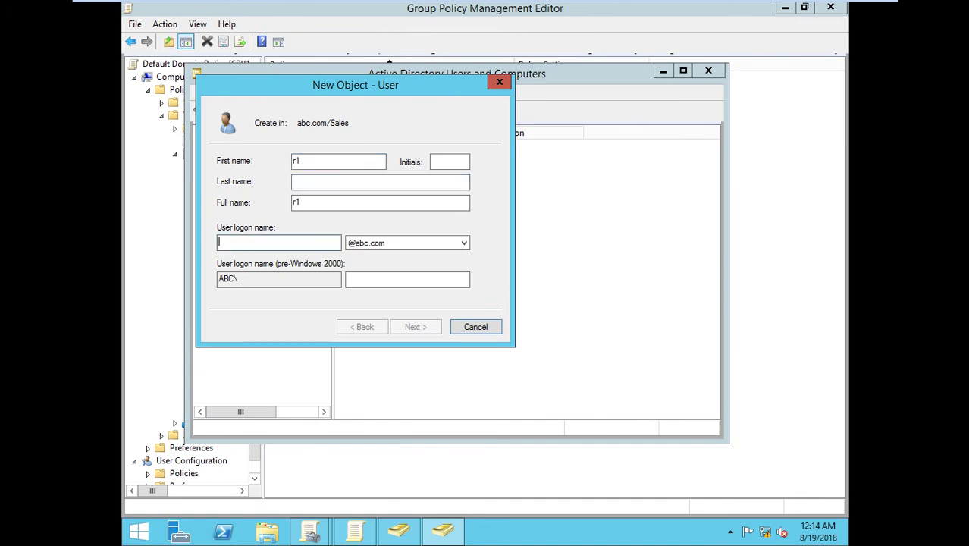
pyautogui.write('r1')
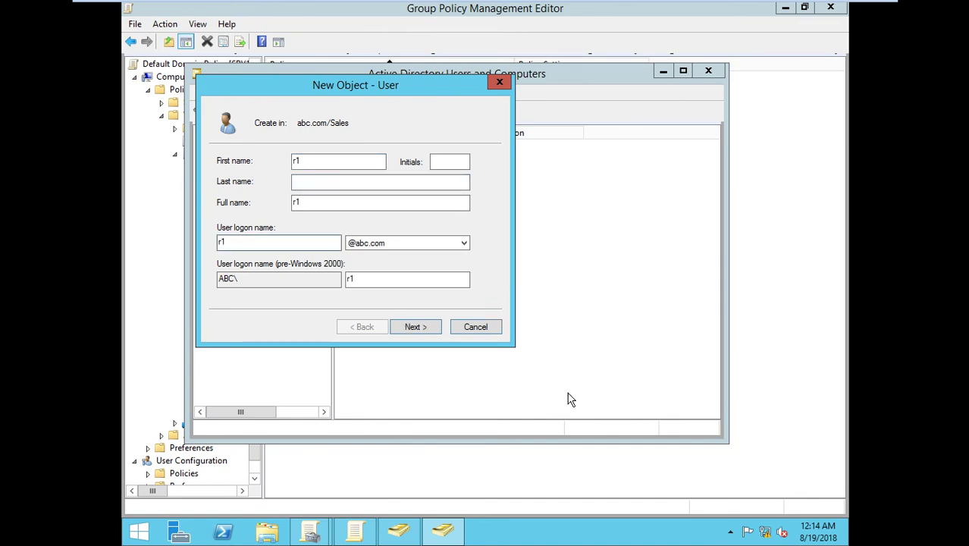
pyautogui.click(427, 327)
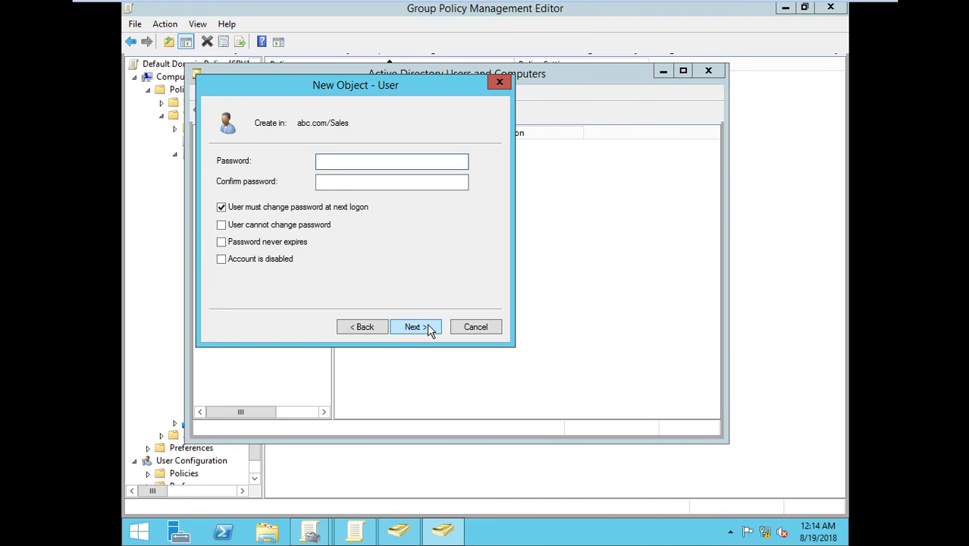
# Step: Set and confirm r1's password and finish creating the user
pyautogui.write('Pa$$w0rd12')
pyautogui.click(375, 181)
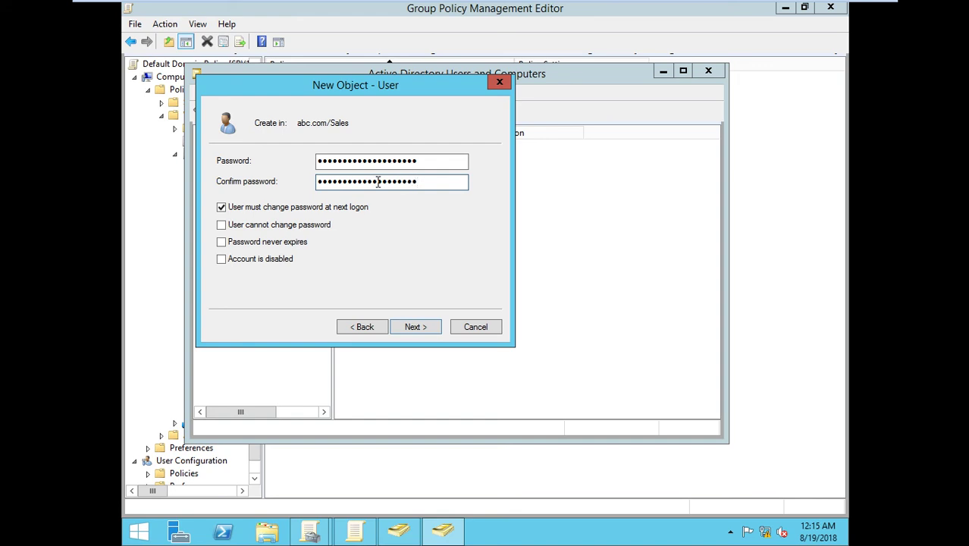
pyautogui.click(407, 330)
pyautogui.click(407, 331)
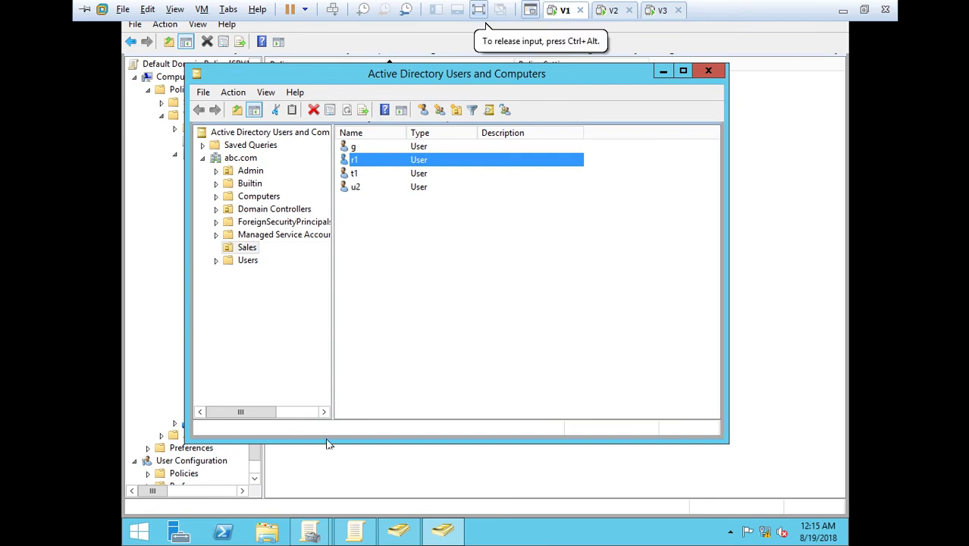
pyautogui.click(354, 531)
# Step: Change Minimum password length from 10 to 0 characters, apply it, and review its Explain tab
pyautogui.doubleClick(442, 119)
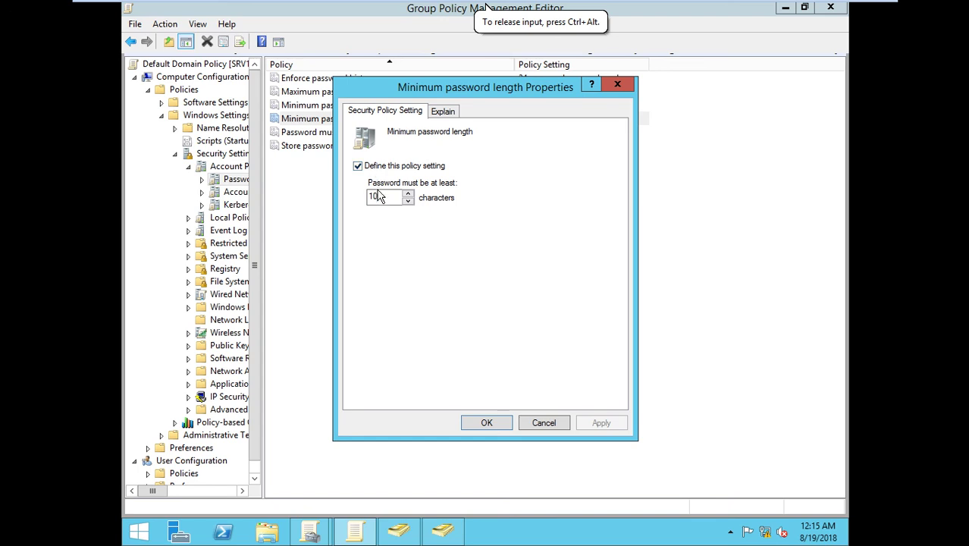
pyautogui.doubleClick(377, 194)
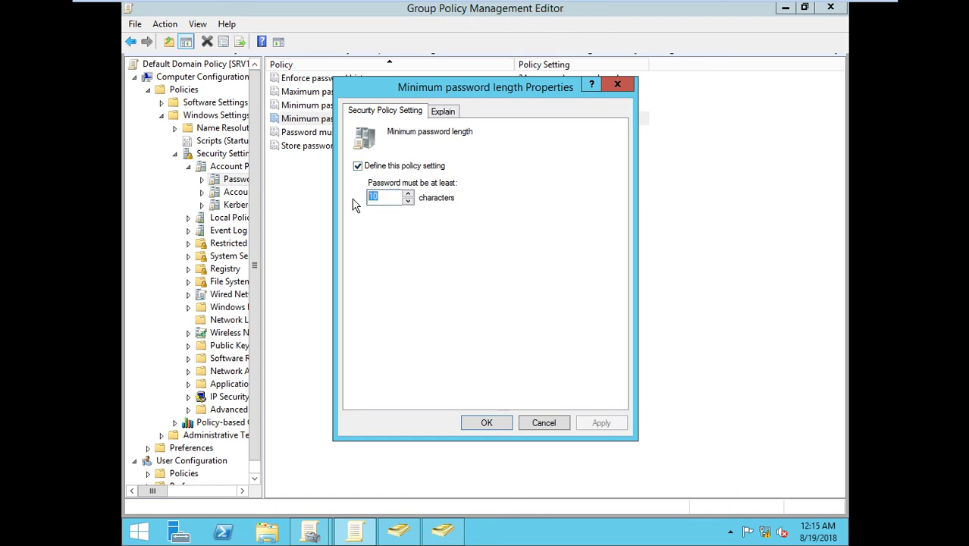
pyautogui.write('0')
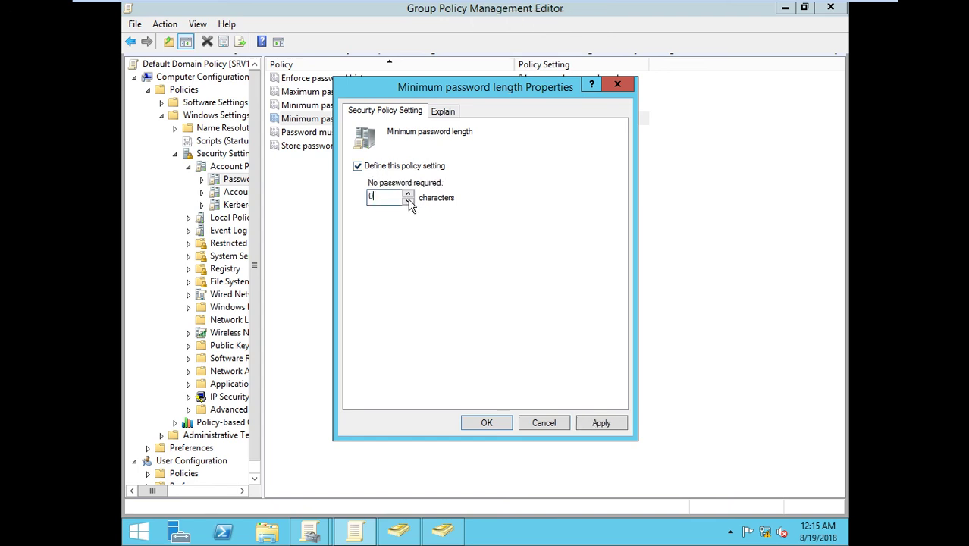
pyautogui.click(602, 428)
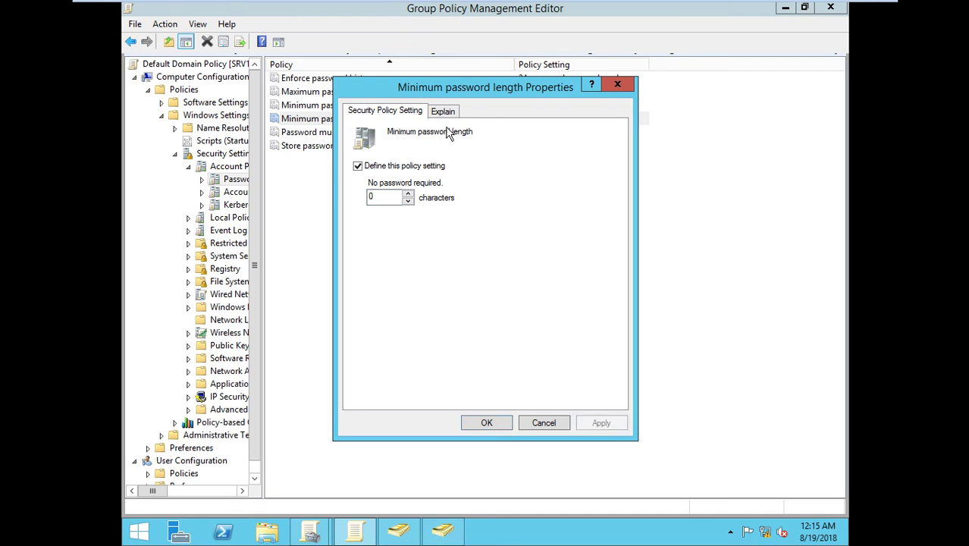
pyautogui.click(448, 114)
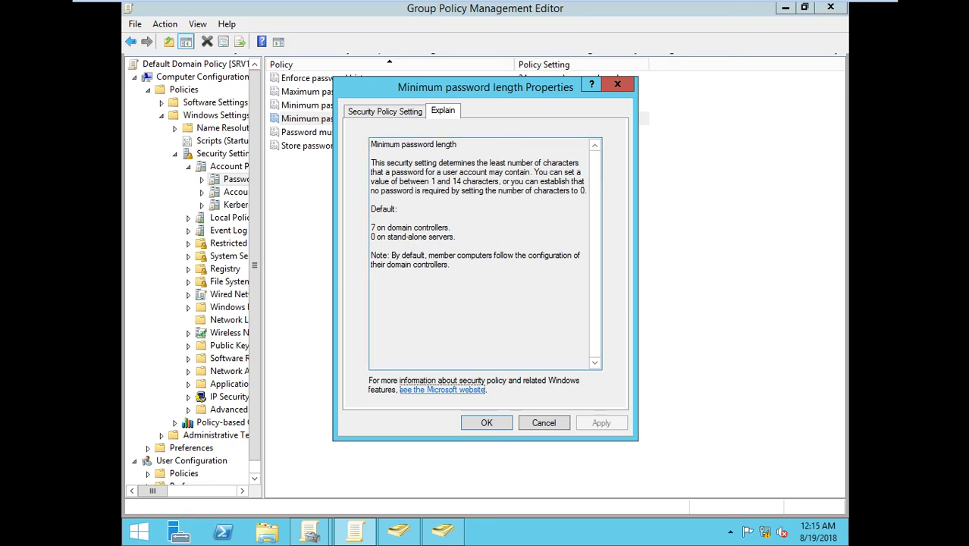
pyautogui.click(486, 423)
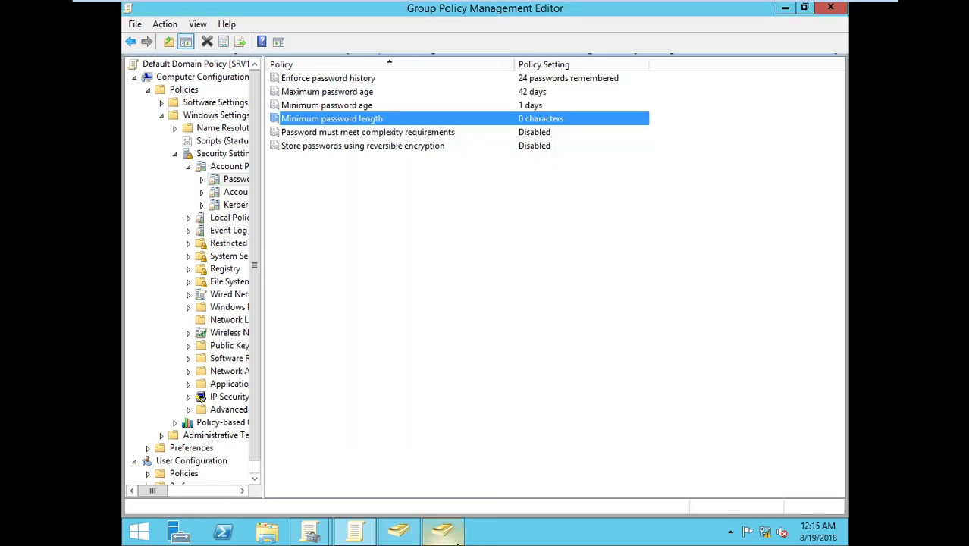
# Step: Start a new user in the Sales container and enter a1 as its name
pyautogui.click(457, 543)
pyautogui.rightClick(381, 219)
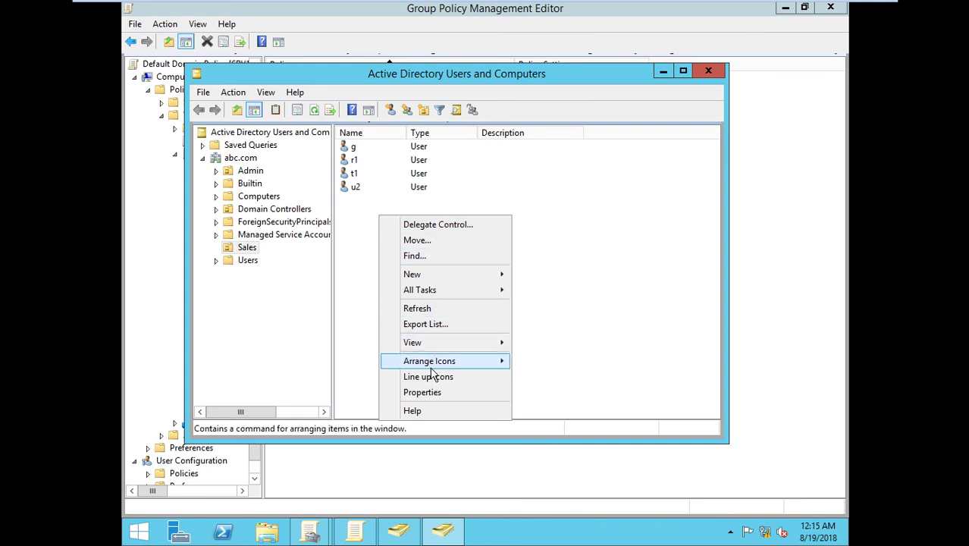
pyautogui.moveTo(455, 274)
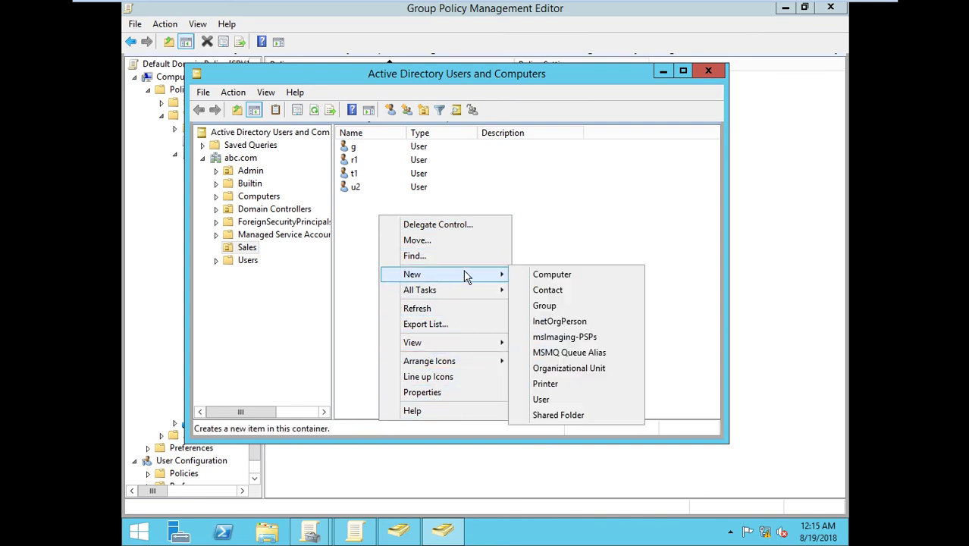
pyautogui.click(548, 399)
pyautogui.write('a')
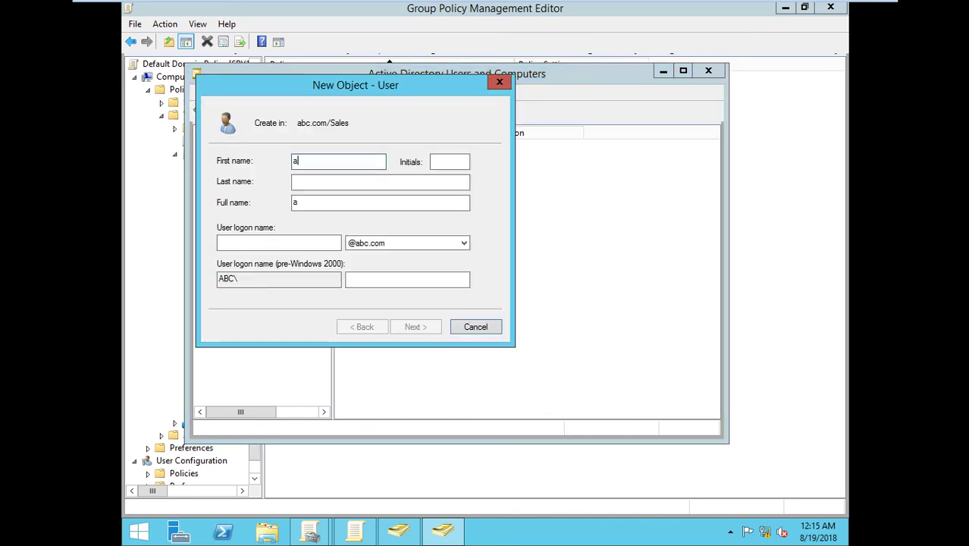
pyautogui.write('1')
pyautogui.click(298, 239)
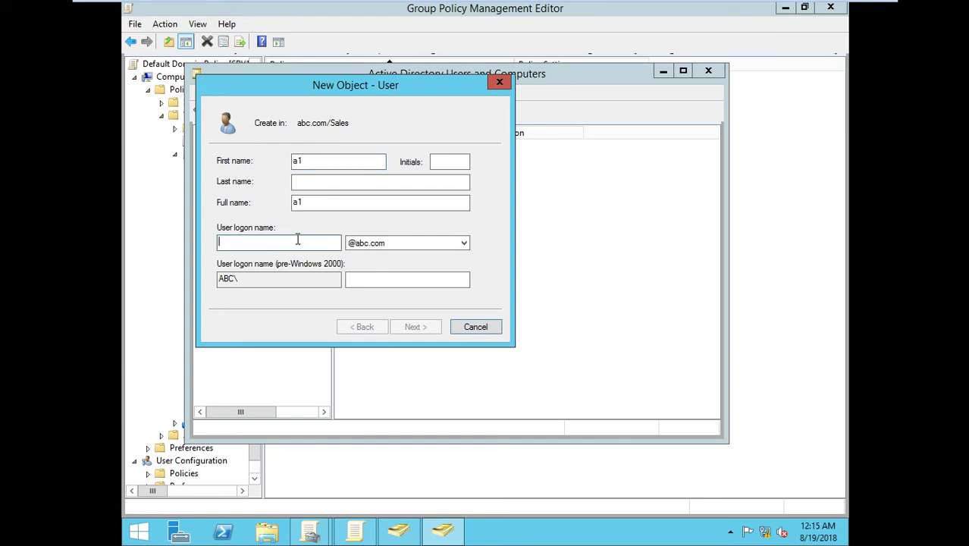
pyautogui.write('a1')
# Step: Advance to the summary and try to finish user a1, dismissing the password-policy error
pyautogui.click(408, 330)
pyautogui.click(407, 333)
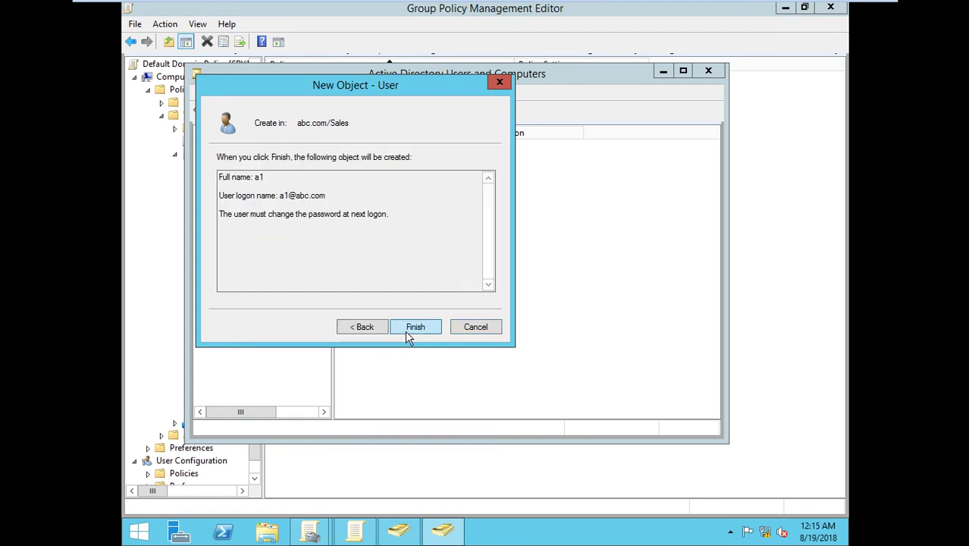
pyautogui.click(407, 333)
pyautogui.click(595, 334)
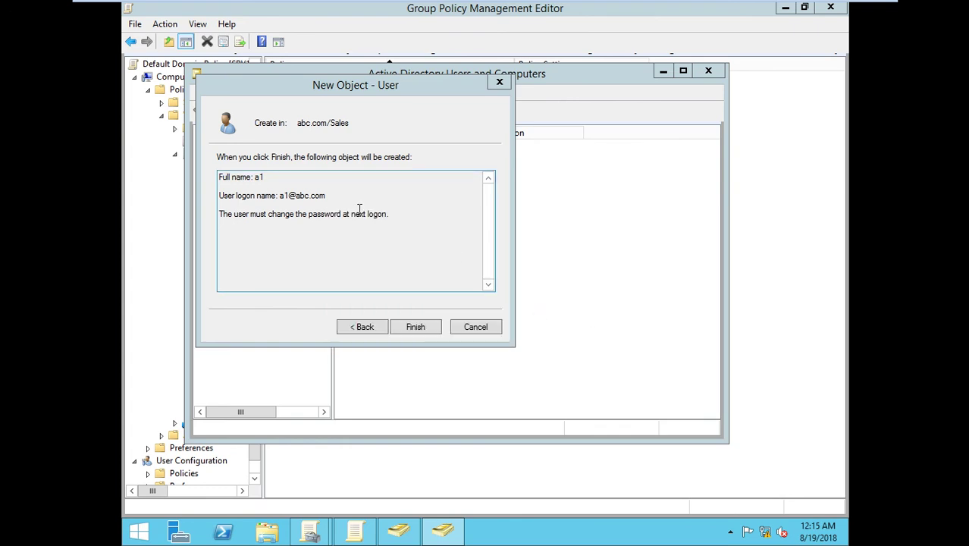
# Step: Enter a short password and its confirmation, then retry finishing; the policy rejects it again
pyautogui.click(366, 326)
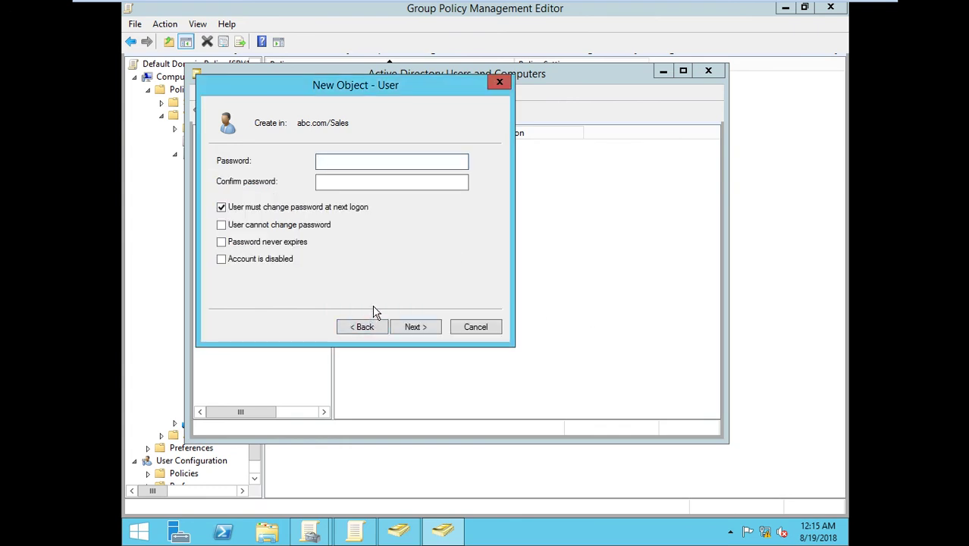
pyautogui.write('123')
pyautogui.click(359, 182)
pyautogui.write('123')
pyautogui.click(401, 334)
pyautogui.click(401, 331)
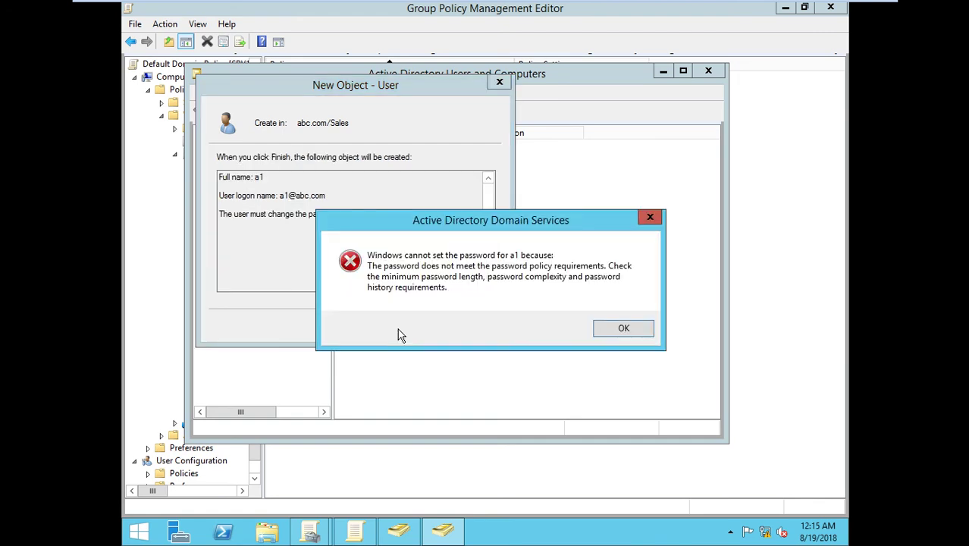
pyautogui.click(599, 331)
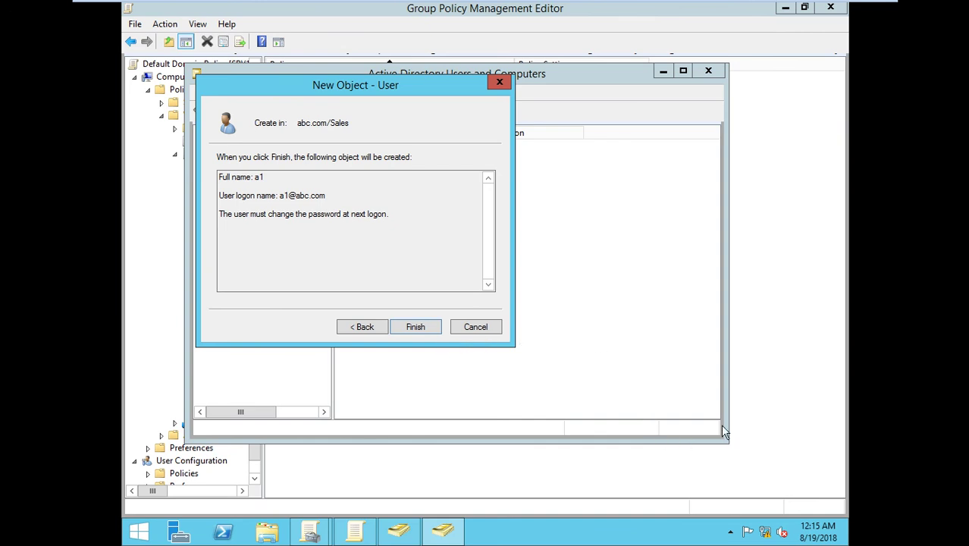
pyautogui.click(772, 309)
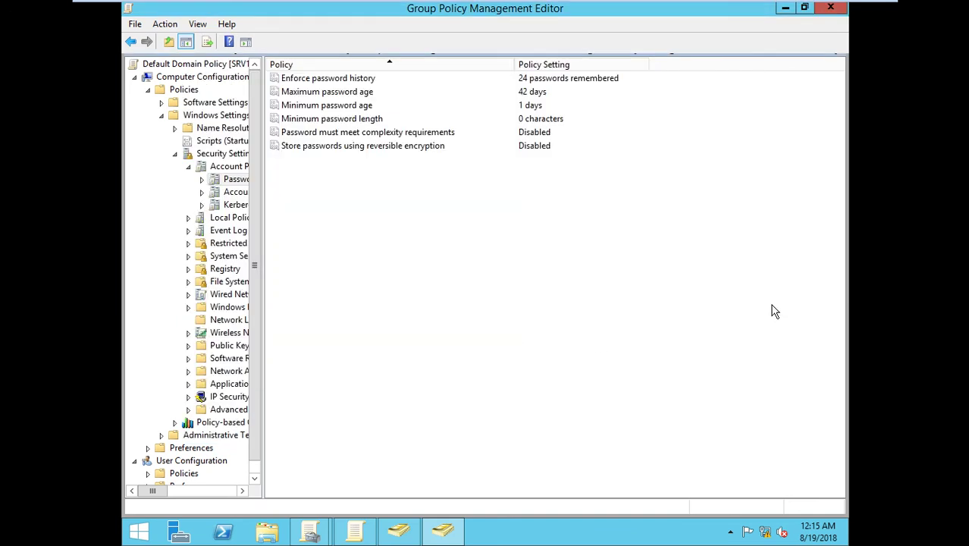
# Step: Open the Minimum password length policy, review its Explain tab, and close it
pyautogui.click(531, 134)
pyautogui.click(536, 120)
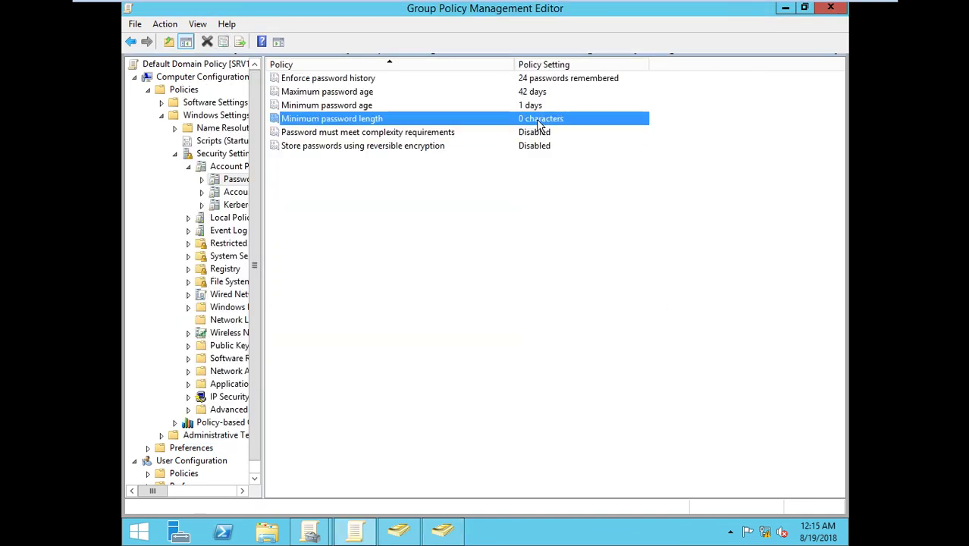
pyautogui.doubleClick(538, 123)
pyautogui.click(444, 111)
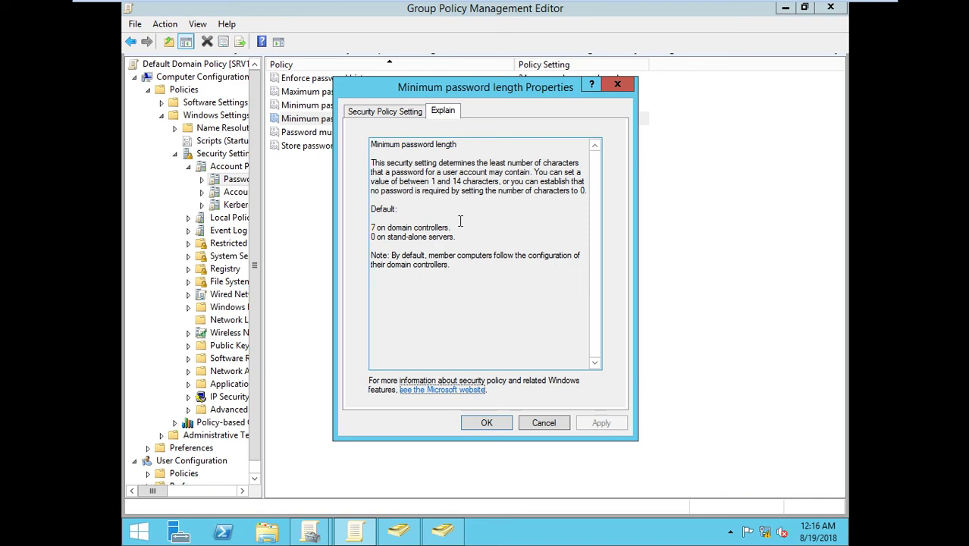
pyautogui.click(497, 423)
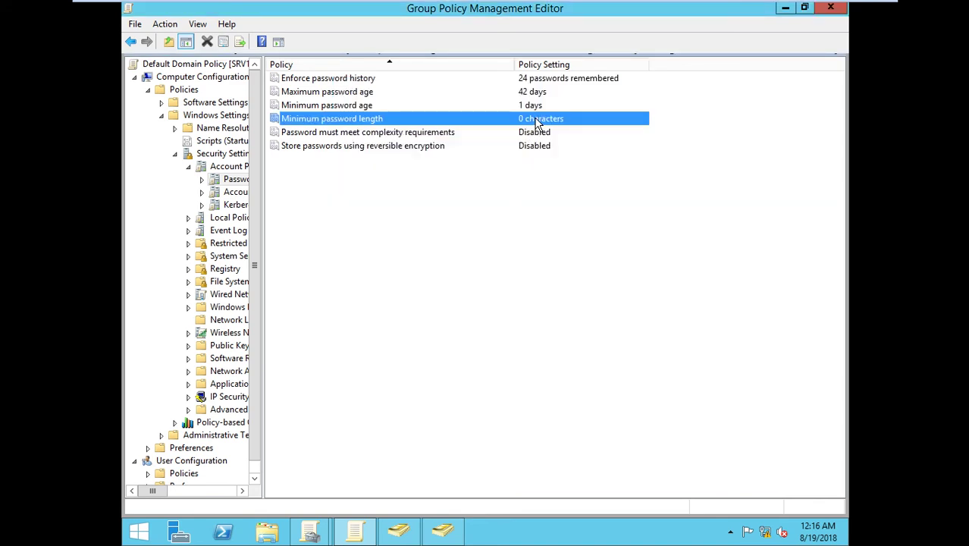
# Step: Change the minimum password length from 0 to 1 character and confirm
pyautogui.doubleClick(535, 122)
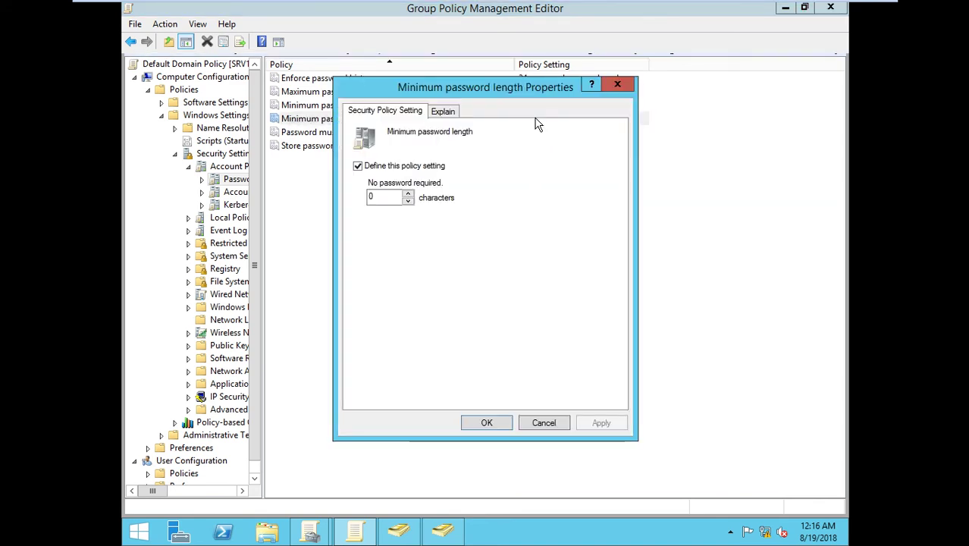
pyautogui.doubleClick(398, 197)
pyautogui.write('1')
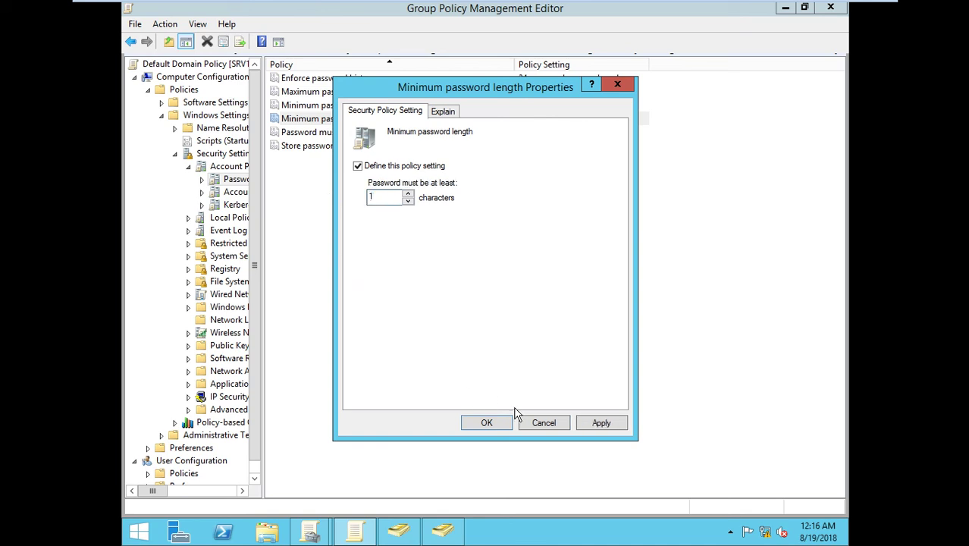
pyautogui.click(489, 423)
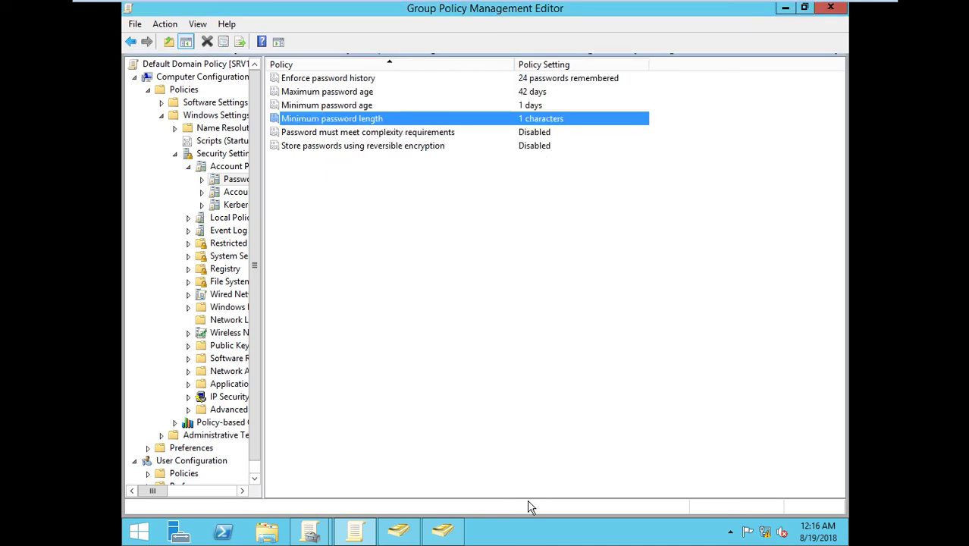
pyautogui.click(409, 532)
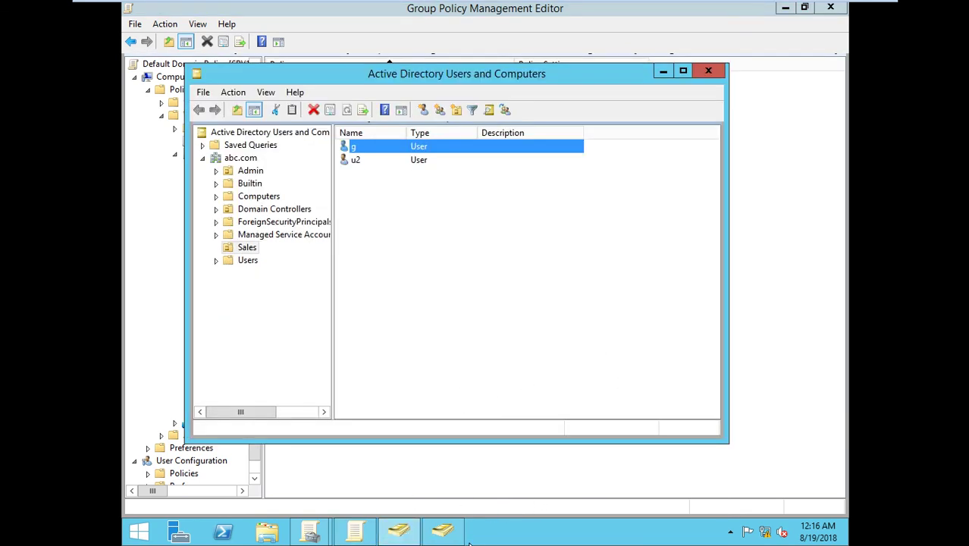
# Step: Retry finishing user a1, dismiss the policy rejection, and return to the password page
pyautogui.click(438, 534)
pyautogui.click(422, 331)
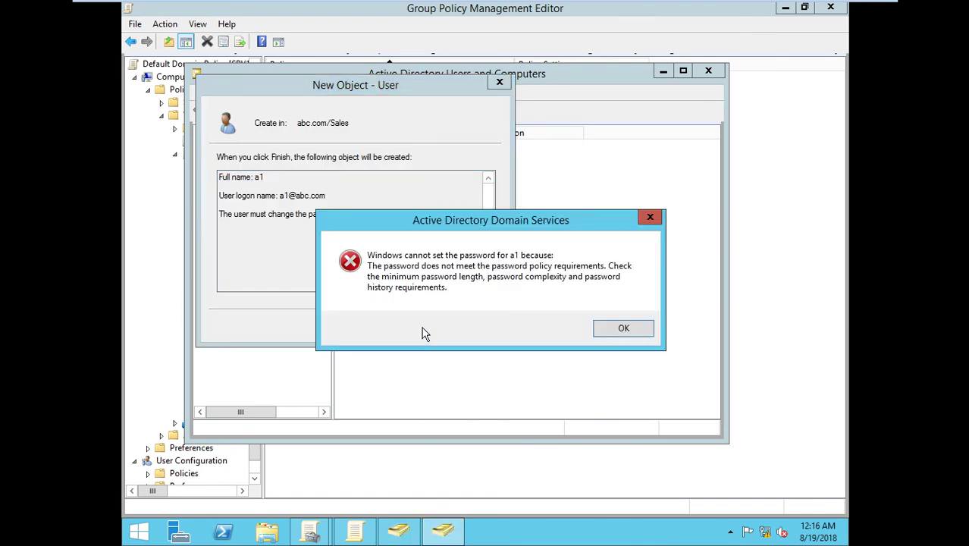
pyautogui.click(613, 335)
pyautogui.click(366, 327)
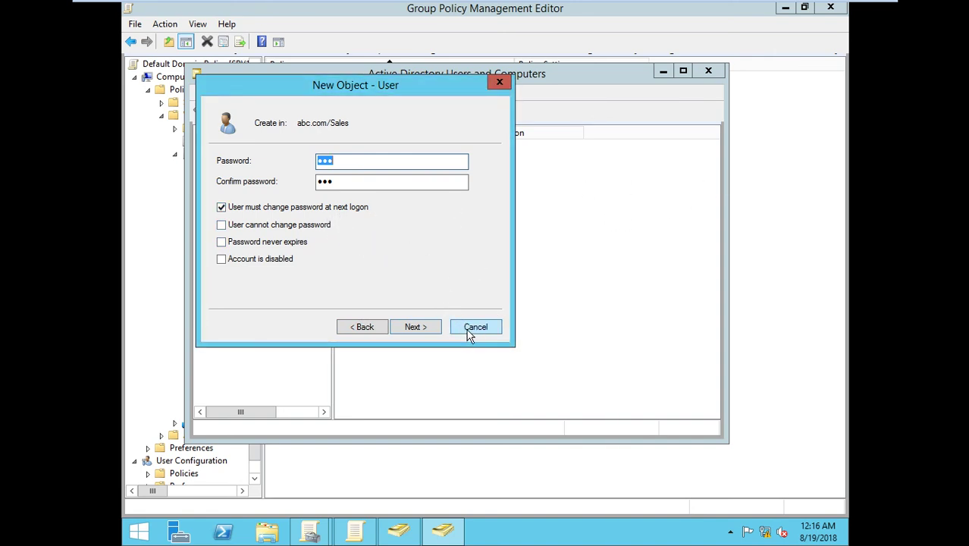
pyautogui.click(424, 486)
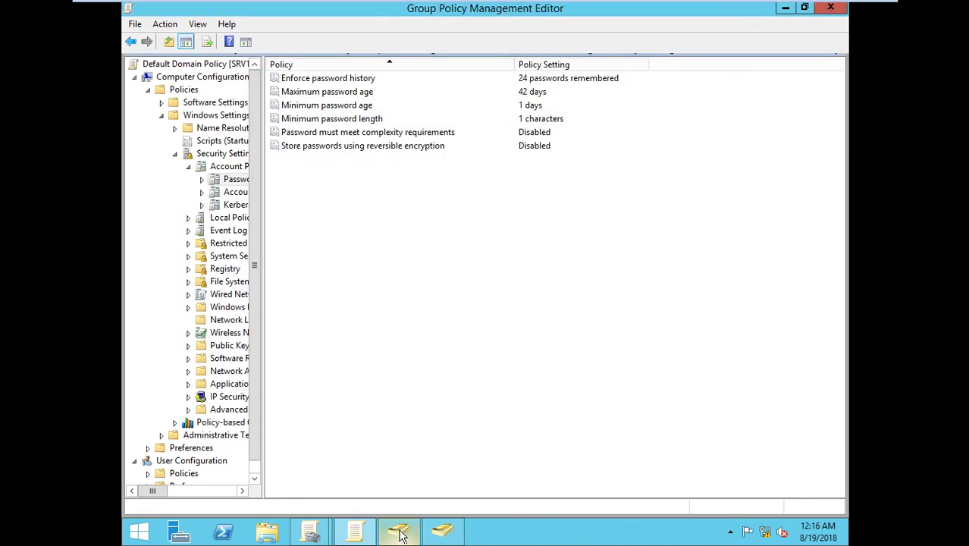
# Step: Change the minimum password length from 1 back to 0 characters
pyautogui.doubleClick(522, 122)
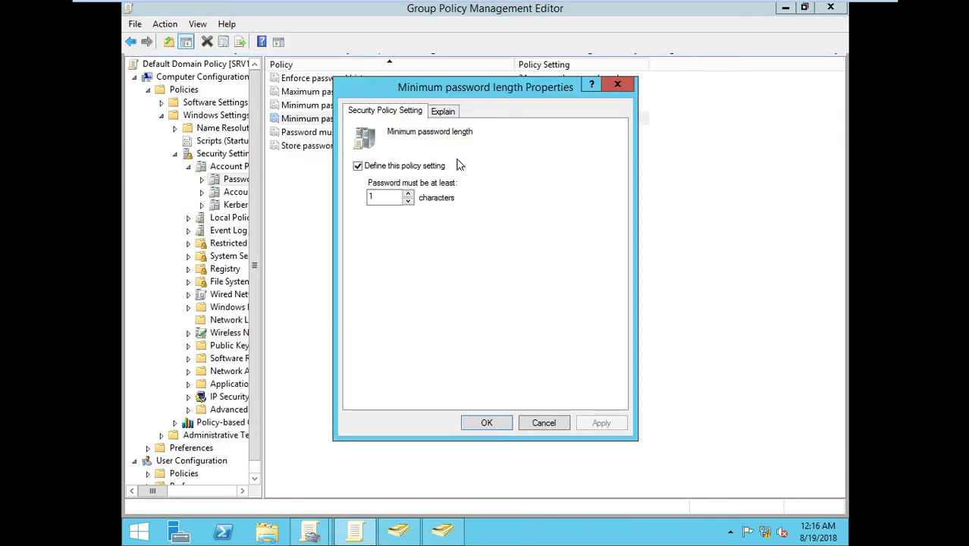
pyautogui.moveTo(382, 196); pyautogui.dragTo(318, 198)
pyautogui.write('0')
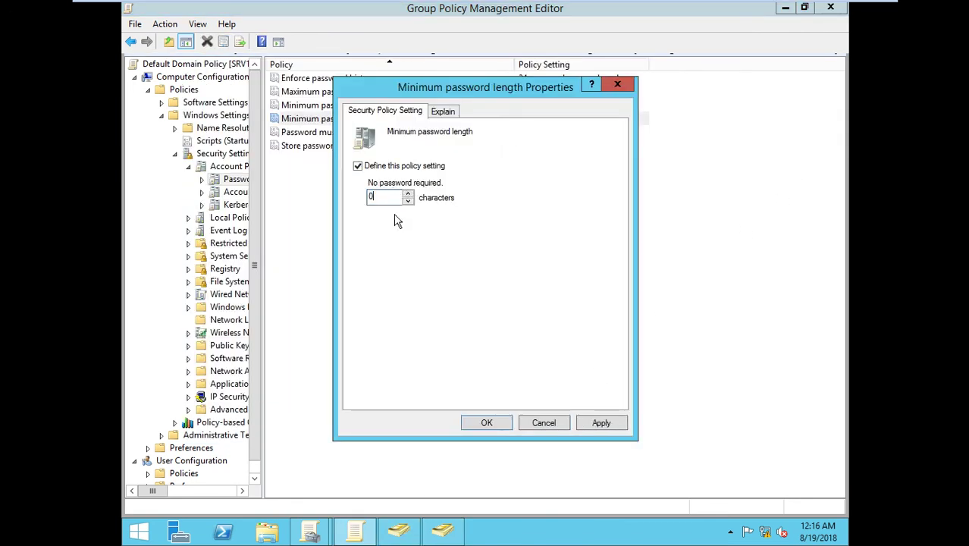
pyautogui.click(485, 422)
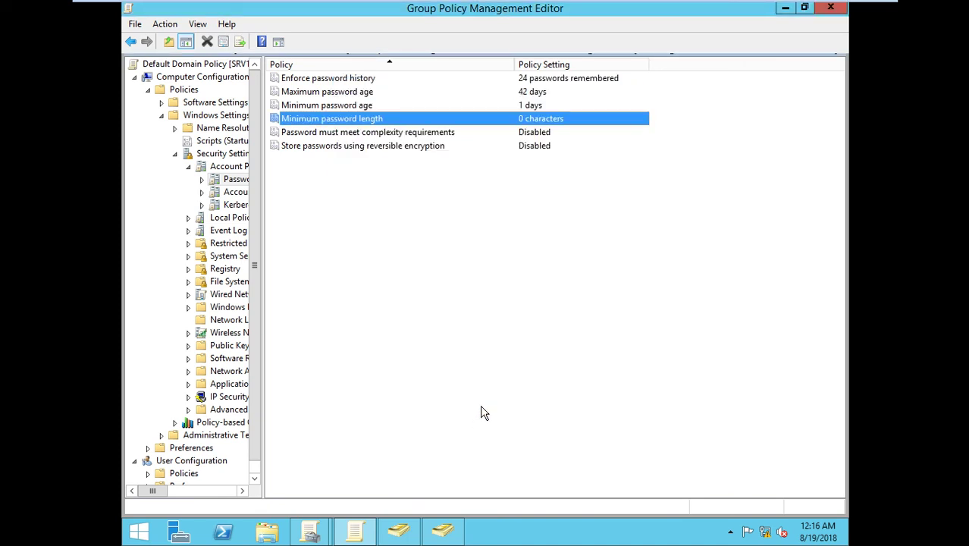
# Step: Run gpupdate /force from the Run box to apply the policy
pyautogui.press('super+r')
pyautogui.press('Return')
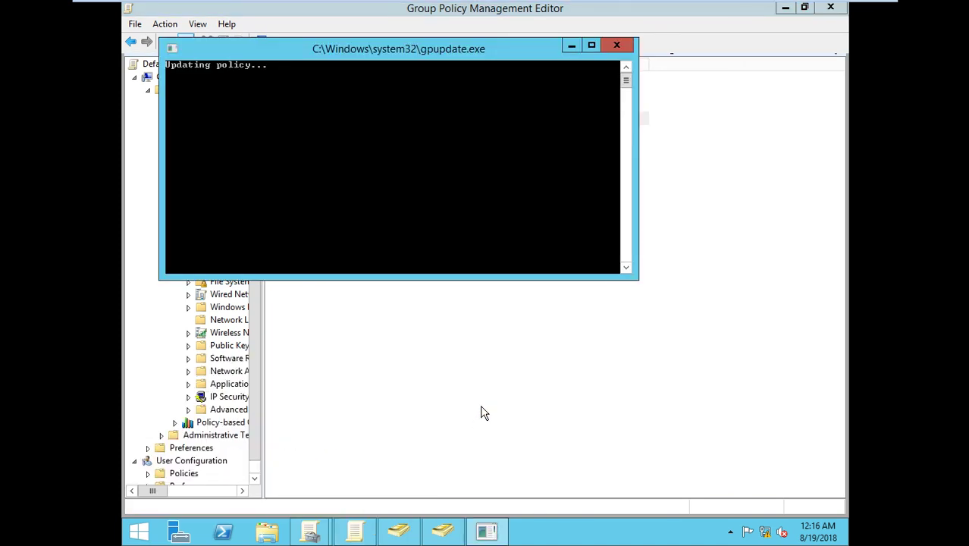
pyautogui.click(390, 537)
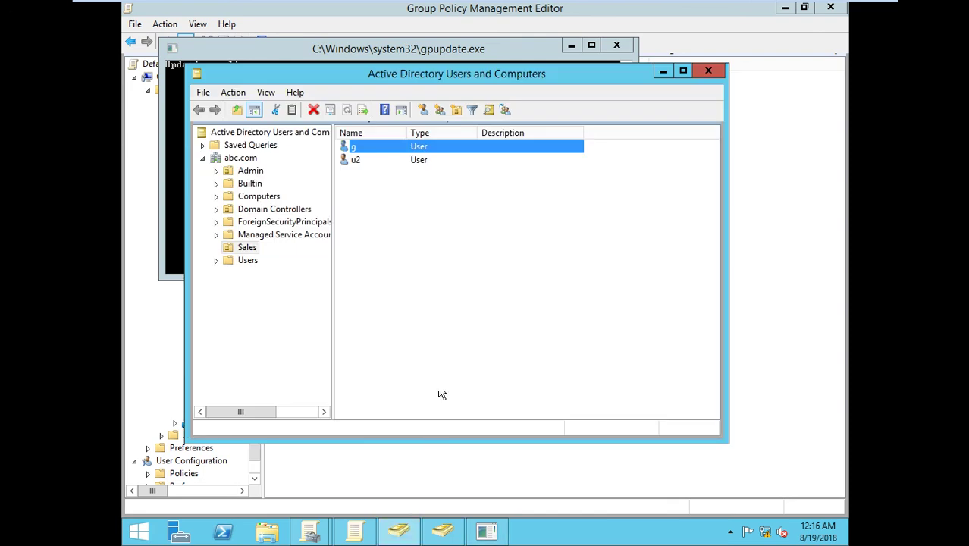
# Step: Cancel the failed user wizard and start a new user in the Sales container
pyautogui.click(445, 533)
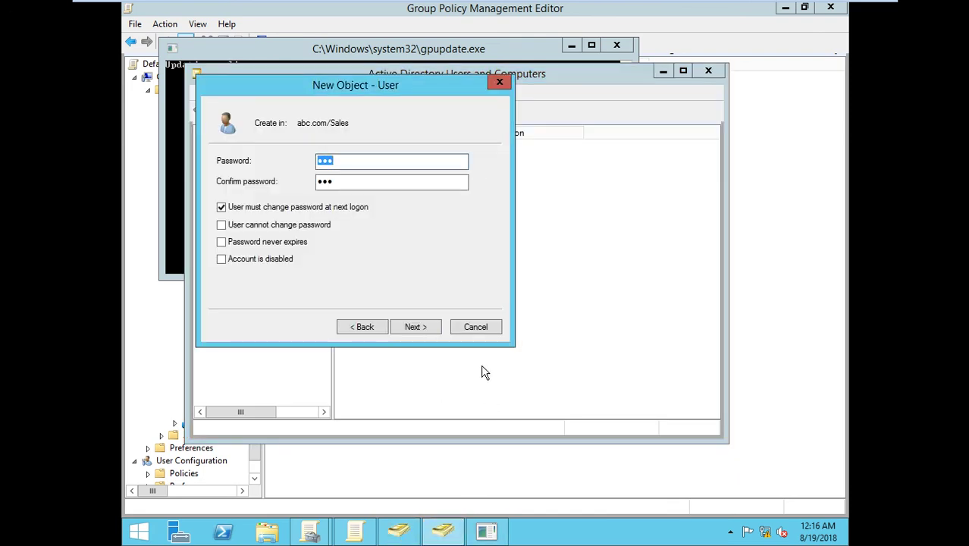
pyautogui.click(475, 327)
pyautogui.rightClick(440, 288)
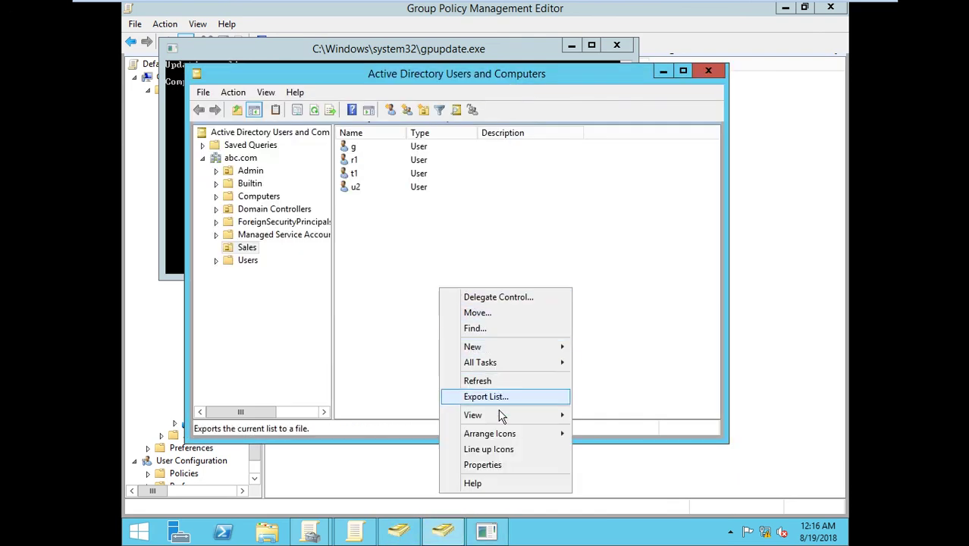
pyautogui.moveTo(492, 348)
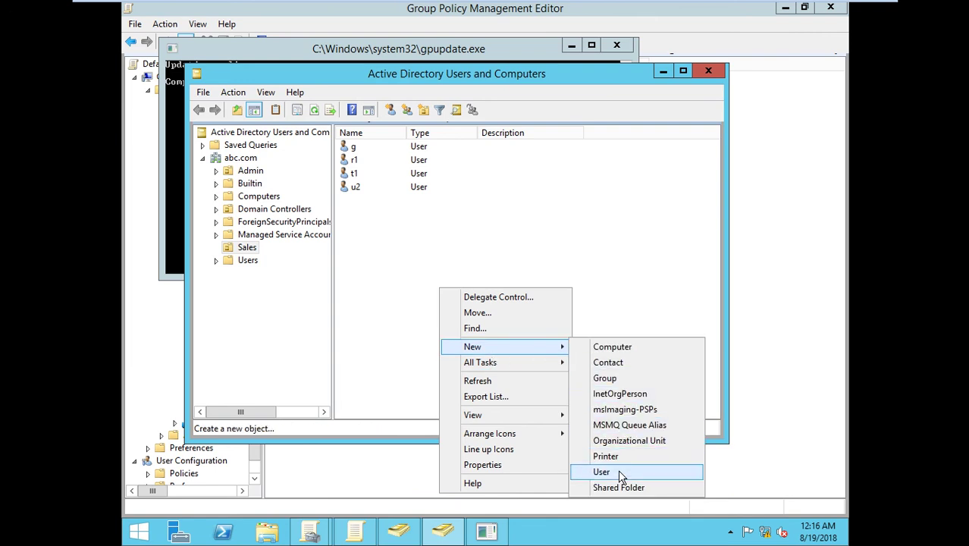
pyautogui.click(618, 470)
# Step: Enter first name 'a' and logon name 'a1', then step through to finish the user
pyautogui.write('a1')
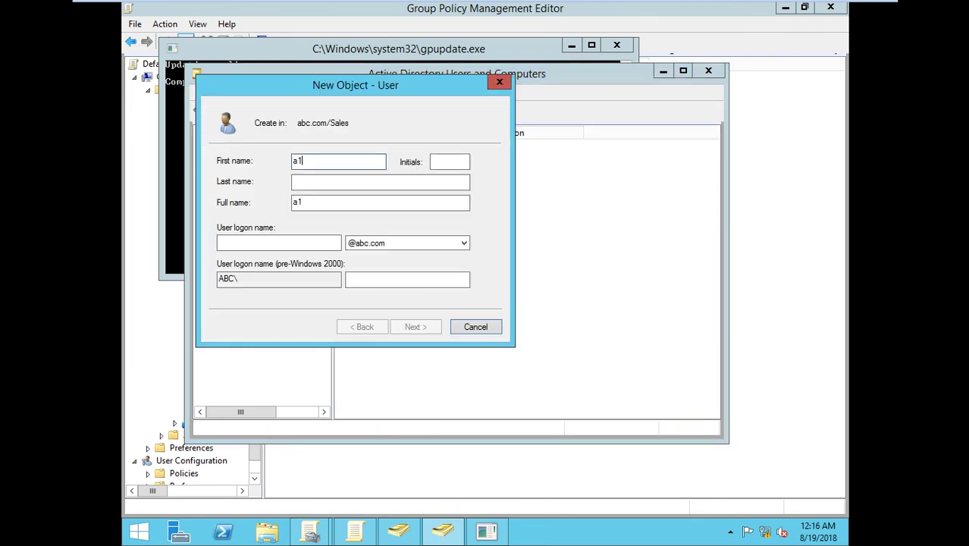
pyautogui.press('Tab')
pyautogui.press('Tab')
pyautogui.press('Tab')
pyautogui.press('Tab')
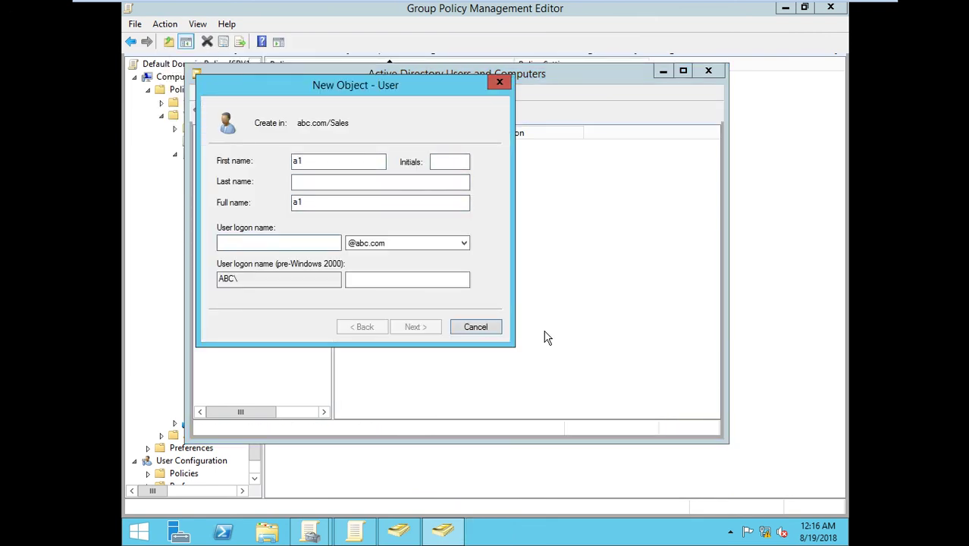
pyautogui.write('a1')
pyautogui.click(424, 331)
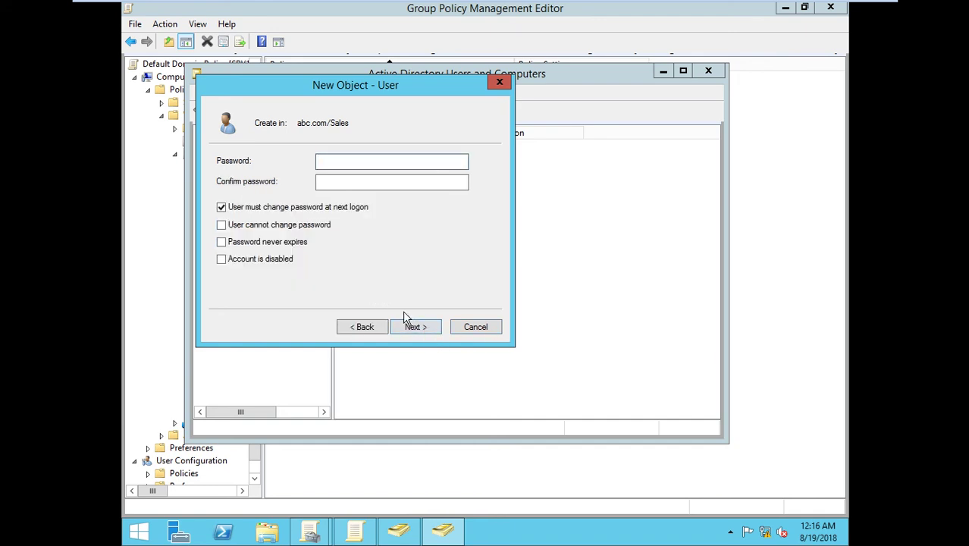
pyautogui.click(417, 331)
pyautogui.click(416, 329)
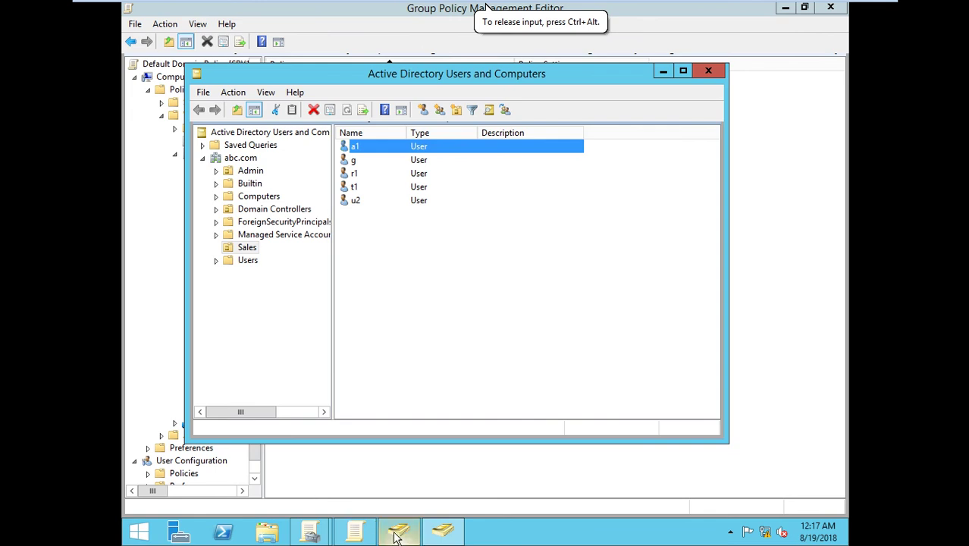
# Step: Widen the editor's policy tree pane to show full folder names and activate the menu bar
pyautogui.click(361, 535)
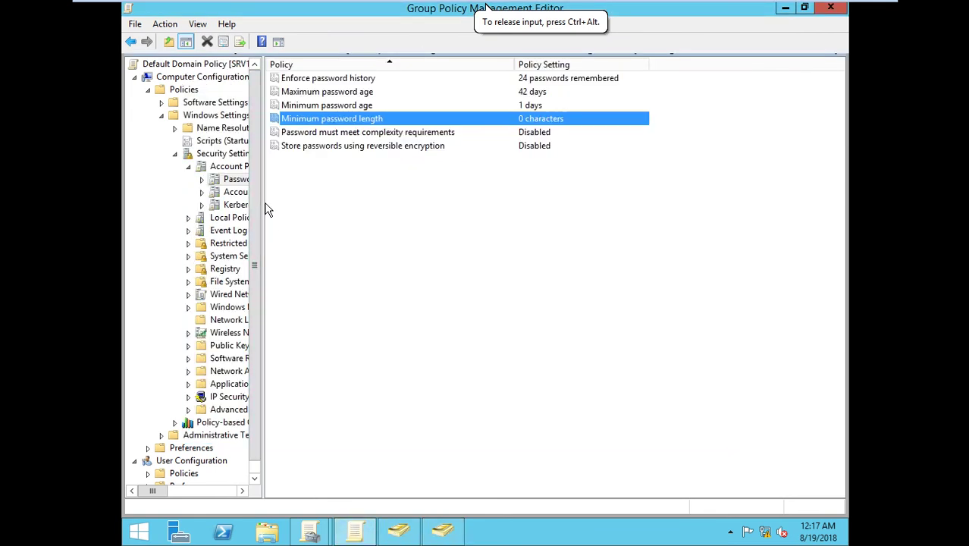
pyautogui.moveTo(261, 201); pyautogui.dragTo(407, 227)
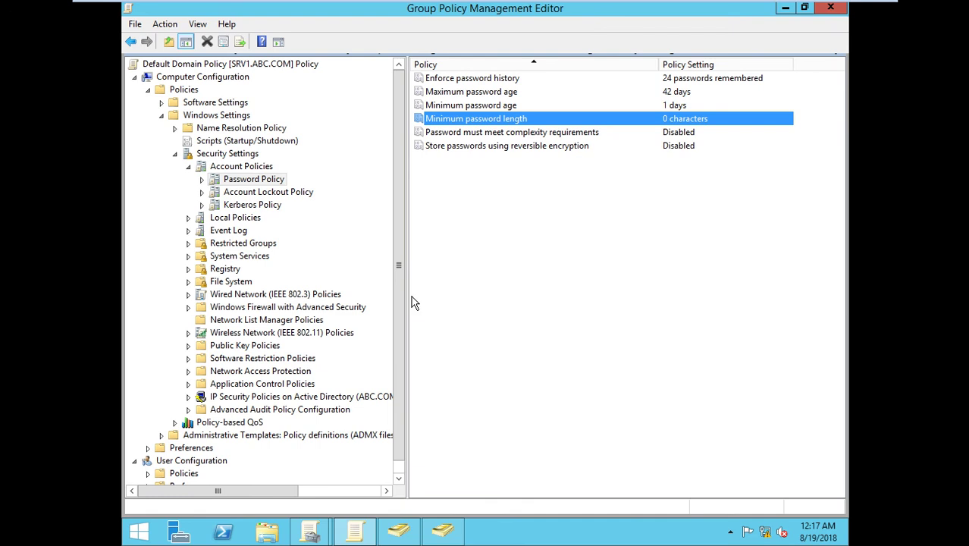
pyautogui.press('alt')
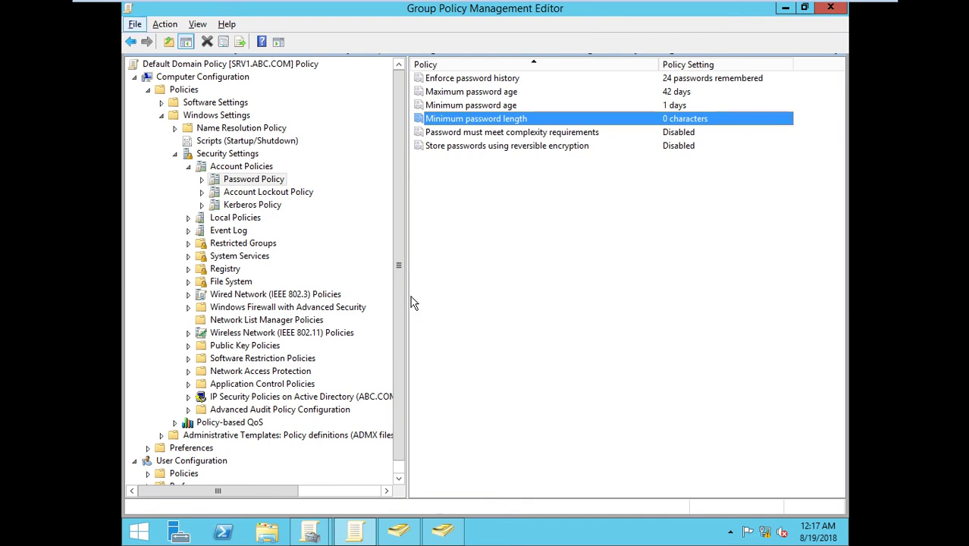